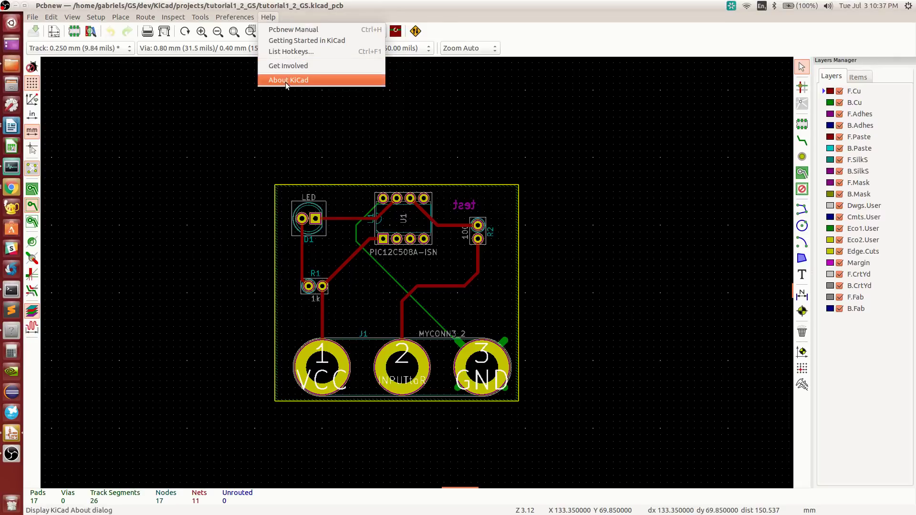
# Step: View KiCad's detailed version info, highlight the version line, and close the information windows
pyautogui.click(285, 81)
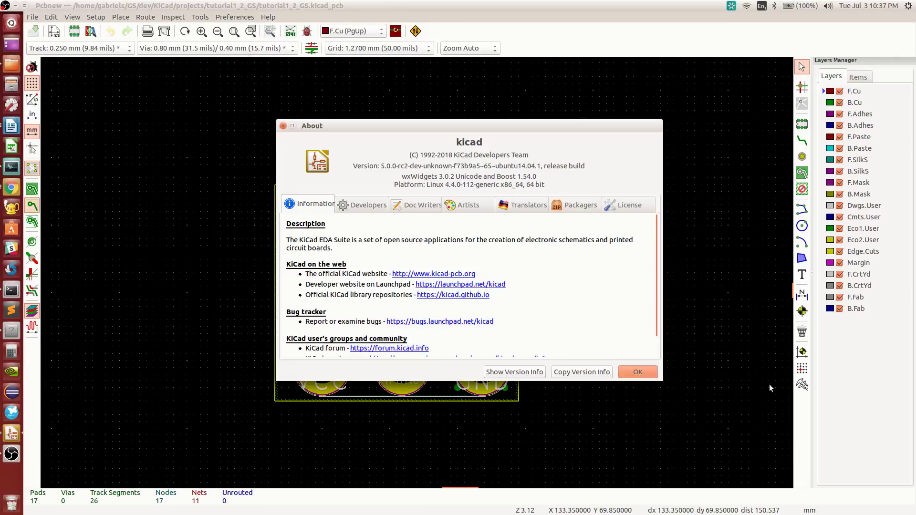
pyautogui.click(536, 373)
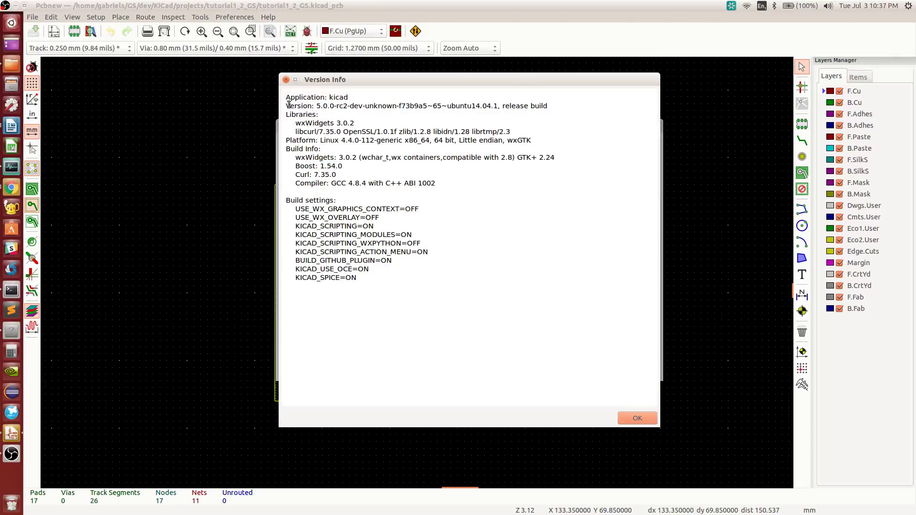
pyautogui.moveTo(289, 105); pyautogui.dragTo(534, 106)
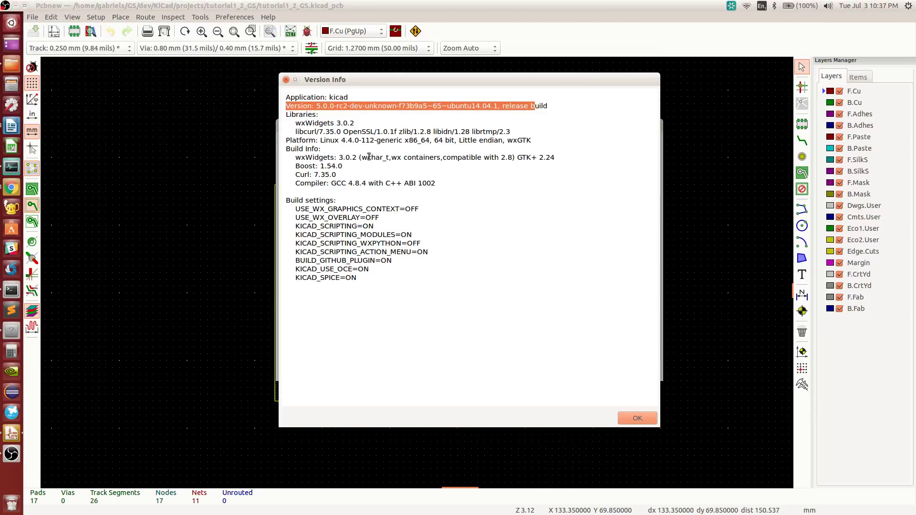
pyautogui.click(635, 417)
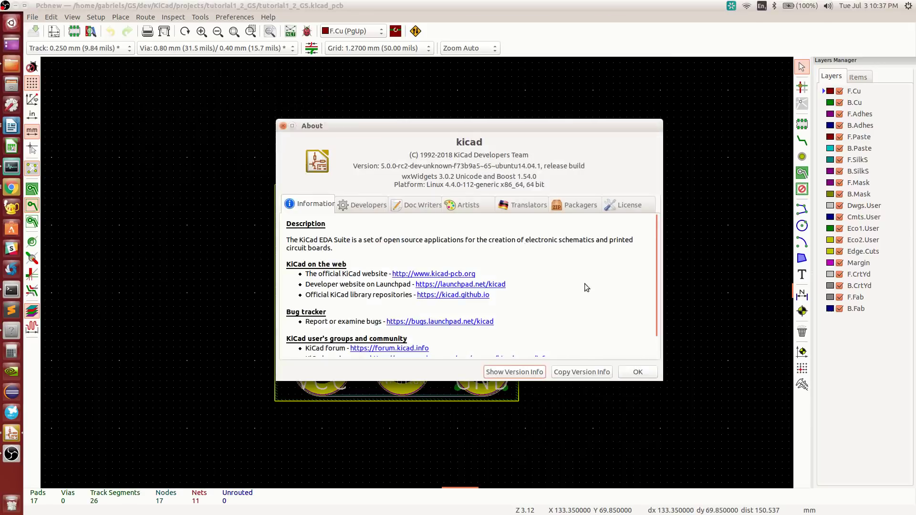
pyautogui.click(638, 372)
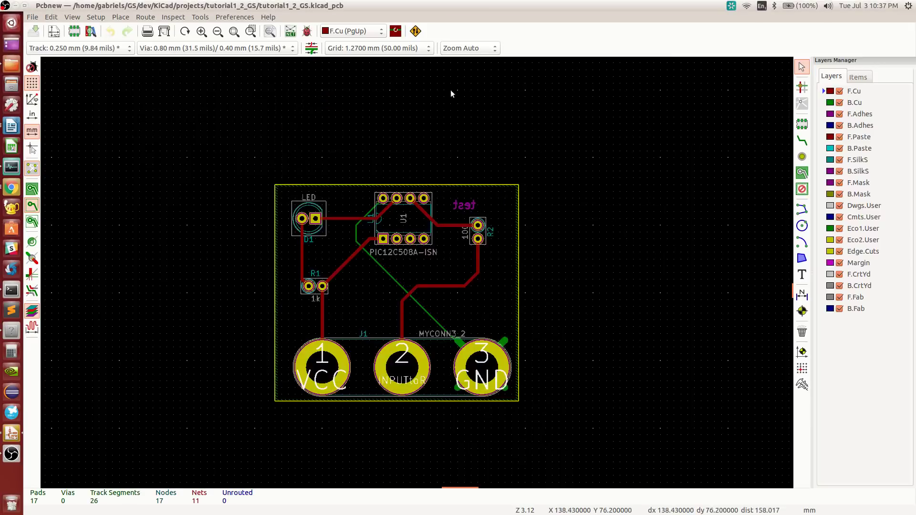
# Step: Open the FreeRoute export/import dialog, check the KiCad binaries folder /usr/bin in the file manager, and return to the board
pyautogui.click(415, 31)
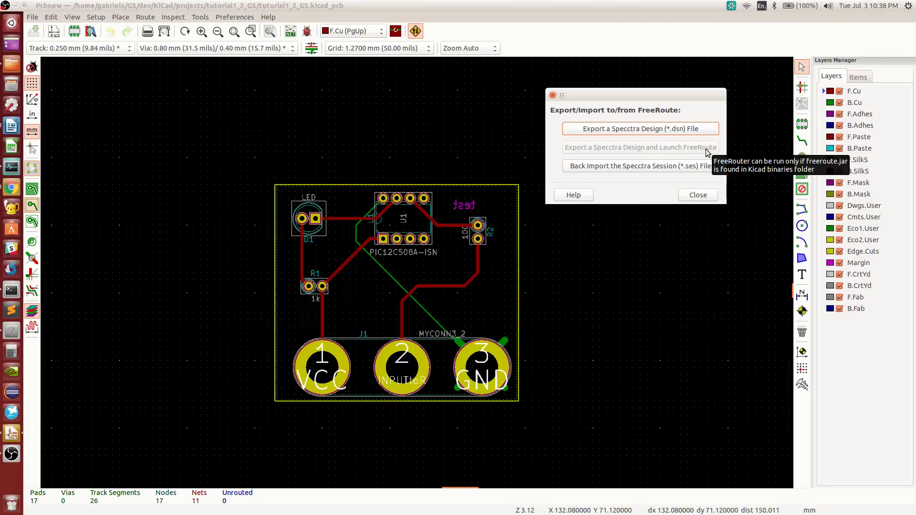
pyautogui.click(12, 66)
pyautogui.click(668, 54)
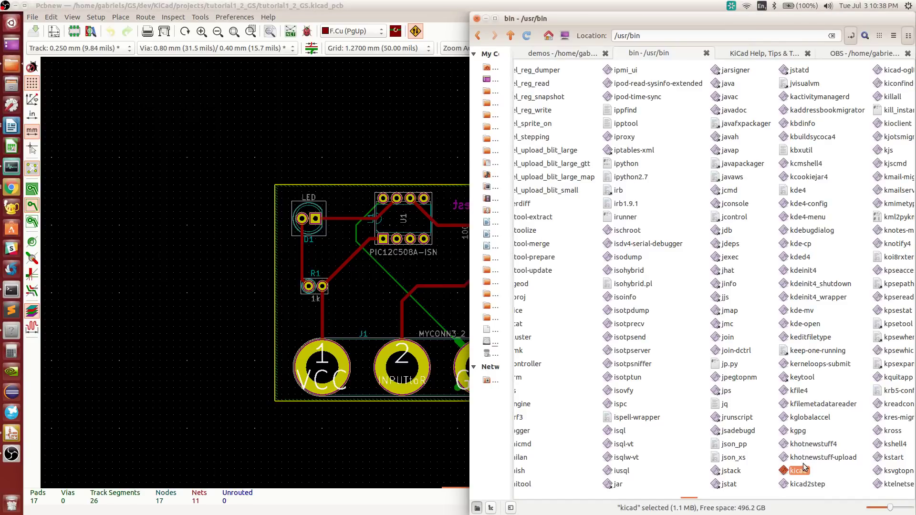
pyautogui.click(174, 141)
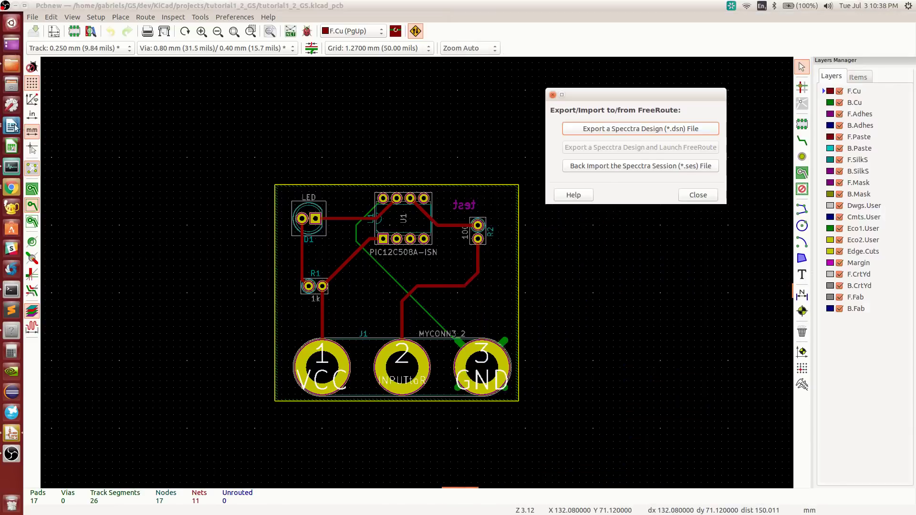
# Step: Switch to the LibreOffice KiCad setup notes and open their link to the FreeRouting instructions for using it with KiCad
pyautogui.click(9, 124)
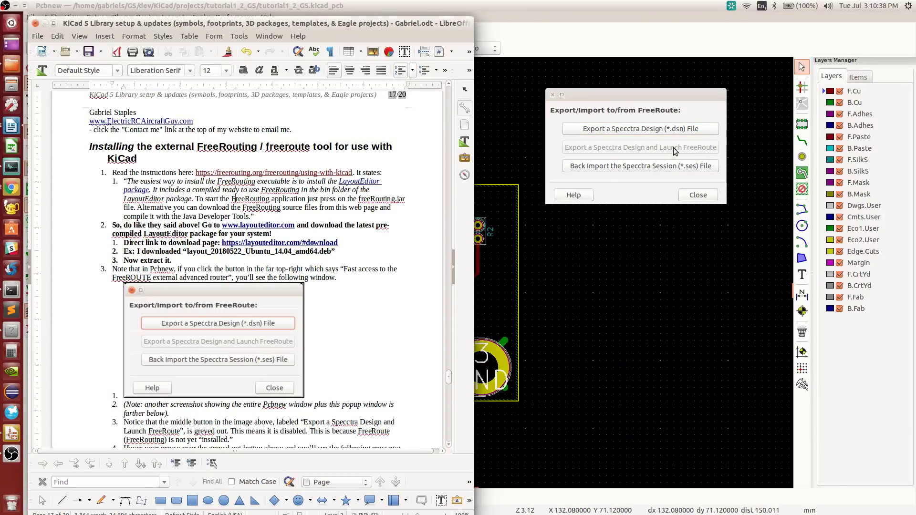
pyautogui.moveTo(673, 148)
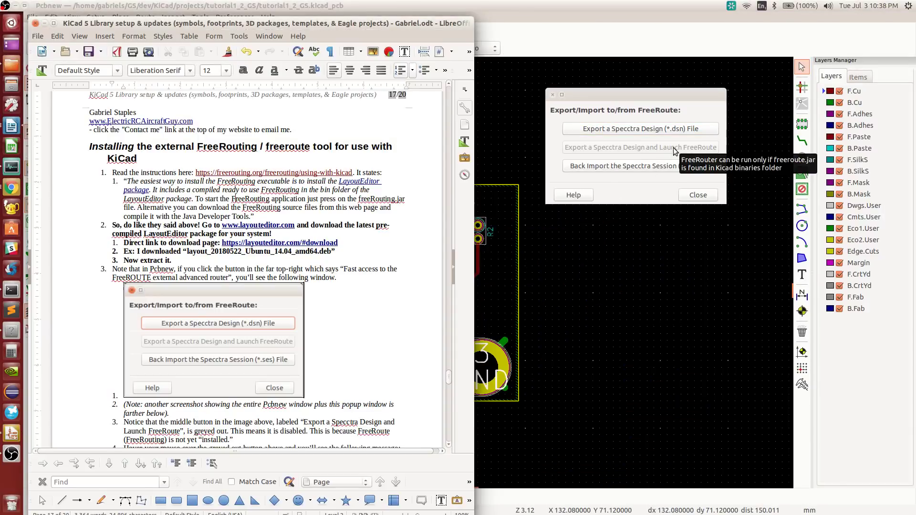
pyautogui.click(296, 173)
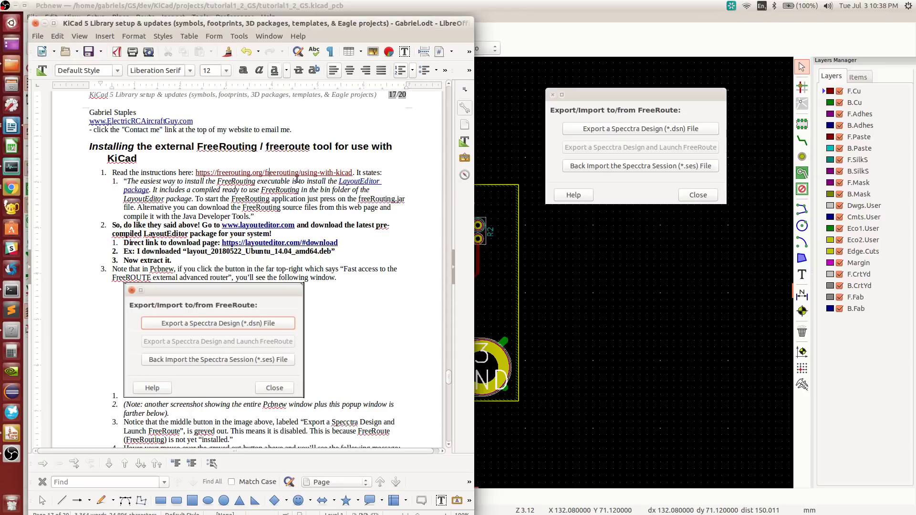
pyautogui.keyDown('ctrl'); pyautogui.click(298, 173); pyautogui.keyUp('ctrl')
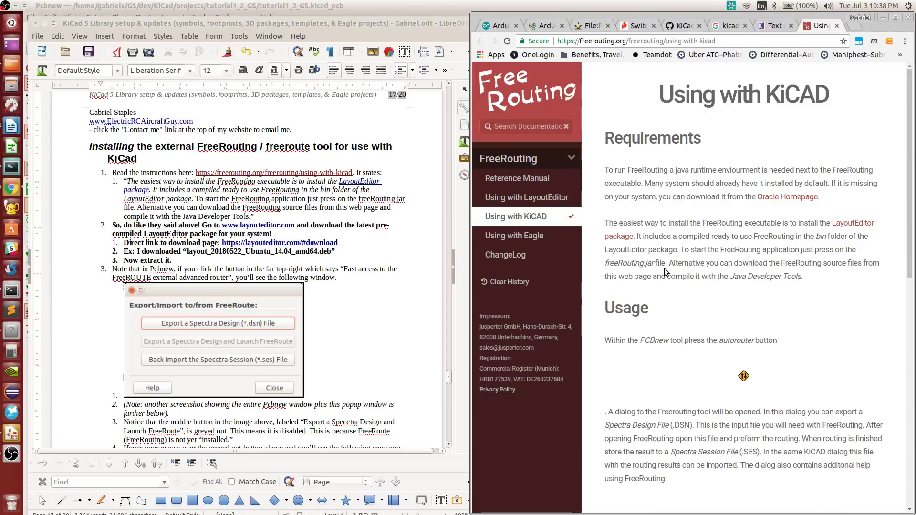
# Step: Follow the LayoutEditor package link to its download list and highlight the Linux package layout_20180522_Ubuntu_14.04_amd64.deb
pyautogui.click(848, 228)
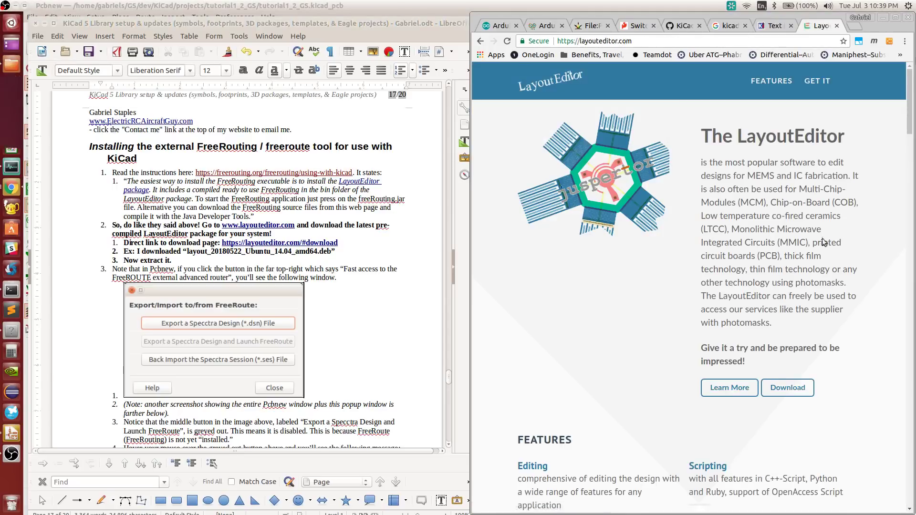
pyautogui.click(788, 387)
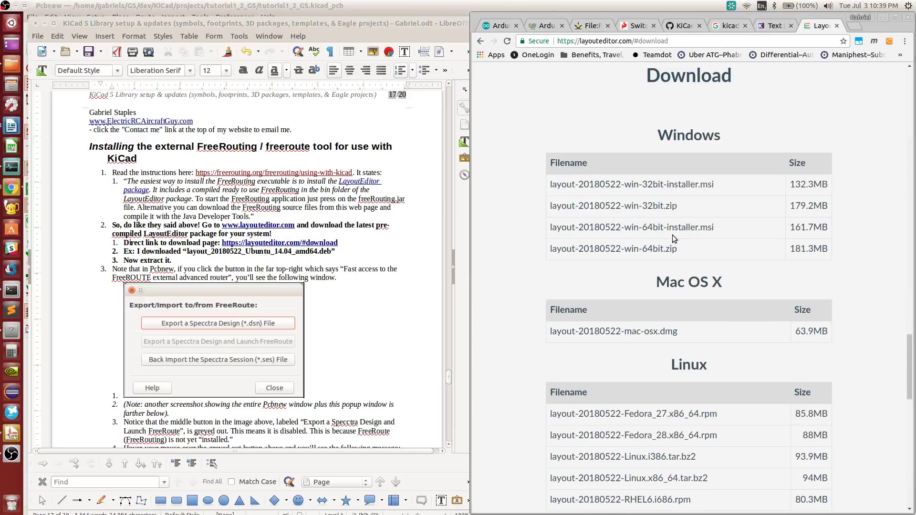
pyautogui.scroll(-3, 671, 235)
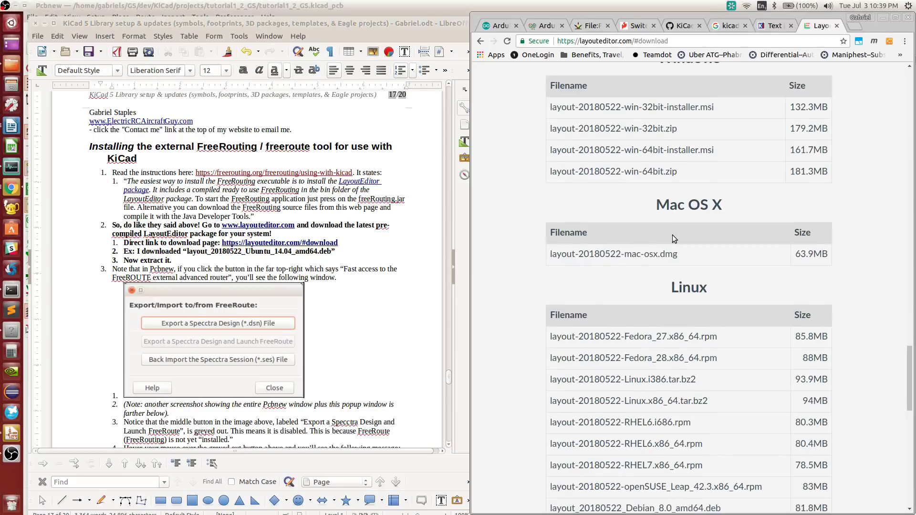
pyautogui.scroll(-3, 671, 241)
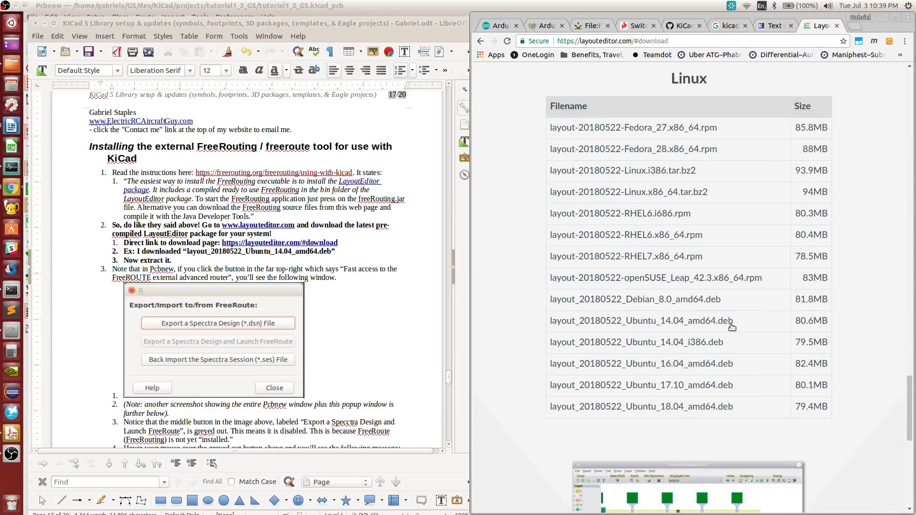
pyautogui.moveTo(732, 322); pyautogui.dragTo(551, 320)
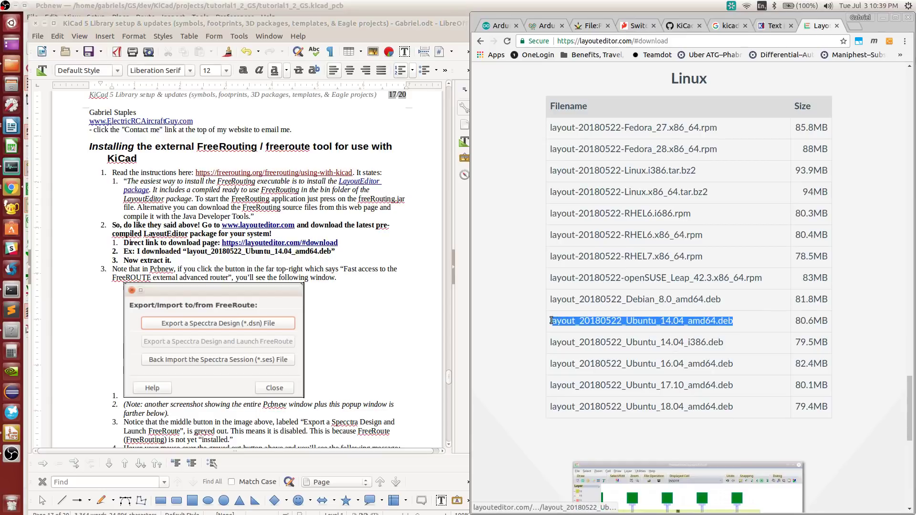
# Step: Switch to the file manager and open the FreeRouting folder inside the dev/KiCad directory
pyautogui.click(10, 65)
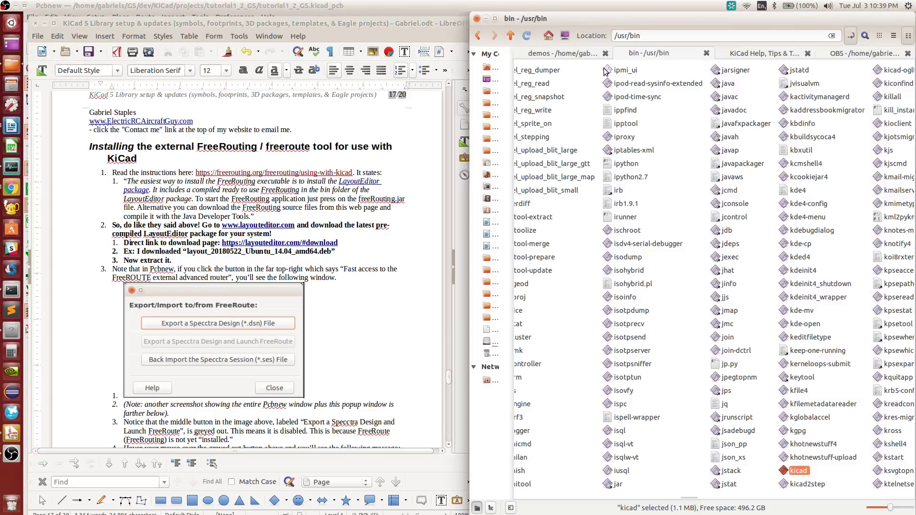
pyautogui.click(578, 54)
pyautogui.click(511, 36)
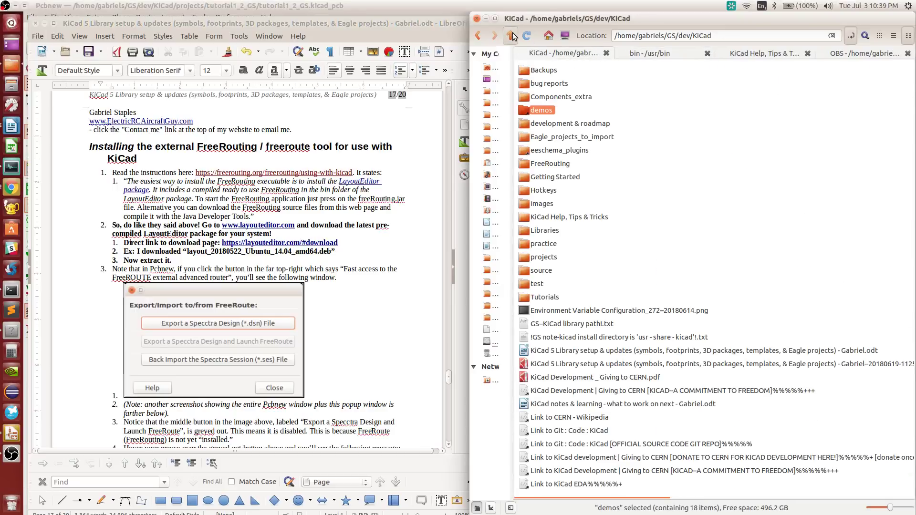
pyautogui.click(620, 83)
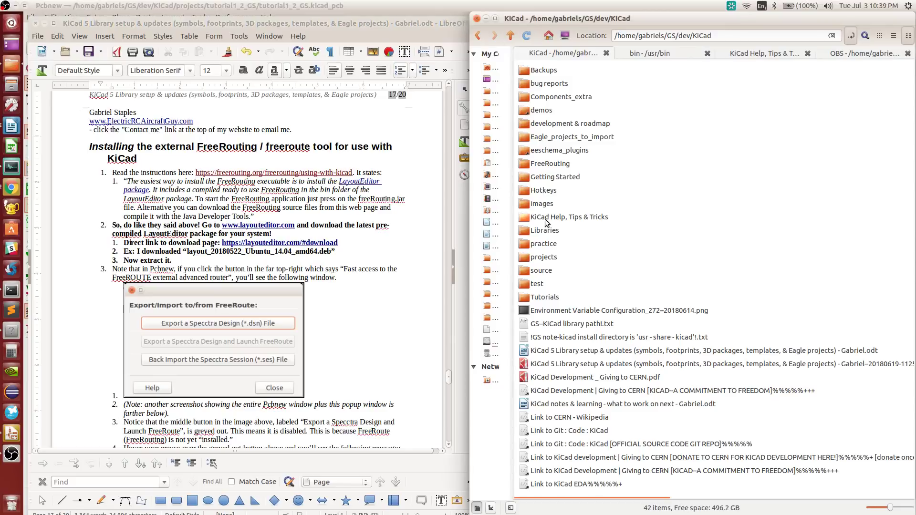
pyautogui.doubleClick(550, 164)
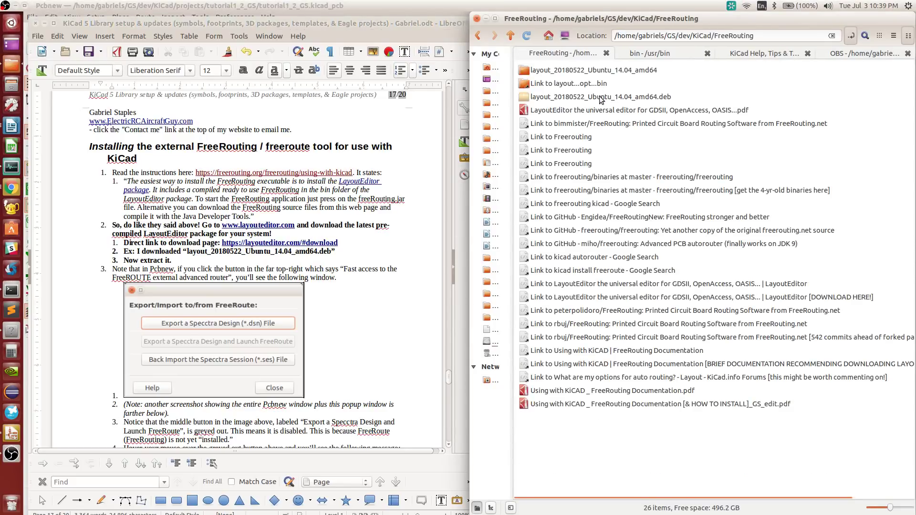
# Step: Check the extraction option offered for the layout_20180522_Ubuntu_14.04_amd64.deb archive without running it
pyautogui.click(600, 97)
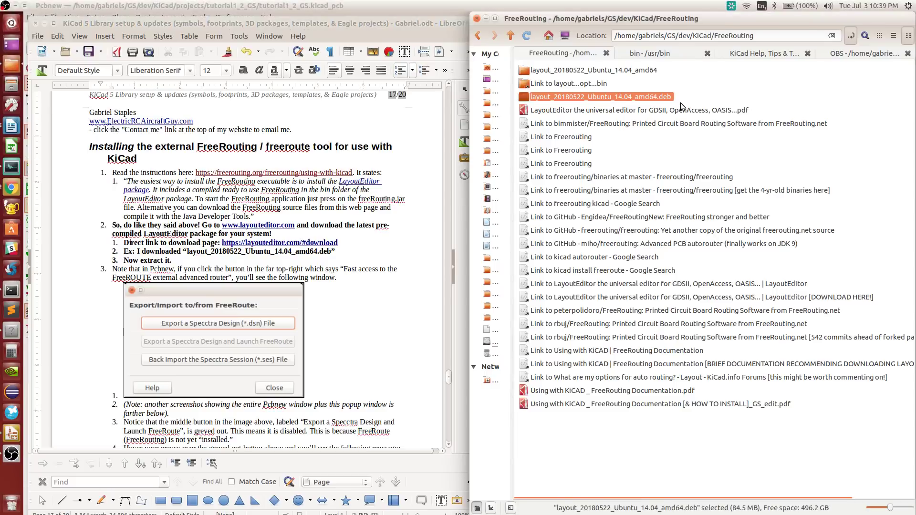
pyautogui.rightClick(640, 97)
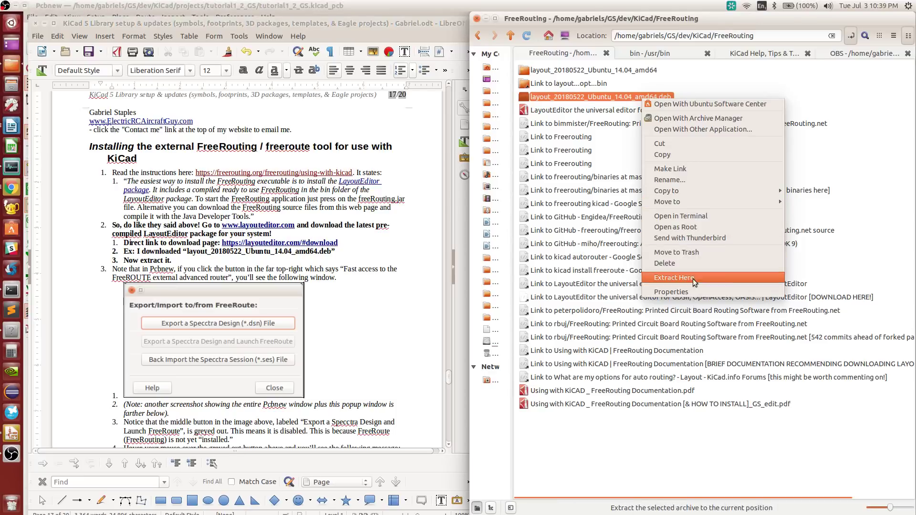
pyautogui.click(667, 85)
# Step: Browse the extracted layout_20180522_Ubuntu_14.04_amd64 folder to opt/layout/bin and select freeRouting.jar
pyautogui.click(622, 70)
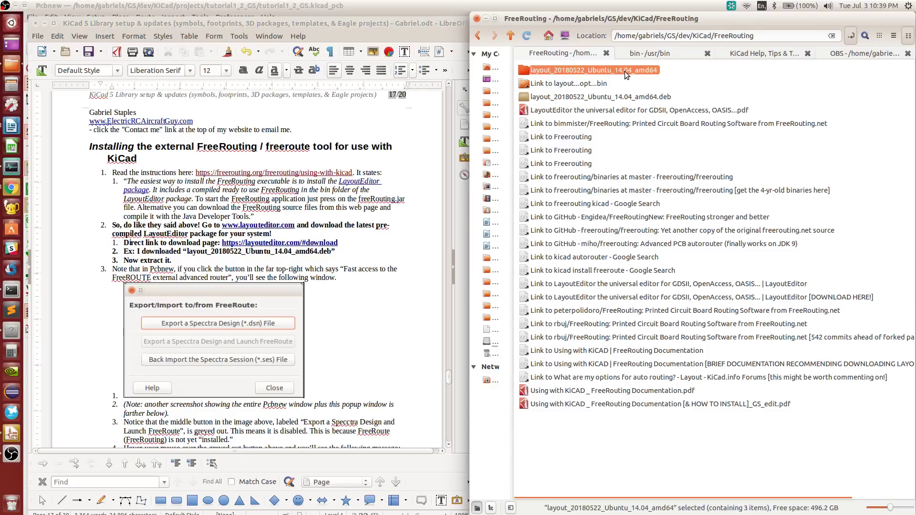
pyautogui.doubleClick(625, 70)
pyautogui.doubleClick(536, 83)
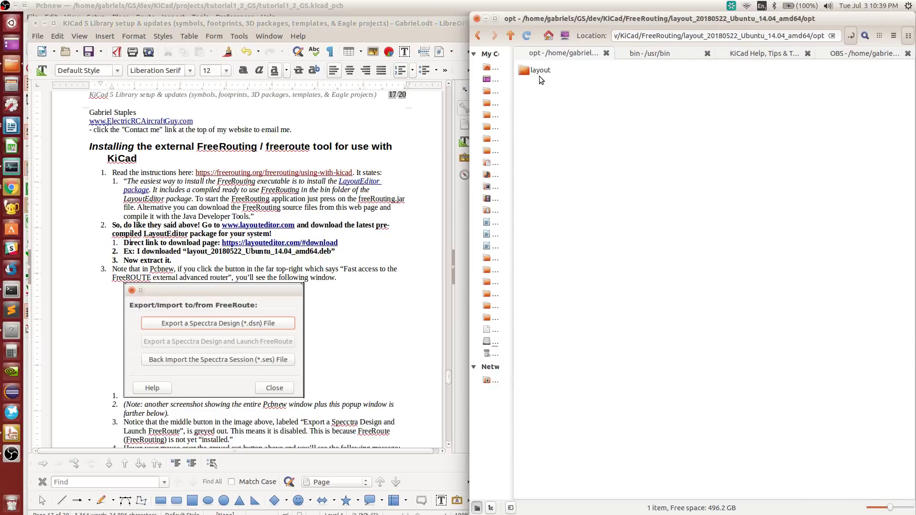
pyautogui.doubleClick(538, 72)
pyautogui.doubleClick(536, 70)
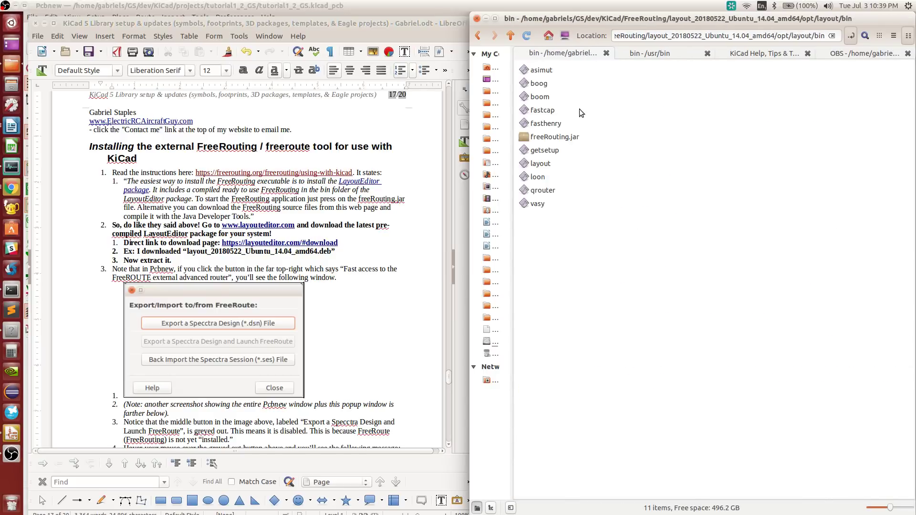
pyautogui.click(566, 139)
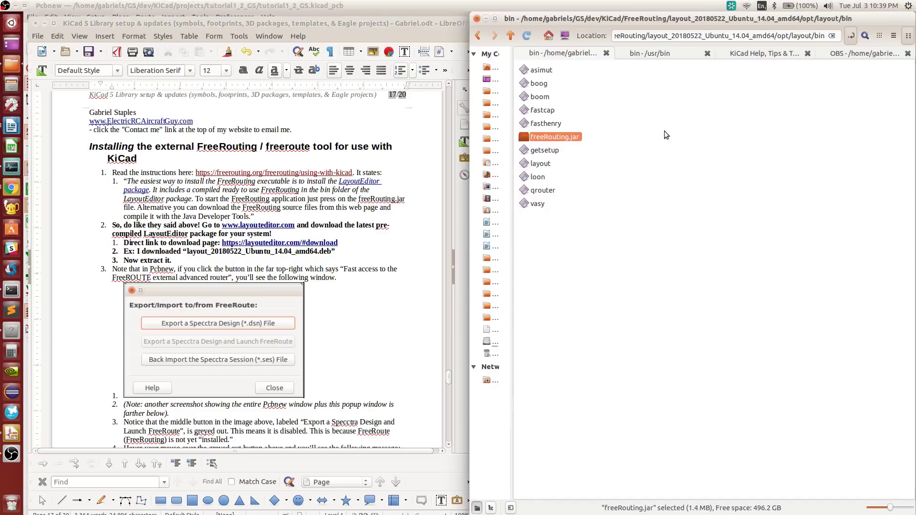
# Step: Check the kicad executable's location in /usr/bin, then return to the folder containing freeRouting.jar
pyautogui.click(656, 55)
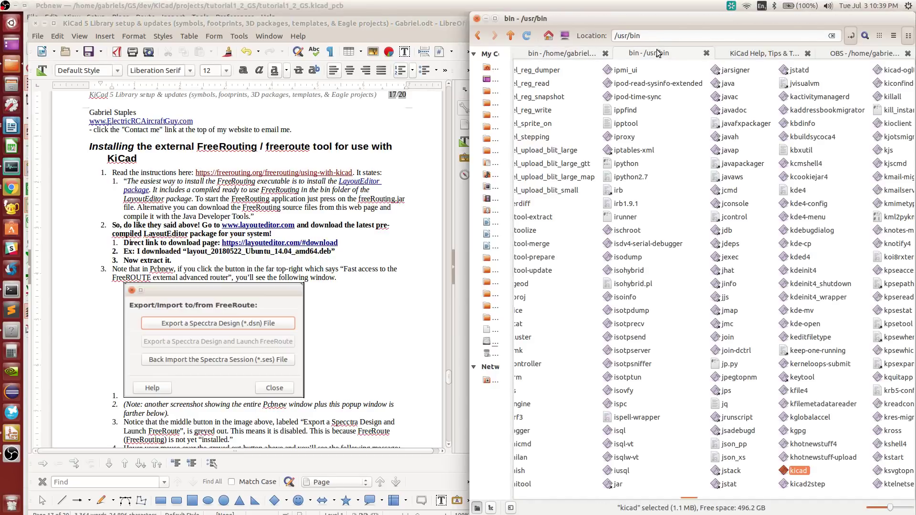
pyautogui.click(798, 471)
pyautogui.click(571, 56)
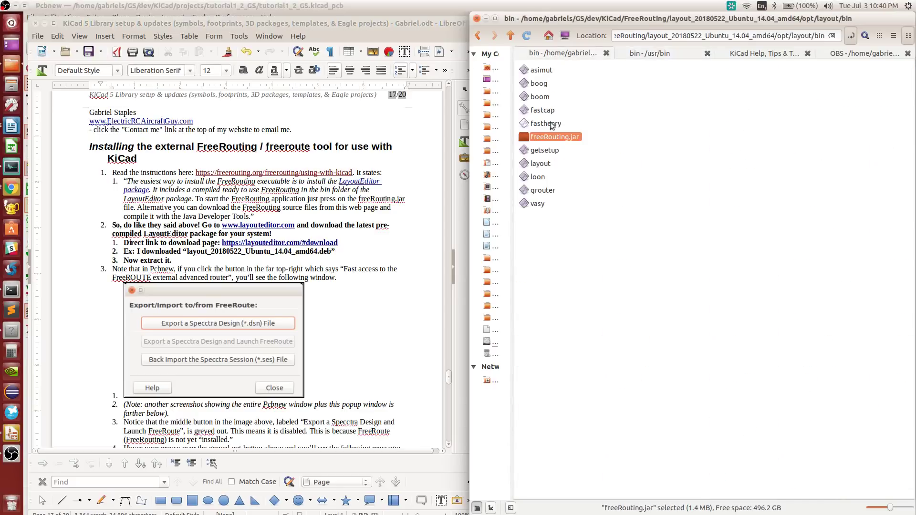
# Step: Switch to Pcbnew, close the FreeRoute dialog, and arrange the board window beside the file manager
pyautogui.click(15, 434)
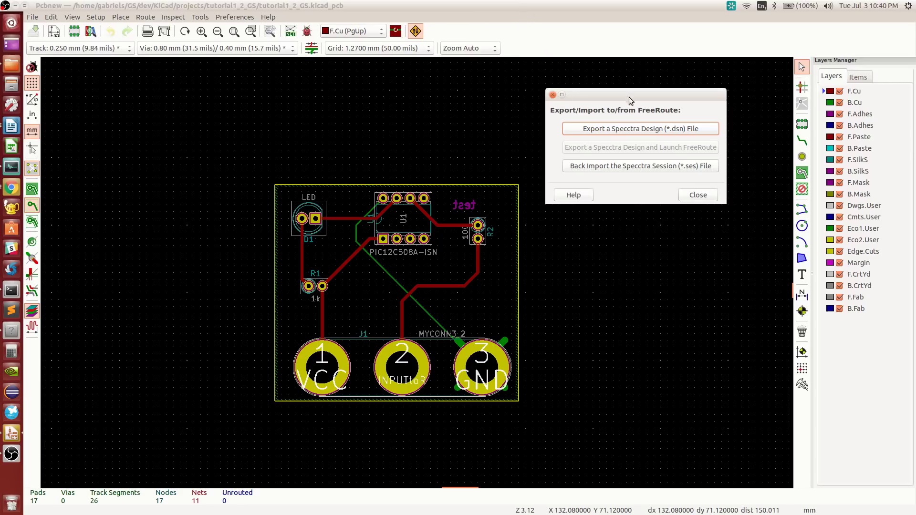
pyautogui.click(694, 194)
pyautogui.moveTo(467, 24); pyautogui.dragTo(1, 81)
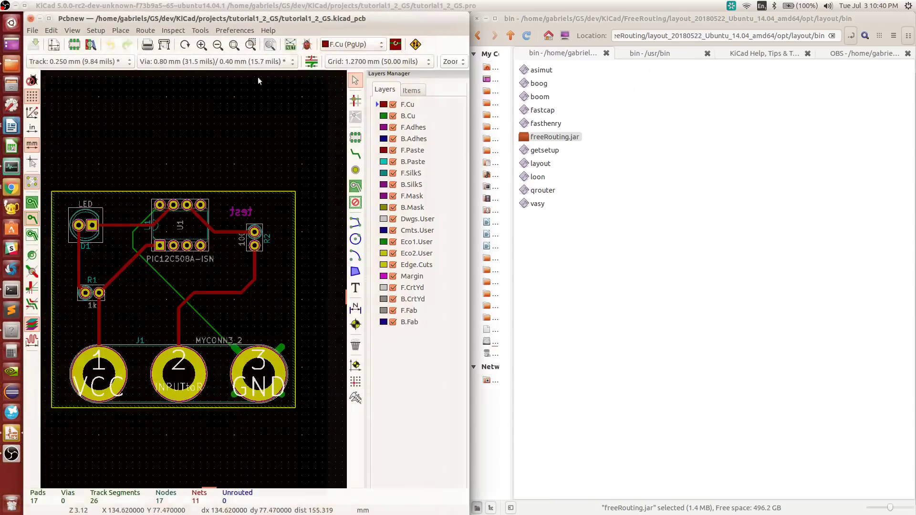
# Step: Reopen the FreeRoute dialog to check the launch option's file requirement, close it, and return to the freeRouting.jar folder
pyautogui.click(414, 45)
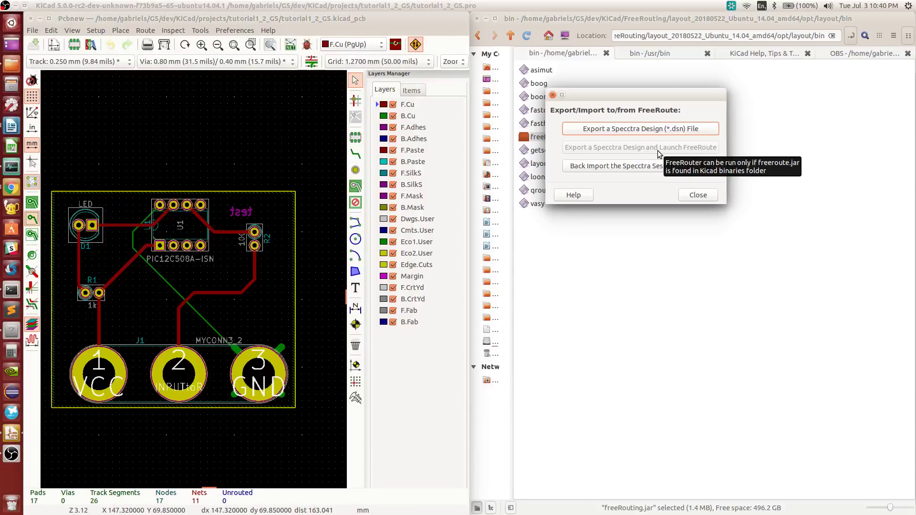
pyautogui.click(698, 195)
pyautogui.click(550, 144)
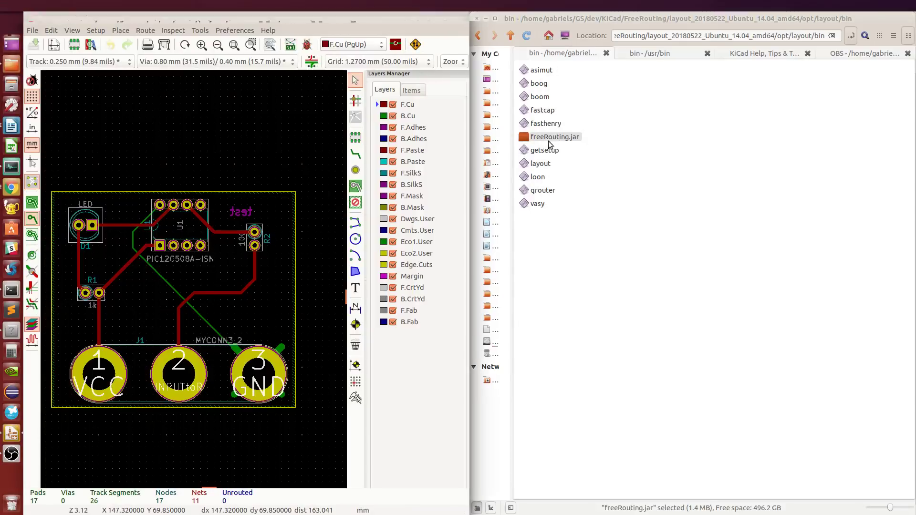
pyautogui.click(651, 142)
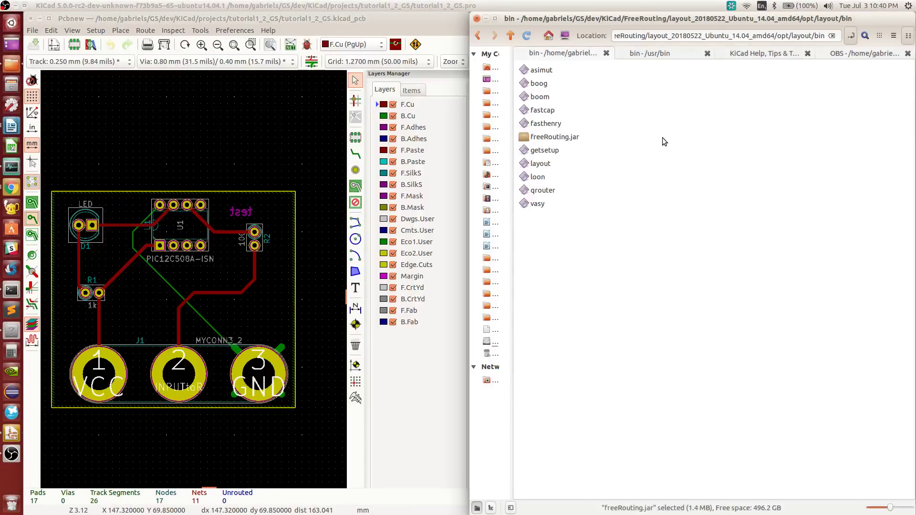
# Step: Switch to the Terminal, place its window beside the file manager, and begin a sudo cp command
pyautogui.click(11, 289)
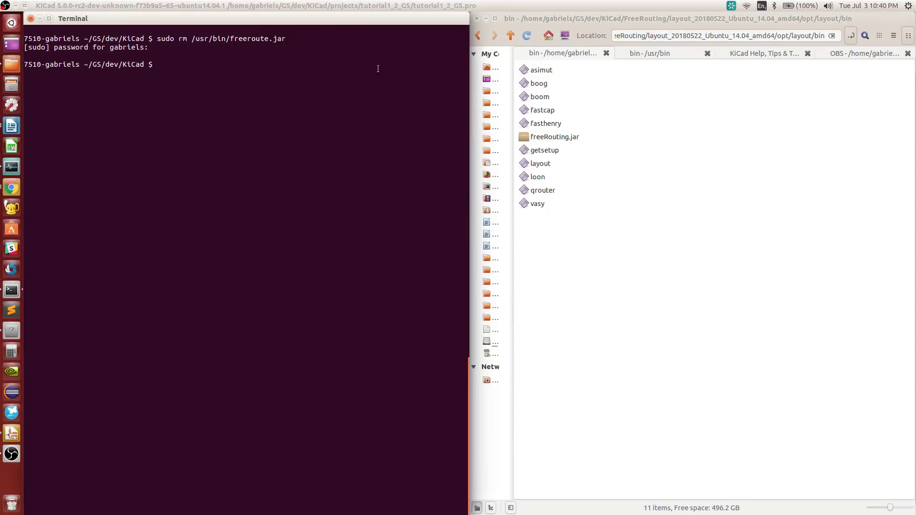
pyautogui.moveTo(342, 20); pyautogui.dragTo(915, 241)
pyautogui.write('sudo cp')
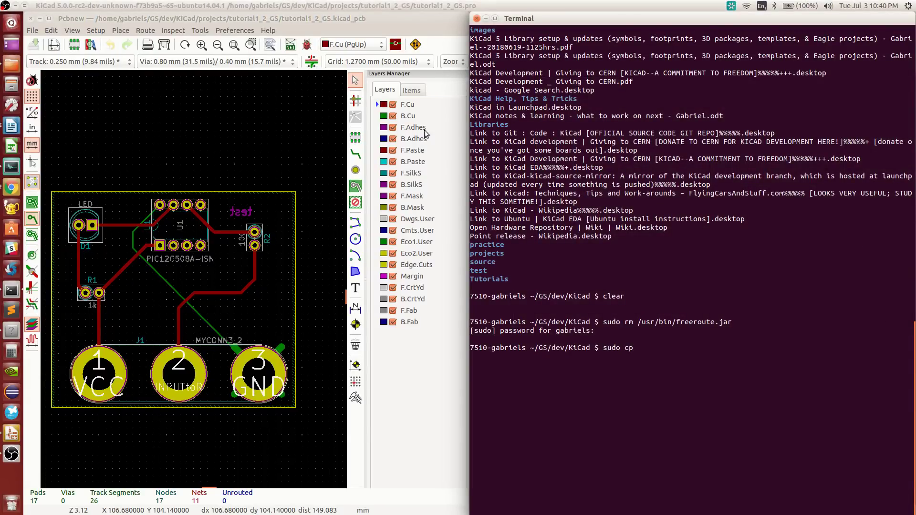
pyautogui.press('ctrl+super+Left')
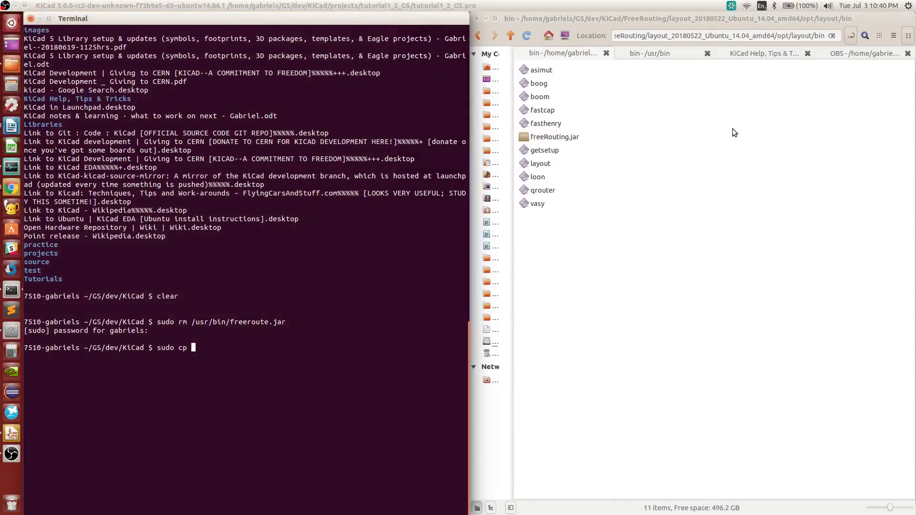
# Step: Complete the copy command with the full path of freeRouting.jar in opt/layout/bin as source and /usr/bin/freeroute.jar as destination
pyautogui.click(553, 137)
pyautogui.click(553, 137)
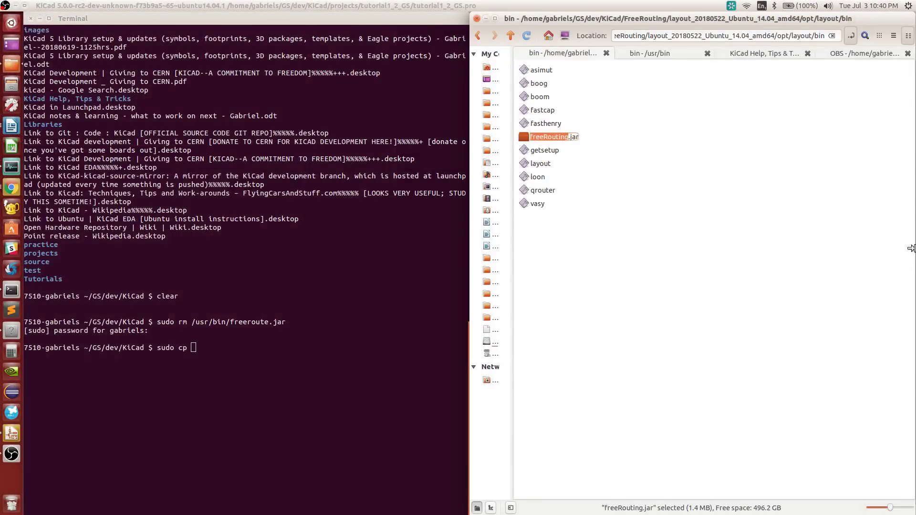
pyautogui.hotkey('ctrl', 'a')
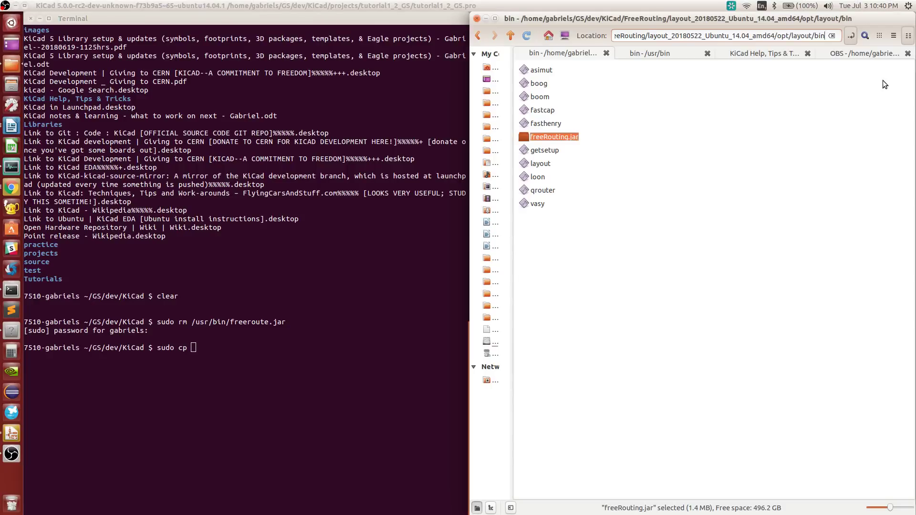
pyautogui.write('/freeRouting.jar')
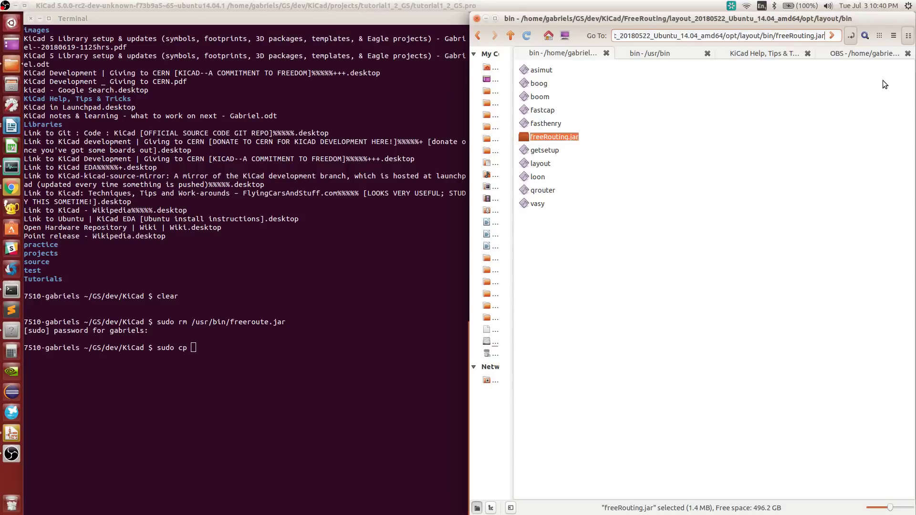
pyautogui.click(280, 347)
pyautogui.write('/home/gabriels/GS/dev/KiCad/FreeRouting/layout_20180522_Ubuntu_14.04_amd64/opt/layout/bin/freeRouting.jar')
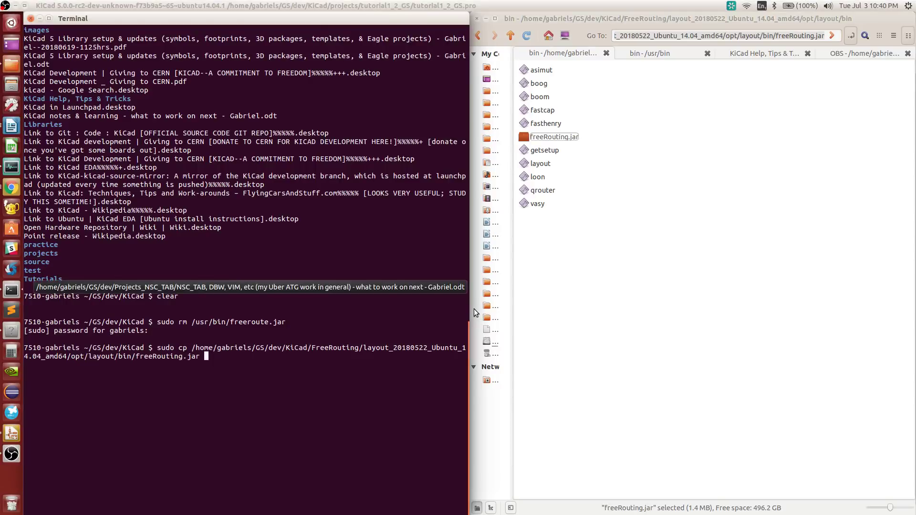
pyautogui.write('/usr/bin/freeroute.jar')
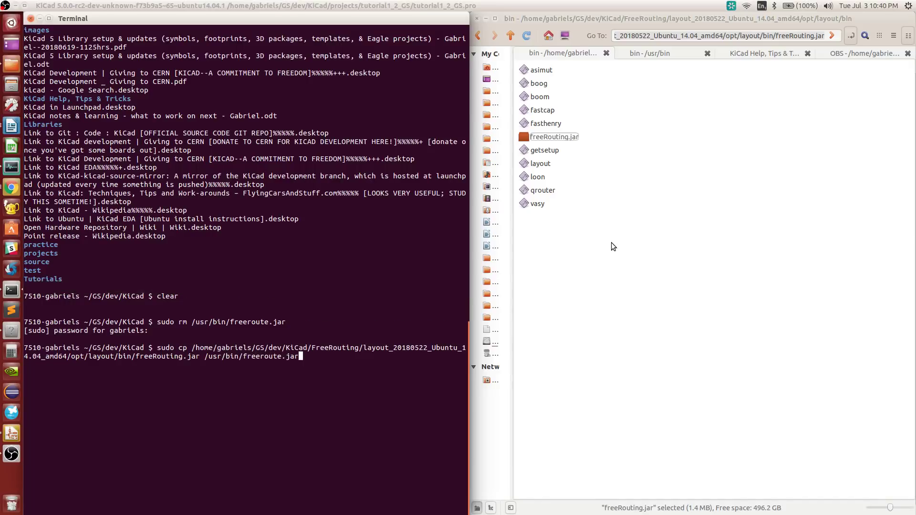
# Step: Switch to Pcbnew, place it beside the Terminal, and check the FreeRoute dialog's launch option before copying the file
pyautogui.click(587, 251)
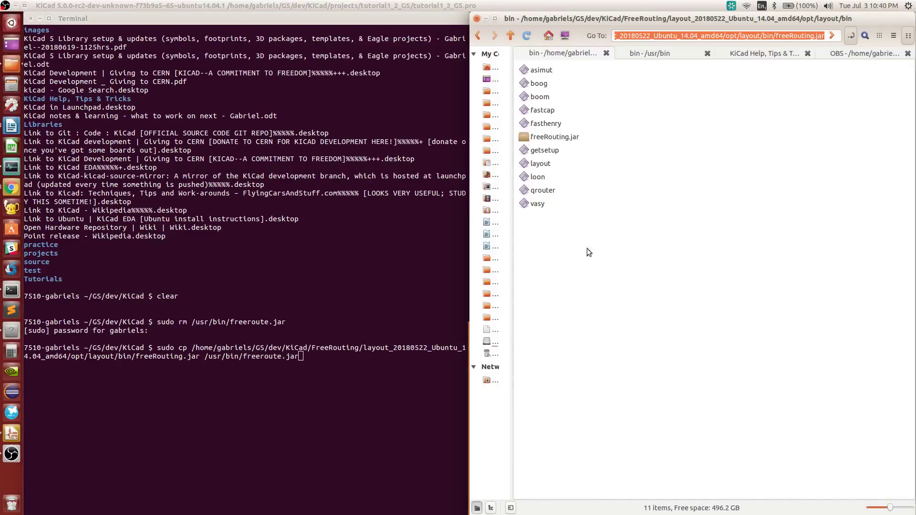
pyautogui.click(11, 434)
pyautogui.press('ctrl+super+Right')
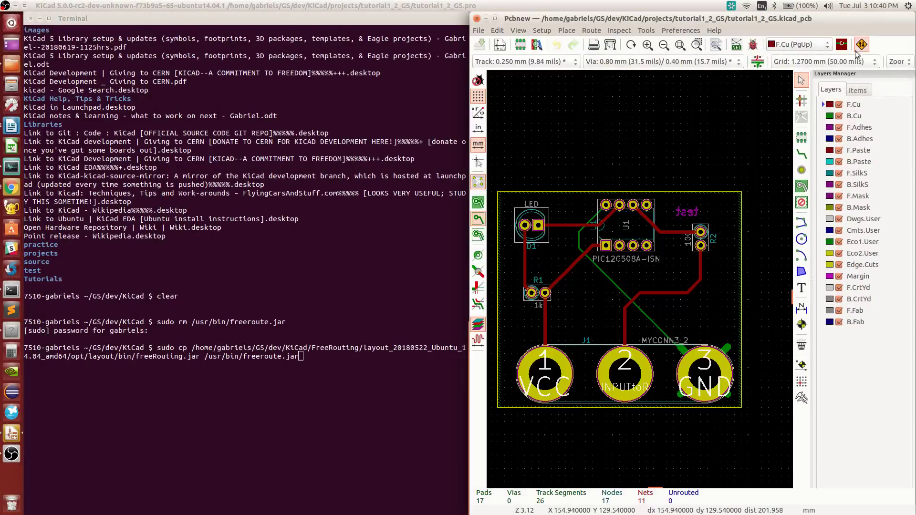
pyautogui.click(856, 47)
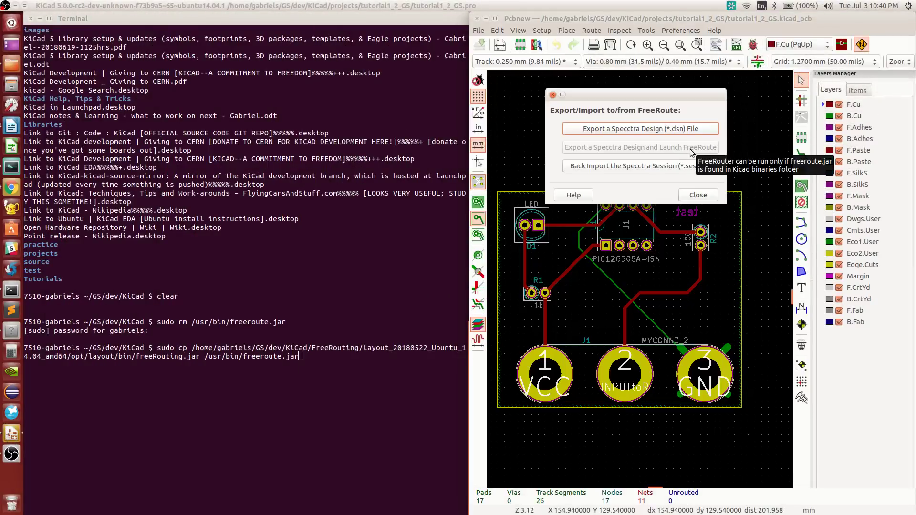
pyautogui.click(693, 196)
# Step: Run the prepared copy command in the Terminal and locate freeroute.jar in the /usr/bin folder
pyautogui.click(378, 358)
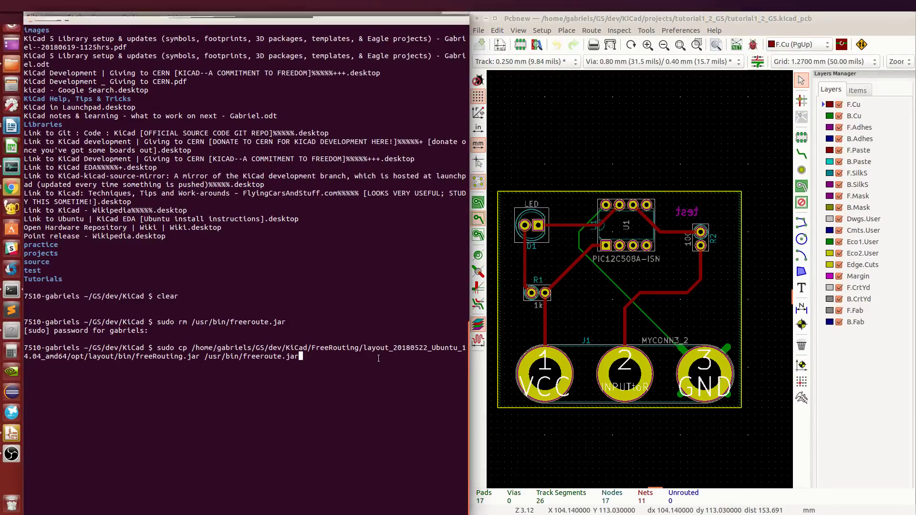
pyautogui.press('Return')
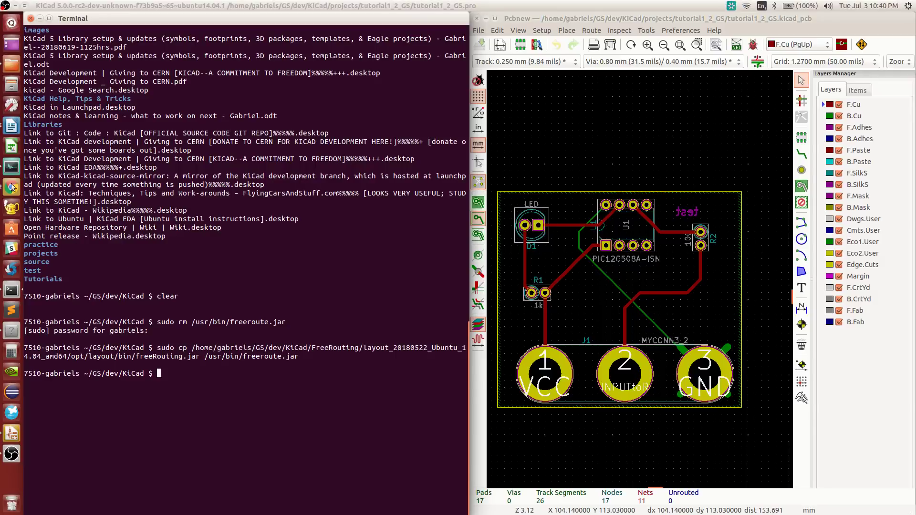
pyautogui.click(11, 84)
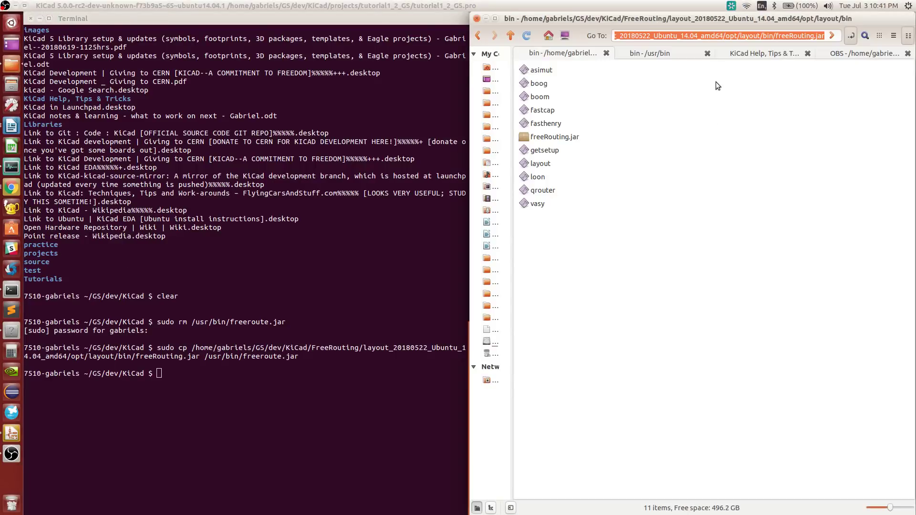
pyautogui.click(676, 53)
pyautogui.scroll(-5, 693, 216)
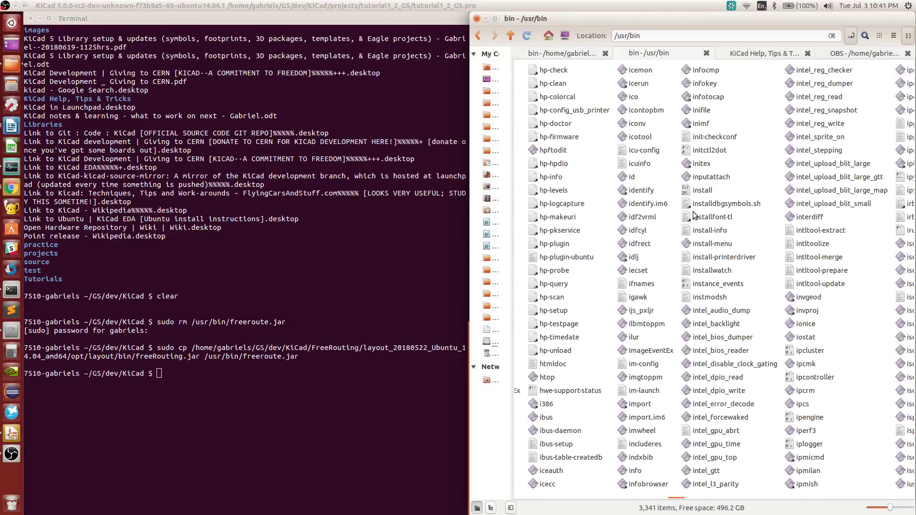
pyautogui.scroll(2, 693, 216)
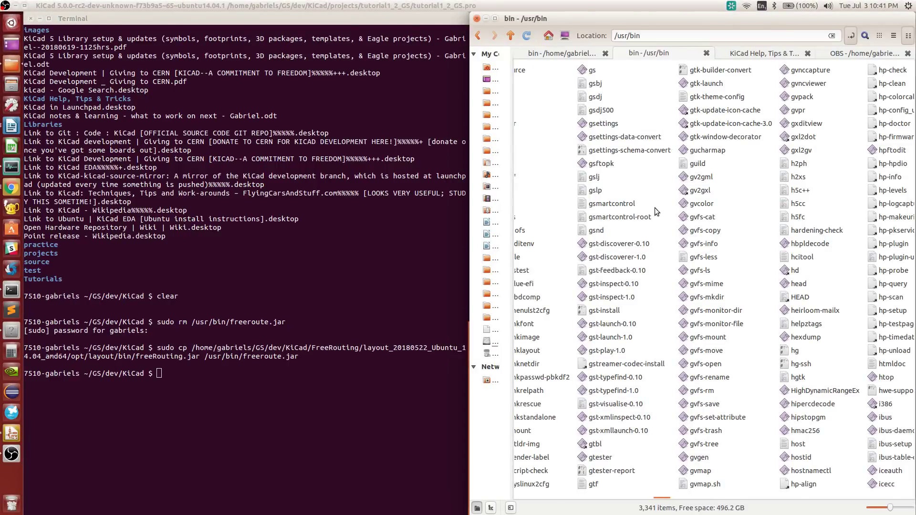
pyautogui.write('free')
pyautogui.click(809, 163)
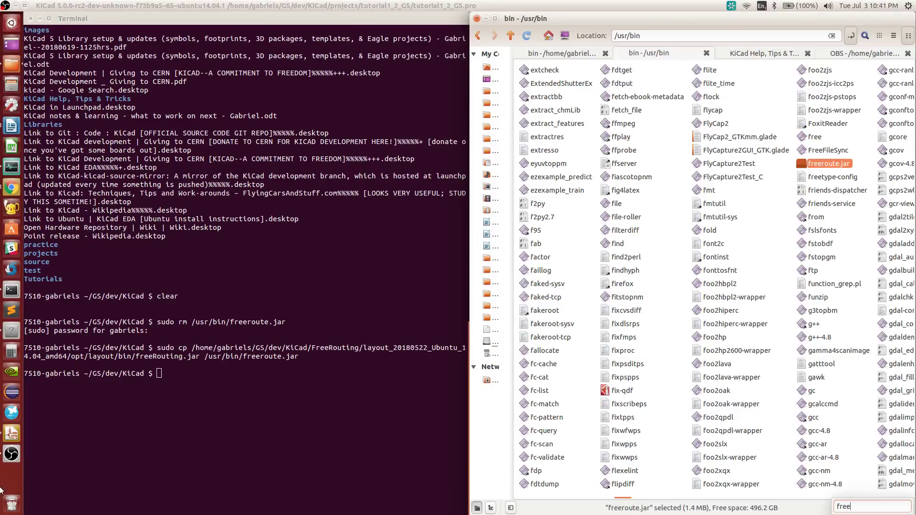
# Step: Return to Pcbnew, check the launch option in the FreeRoute dialog again, and close the dialog
pyautogui.click(12, 433)
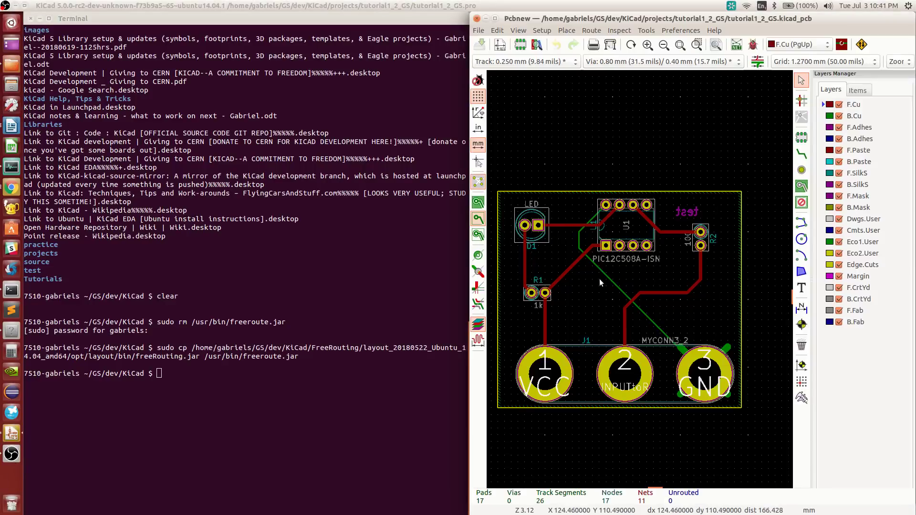
pyautogui.scroll(-2, 714, 292)
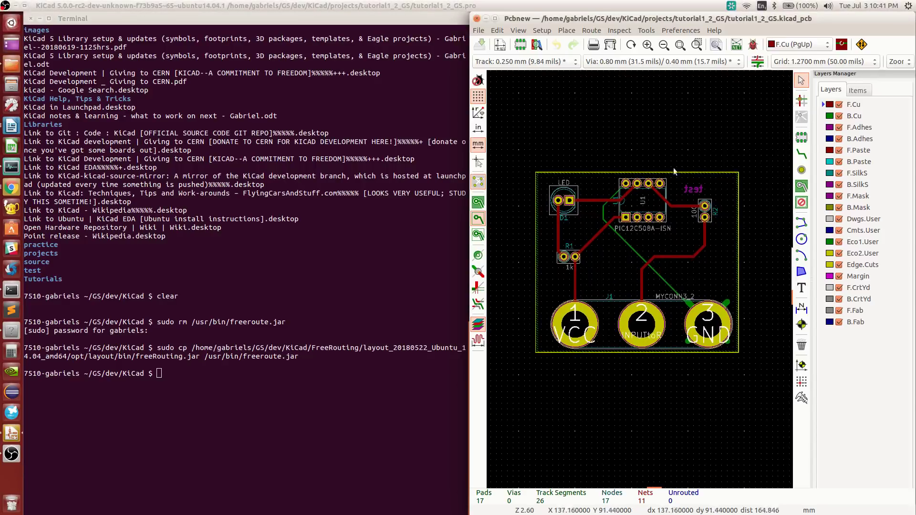
pyautogui.click(861, 44)
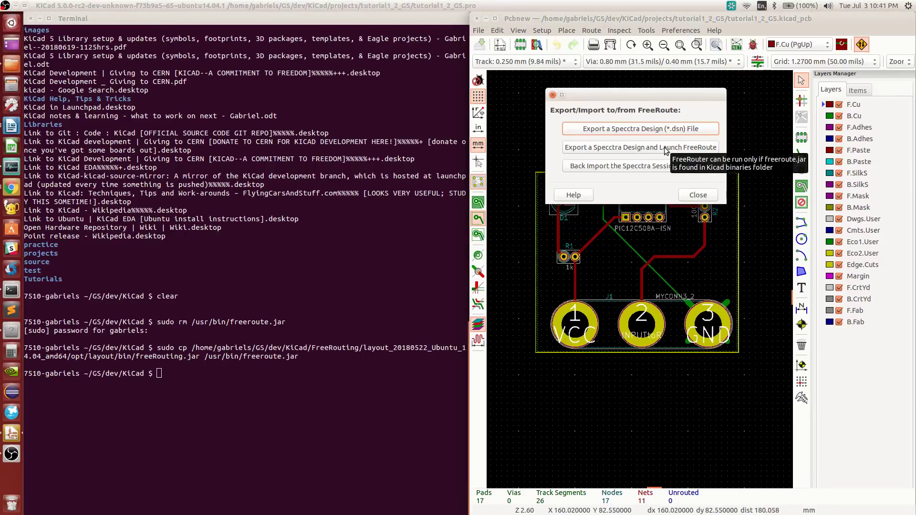
pyautogui.click(696, 195)
# Step: Delete all unlocked tracks and vias on all layers of the board with Global Deletions
pyautogui.click(497, 30)
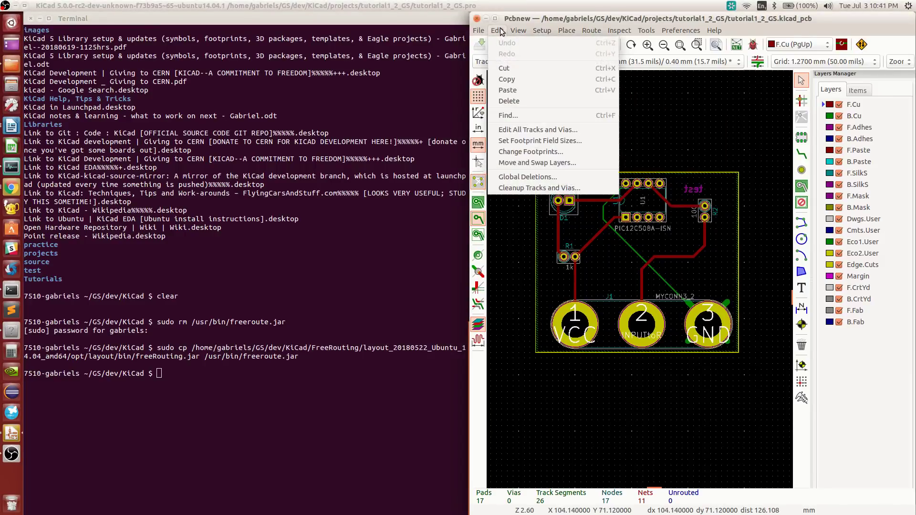
pyautogui.click(525, 177)
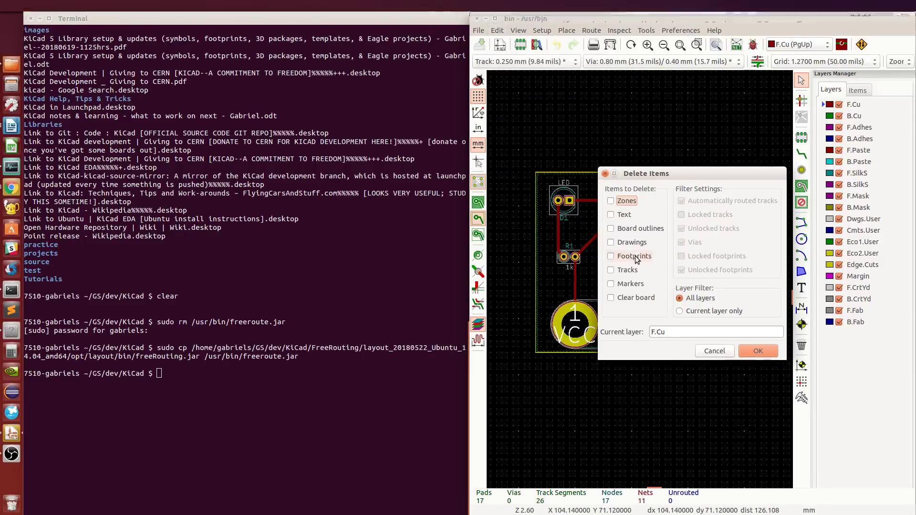
pyautogui.click(628, 271)
pyautogui.click(755, 351)
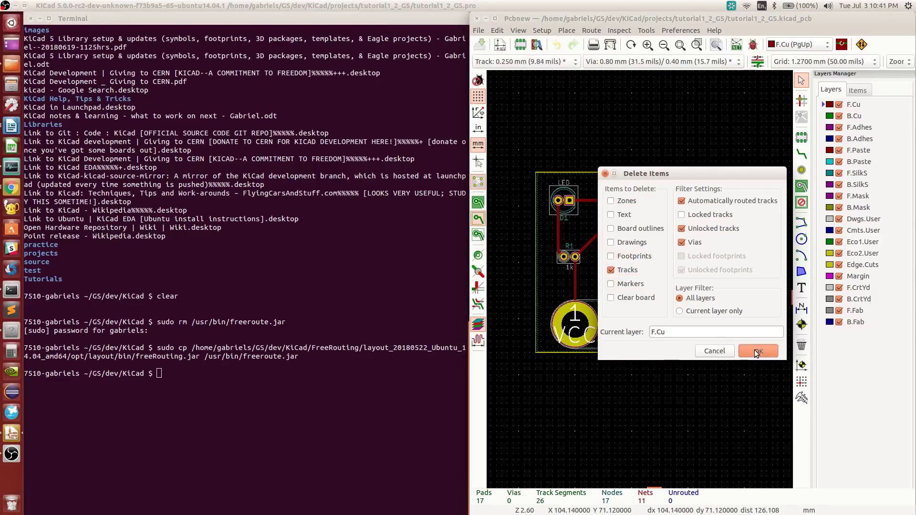
pyautogui.click(760, 301)
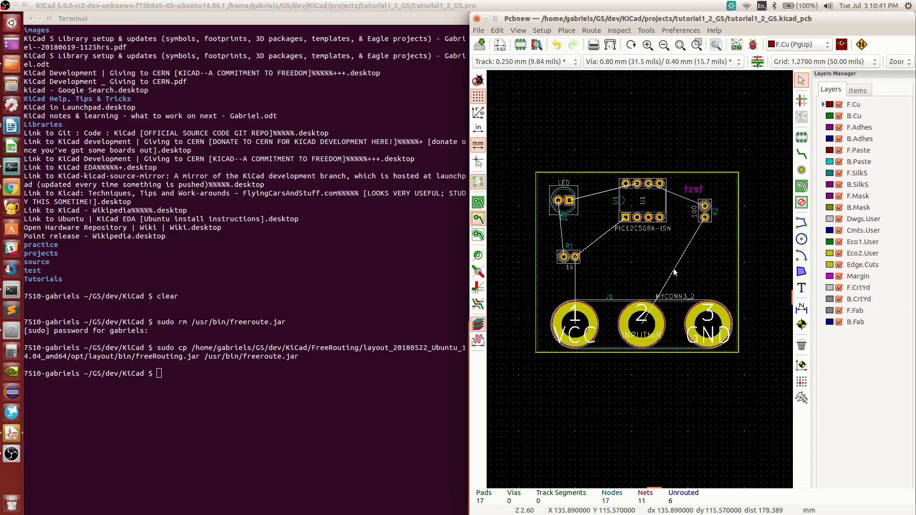
# Step: Start the Specctra export with FreeRoute launch and choose tutorial1_2_GS.dsn in the project's freeroute folder as the output file
pyautogui.click(861, 44)
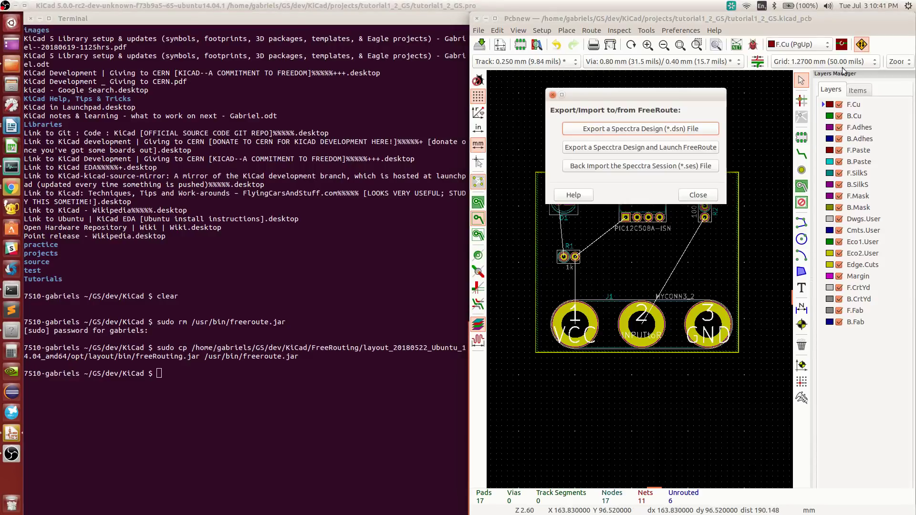
pyautogui.click(690, 151)
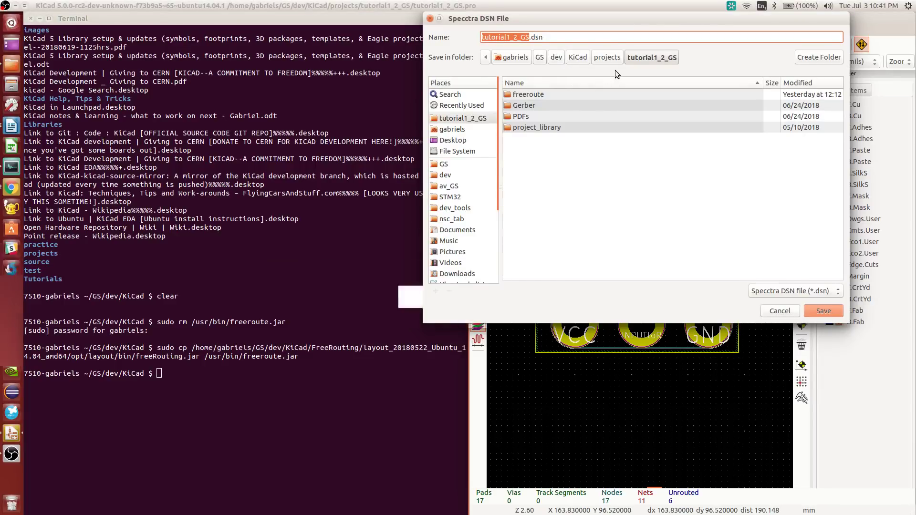
pyautogui.doubleClick(526, 95)
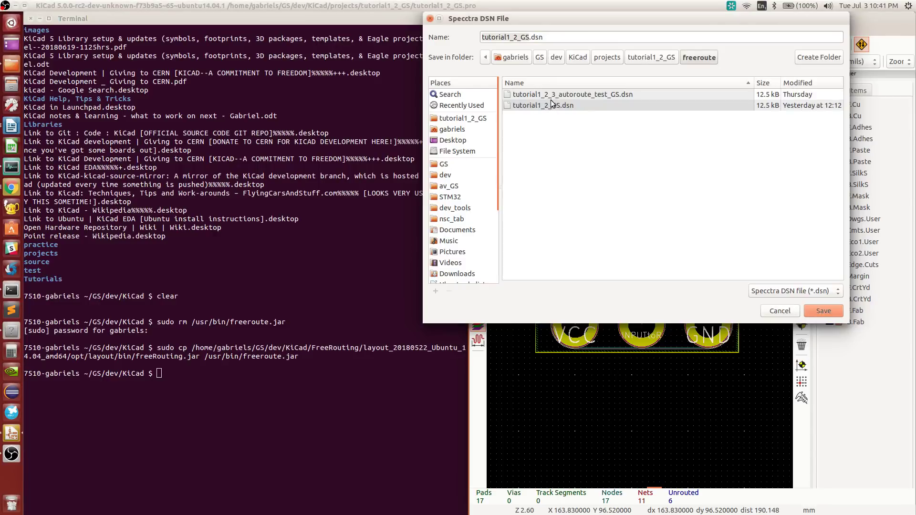
pyautogui.click(553, 96)
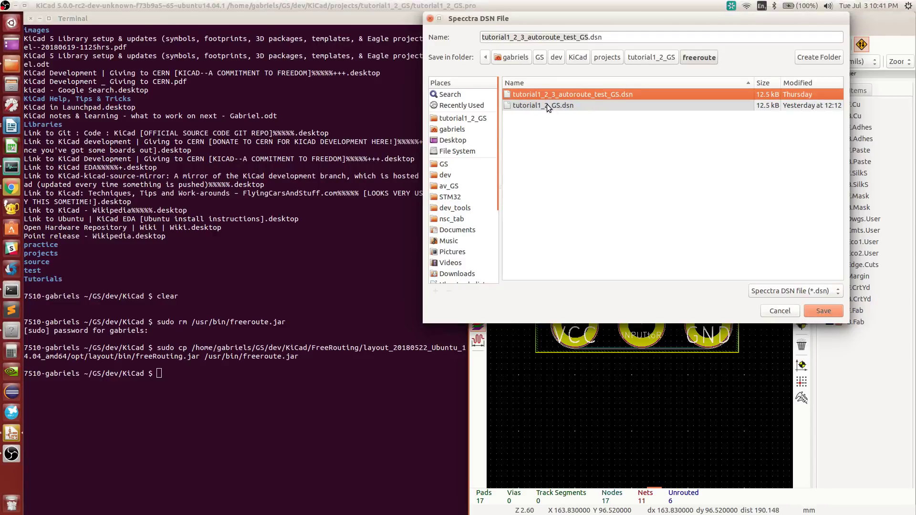
pyautogui.click(547, 104)
# Step: Browse in the file manager to KiCad/projects/tutorial1_2_GS/freeroute to examine the existing routing files
pyautogui.click(7, 57)
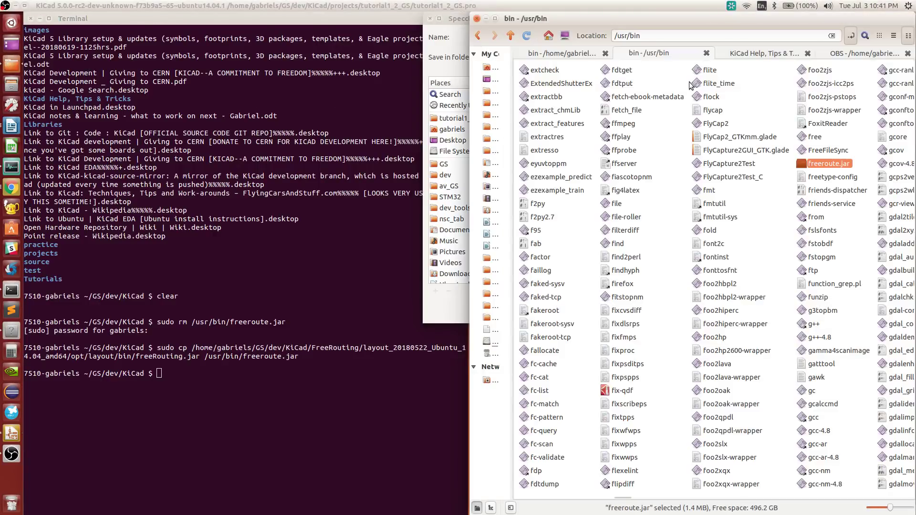
pyautogui.click(548, 54)
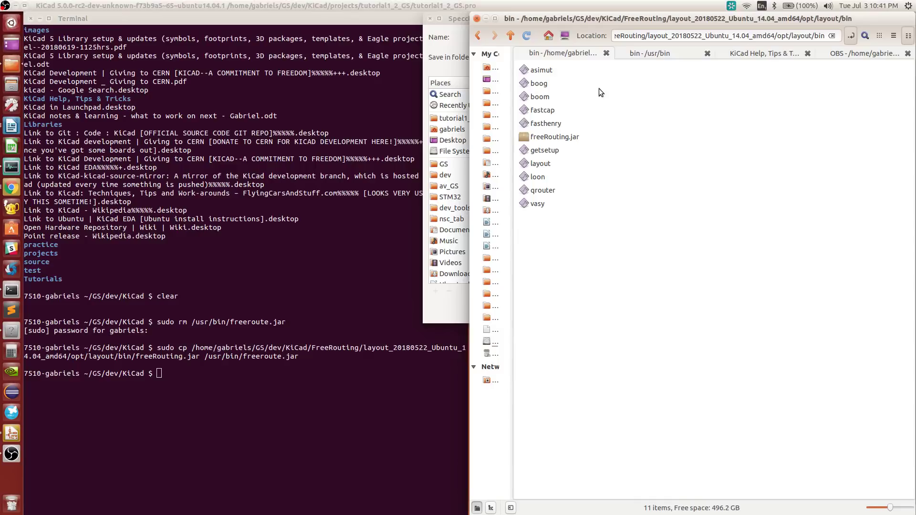
pyautogui.click(510, 36)
pyautogui.click(510, 36)
pyautogui.click(510, 36)
pyautogui.click(511, 36)
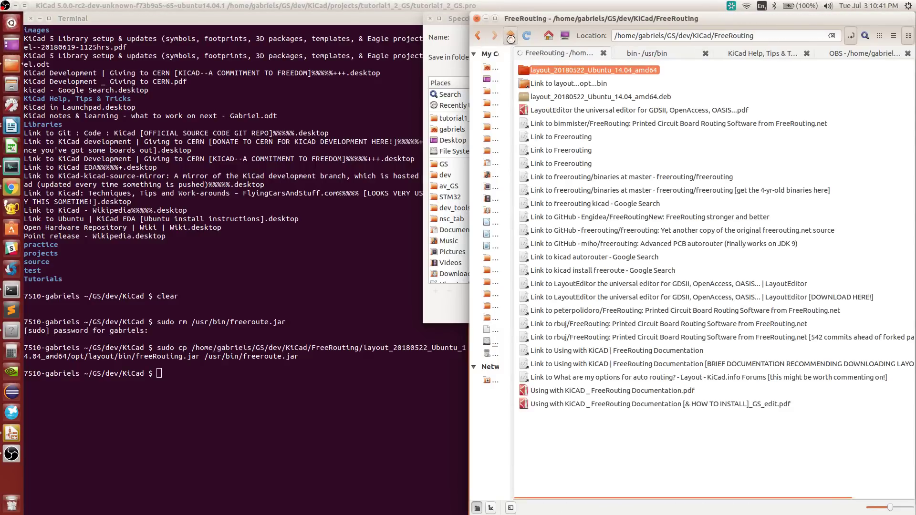
pyautogui.click(511, 37)
pyautogui.doubleClick(548, 257)
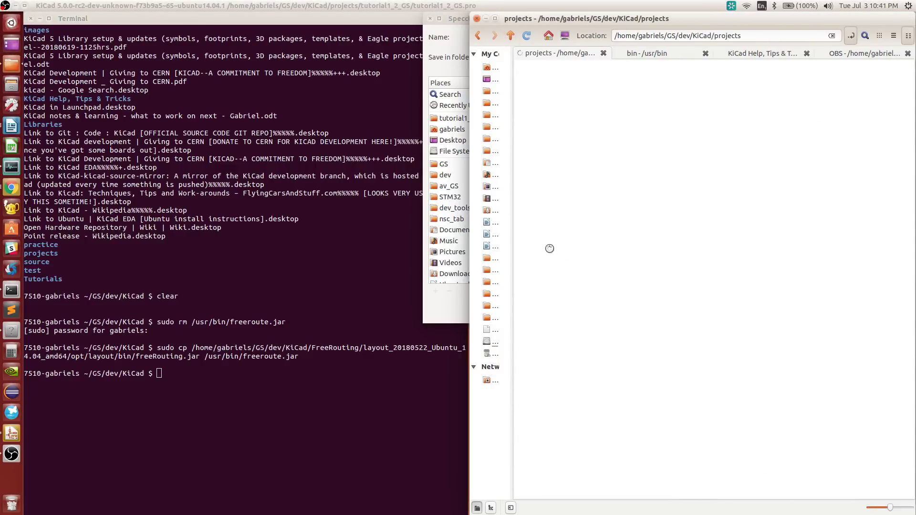
pyautogui.doubleClick(554, 125)
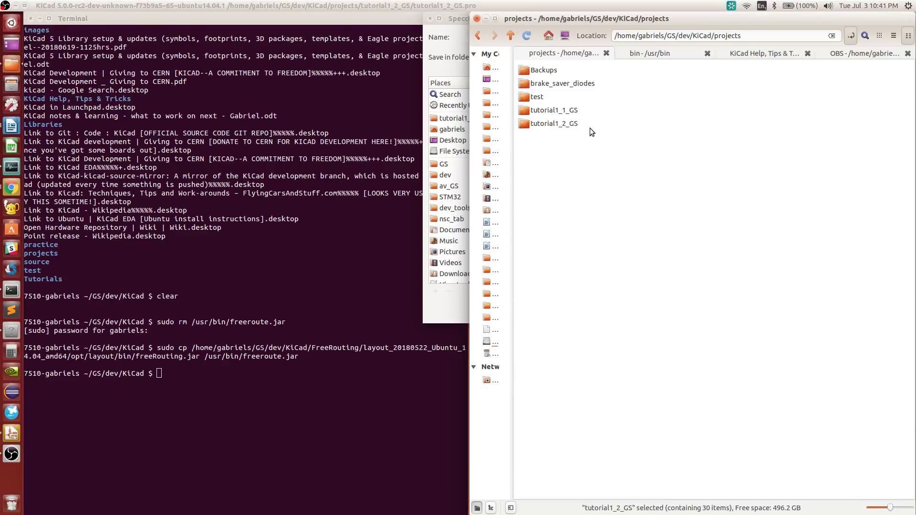
pyautogui.doubleClick(553, 71)
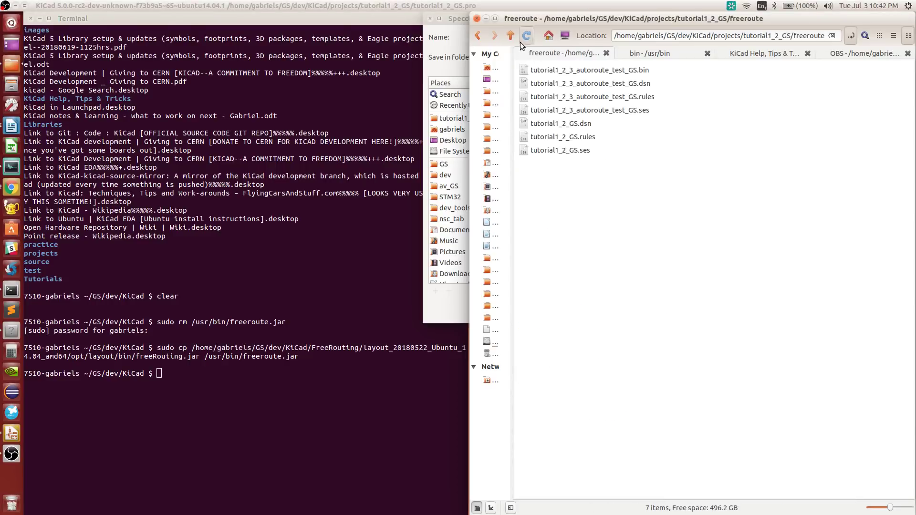
# Step: Go back up to the tutorial1_2_GS project folder and select its freeroute folder
pyautogui.press('BackSpace')
pyautogui.click(574, 74)
pyautogui.click(551, 70)
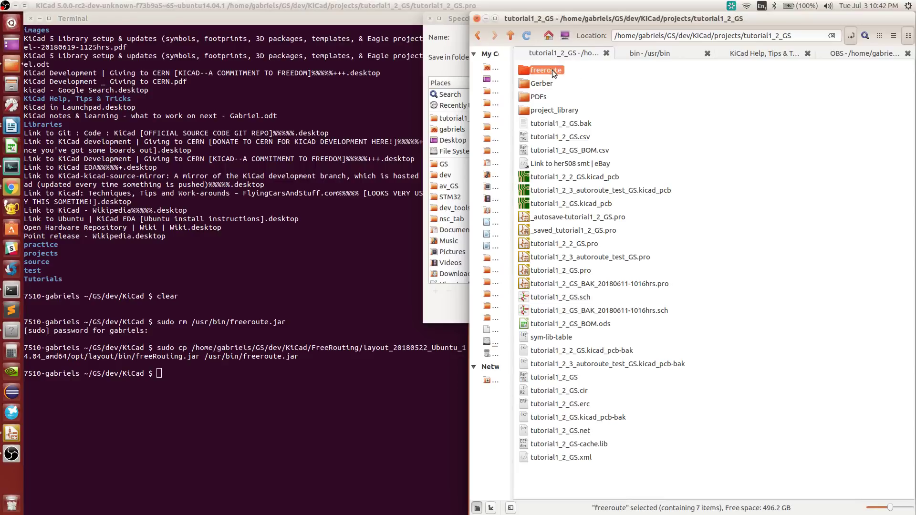
# Step: Return to the Specctra export dialog and create a folder named freeroute2 inside the tutorial1_2_GS project folder
pyautogui.click(626, 85)
pyautogui.click(440, 299)
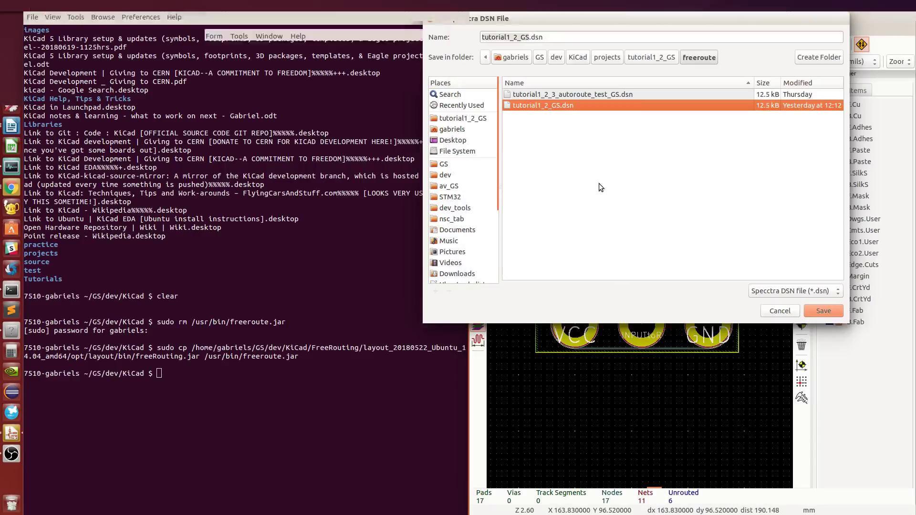
pyautogui.click(652, 58)
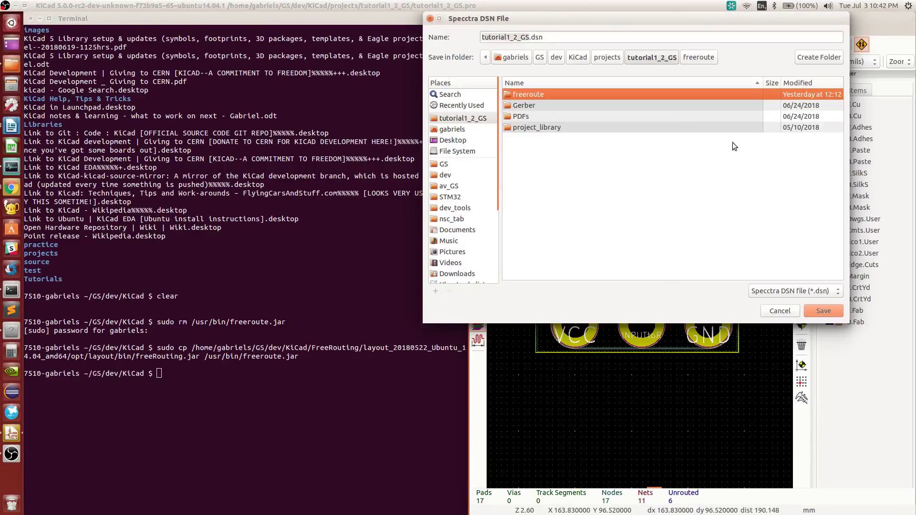
pyautogui.click(809, 60)
pyautogui.write('free')
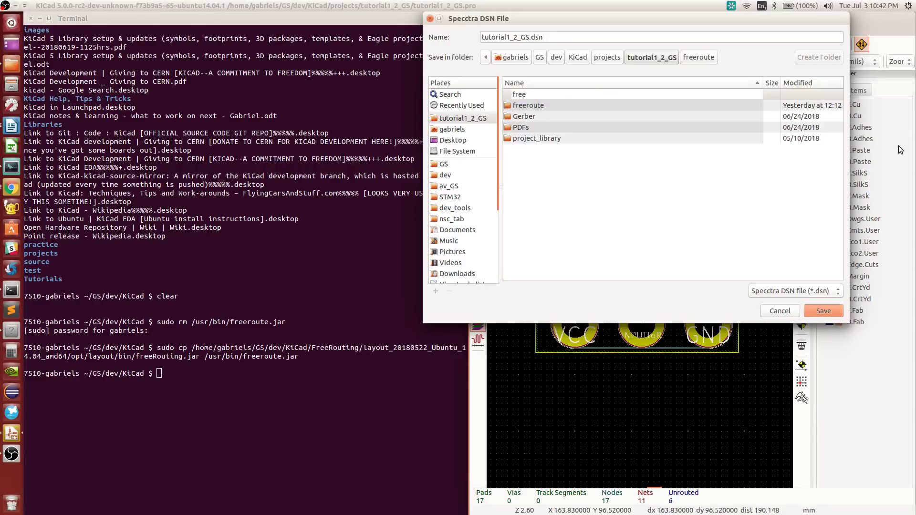
pyautogui.write('route2')
pyautogui.press('Return')
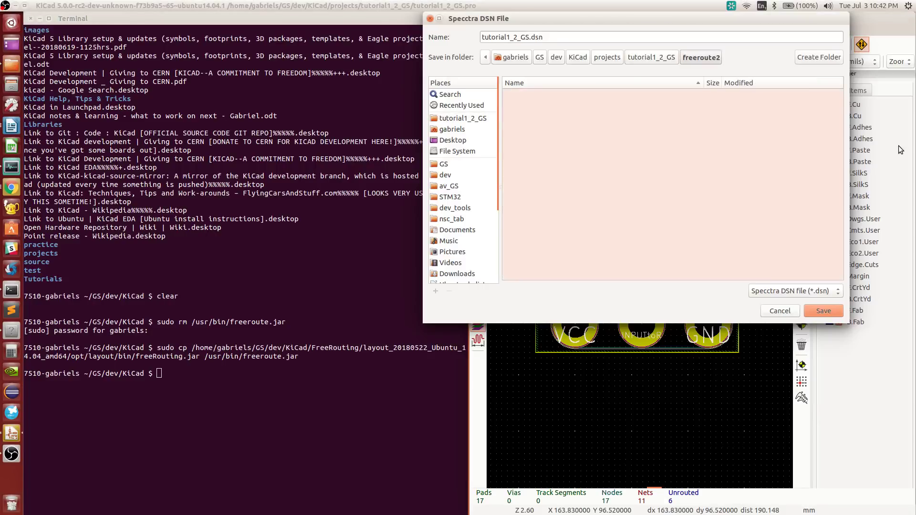
# Step: Save the Specctra design as tutorial1_2_GS.dsn in the freeroute2 folder and launch FreeRoute
pyautogui.click(651, 58)
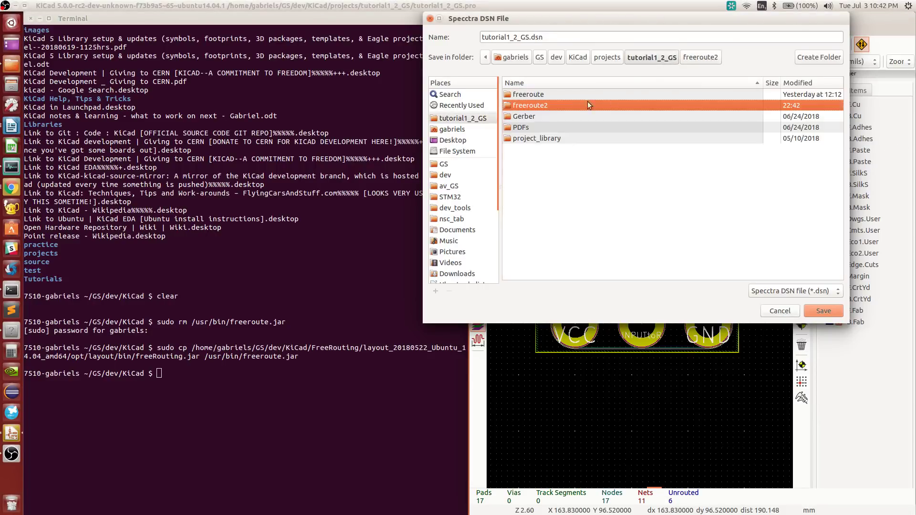
pyautogui.doubleClick(543, 105)
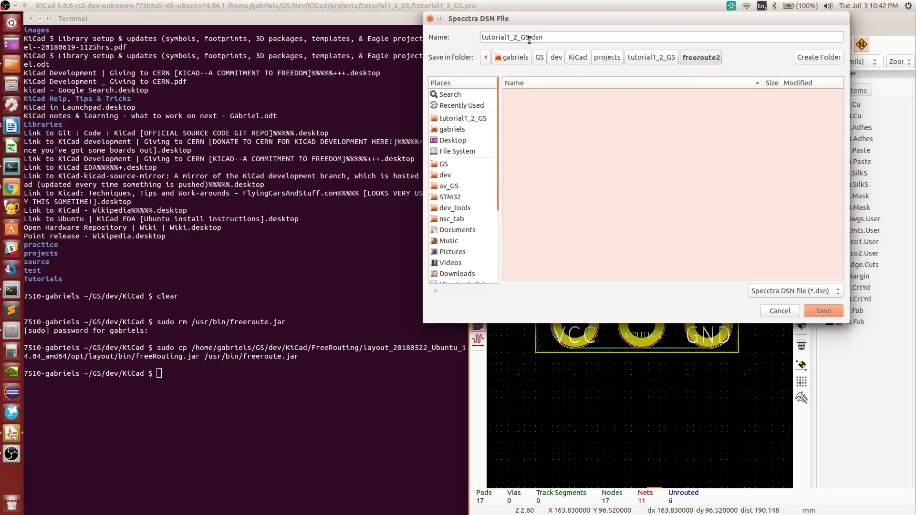
pyautogui.click(823, 310)
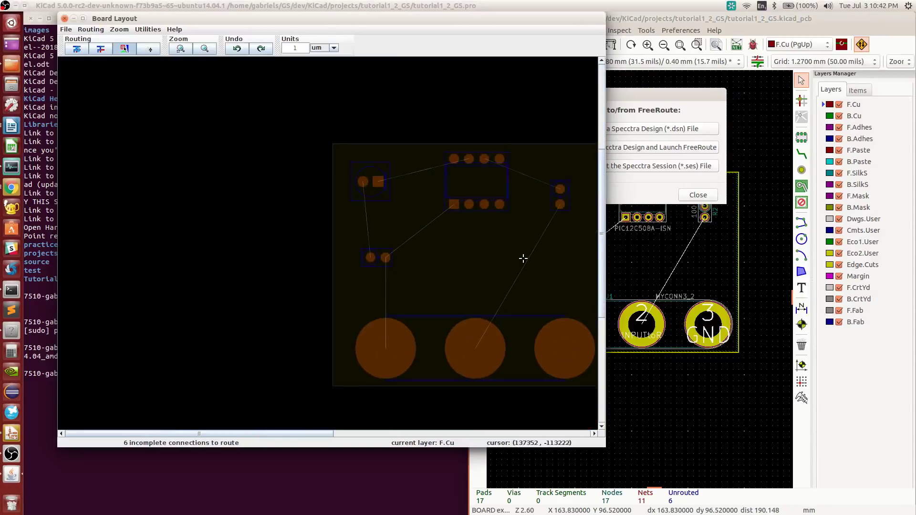
# Step: Run the autorouter on the whole board and inspect the routed traces
pyautogui.scroll(-2, 523, 259)
pyautogui.scroll(3, 474, 250)
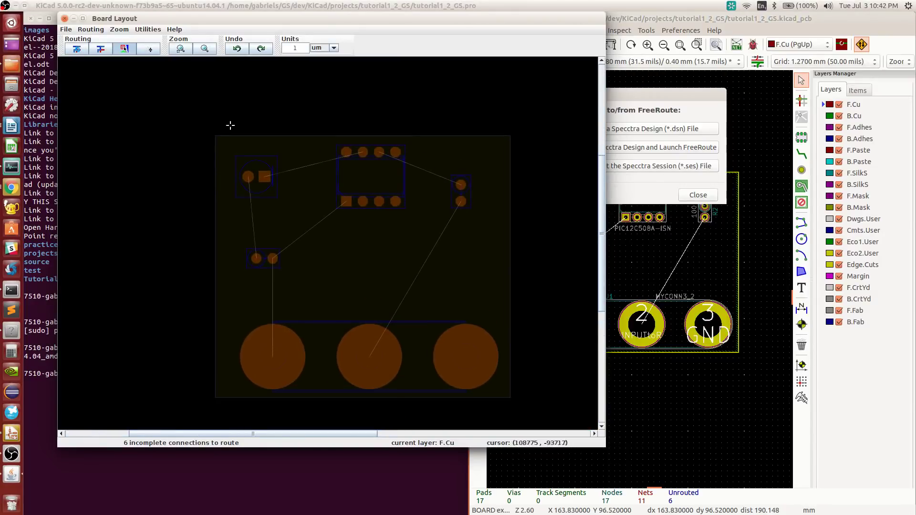
pyautogui.click(90, 29)
pyautogui.click(93, 41)
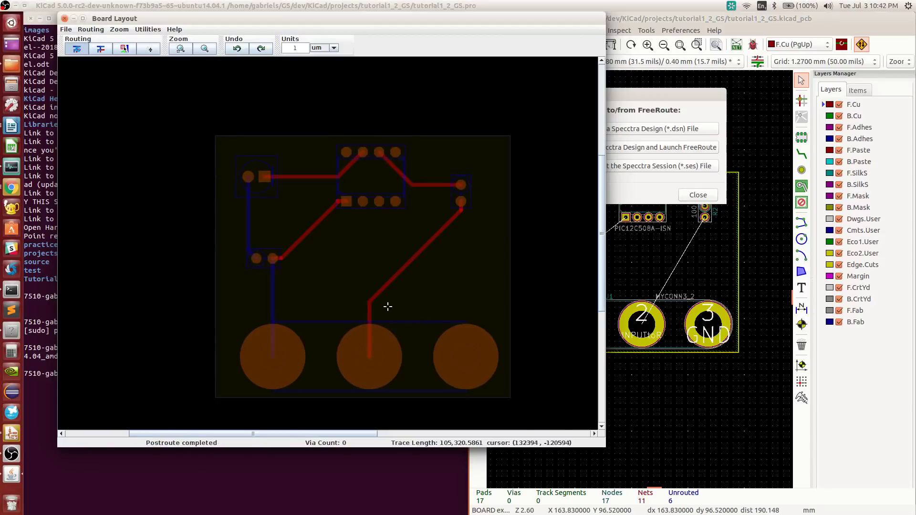
pyautogui.scroll(3, 402, 330)
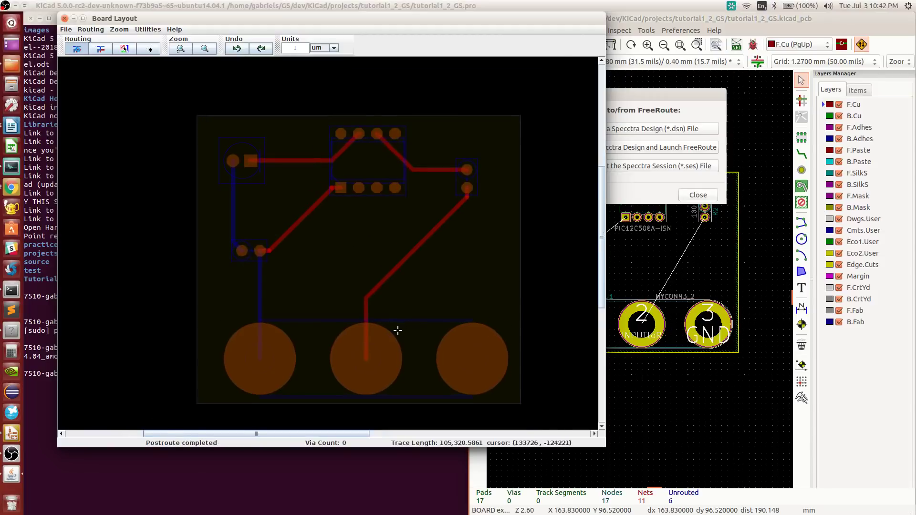
pyautogui.scroll(-4, 394, 329)
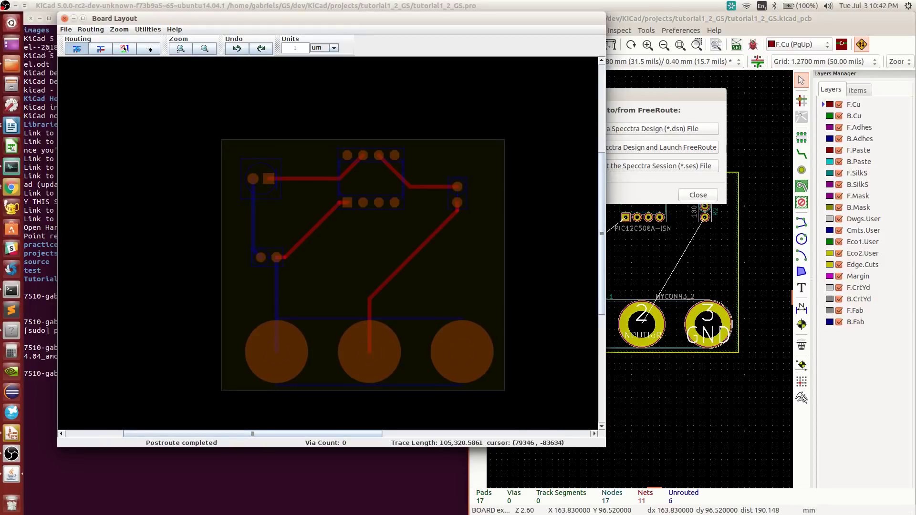
# Step: Save the routed design and export it as a Specctra session file, also saving the rules for reuse
pyautogui.click(65, 29)
pyautogui.click(84, 41)
pyautogui.click(66, 30)
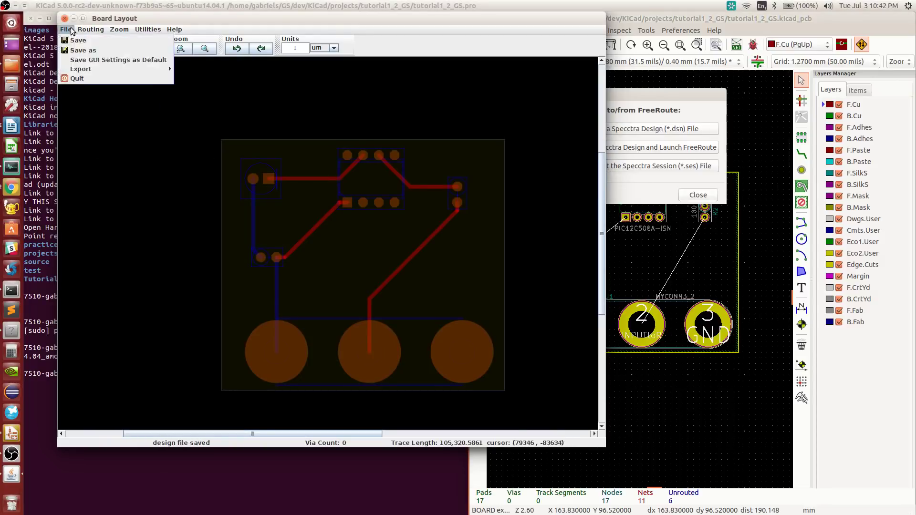
pyautogui.moveTo(76, 70)
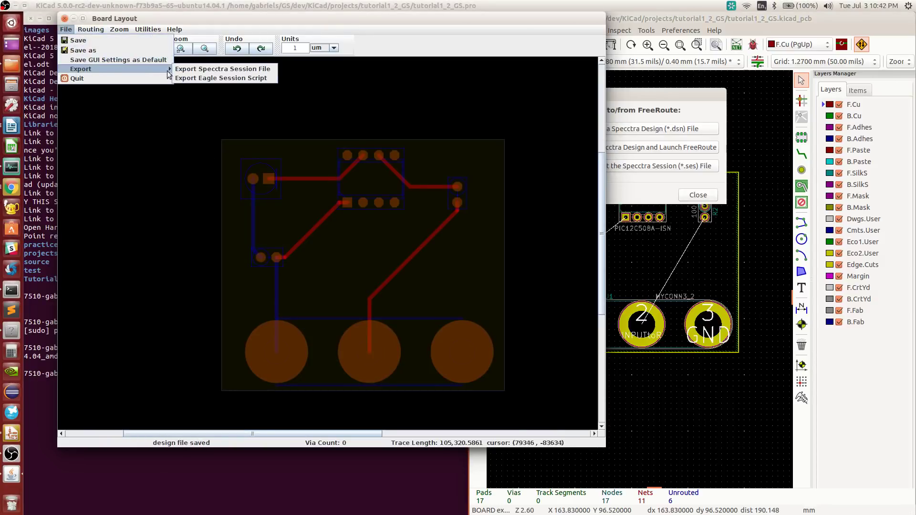
pyautogui.click(213, 70)
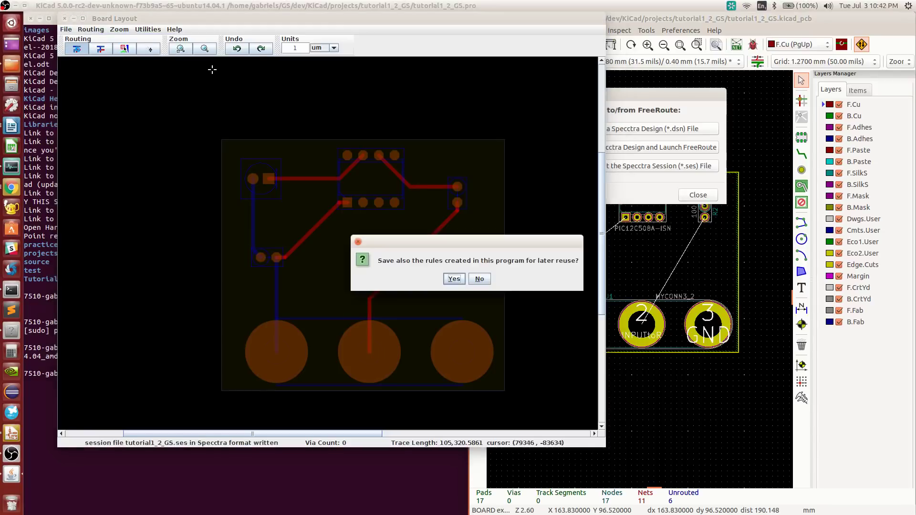
pyautogui.click(454, 279)
# Step: Switch to the file manager and examine the routing files in the freeroute2 folder, including tutorial1_2_GS.ses
pyautogui.hotkey('alt', 'Tab')
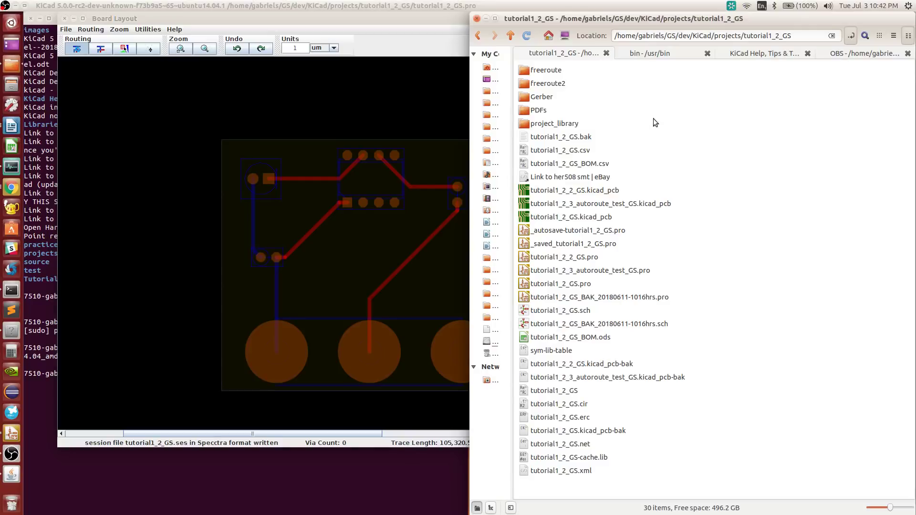
pyautogui.doubleClick(550, 83)
pyautogui.click(588, 113)
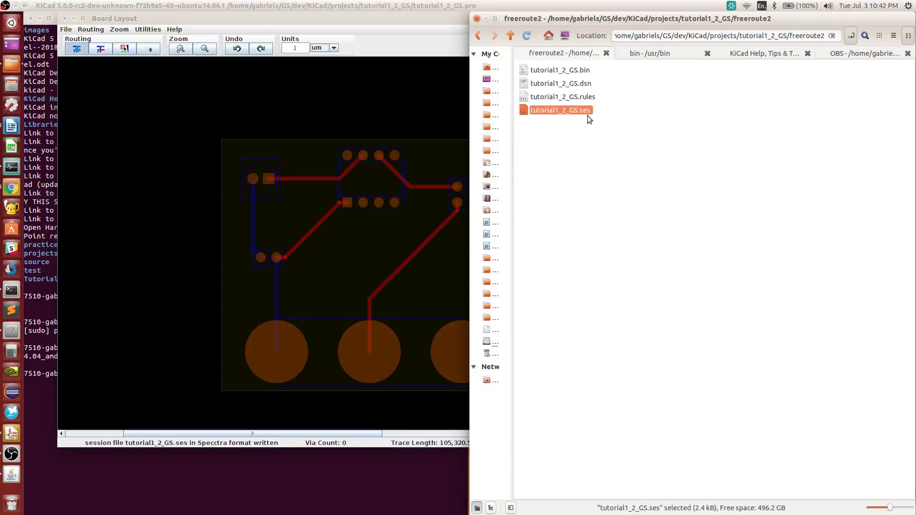
pyautogui.click(485, 18)
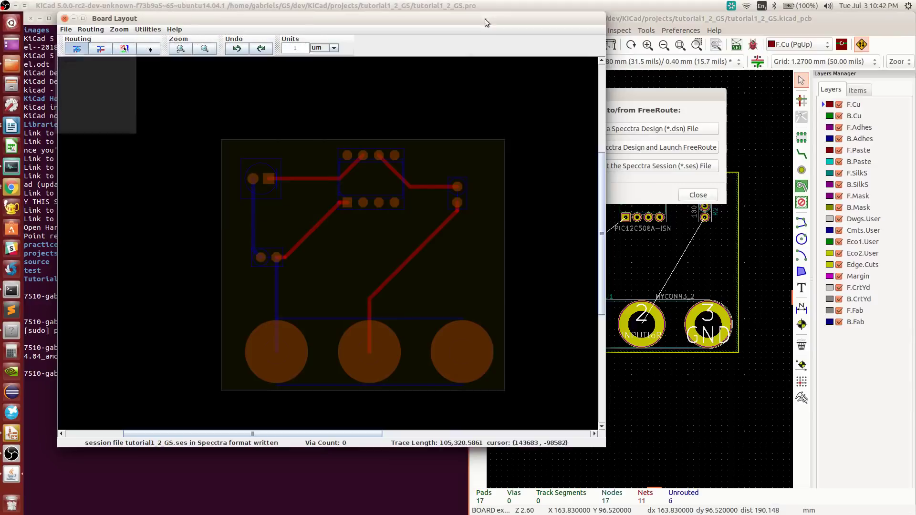
# Step: Switch to Pcbnew and back import tutorial1_2_GS.ses from the freeroute2 folder into the board
pyautogui.click(686, 95)
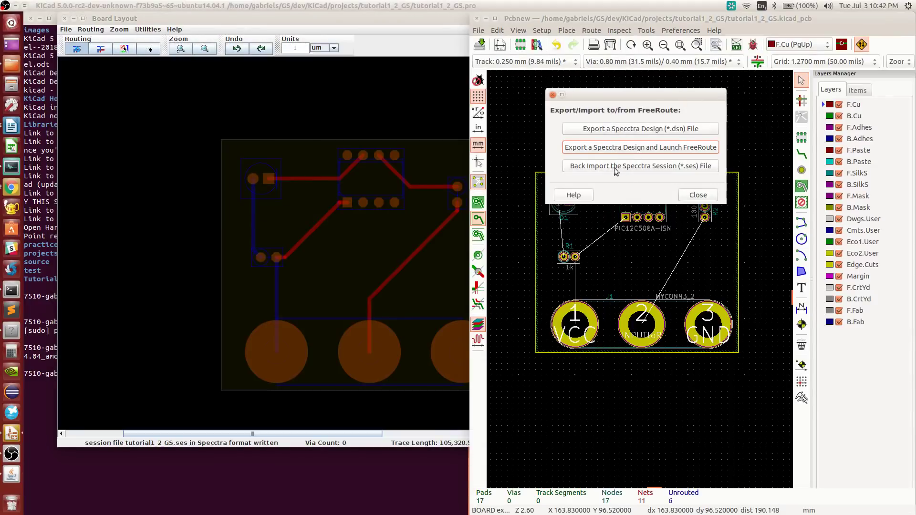
pyautogui.click(685, 166)
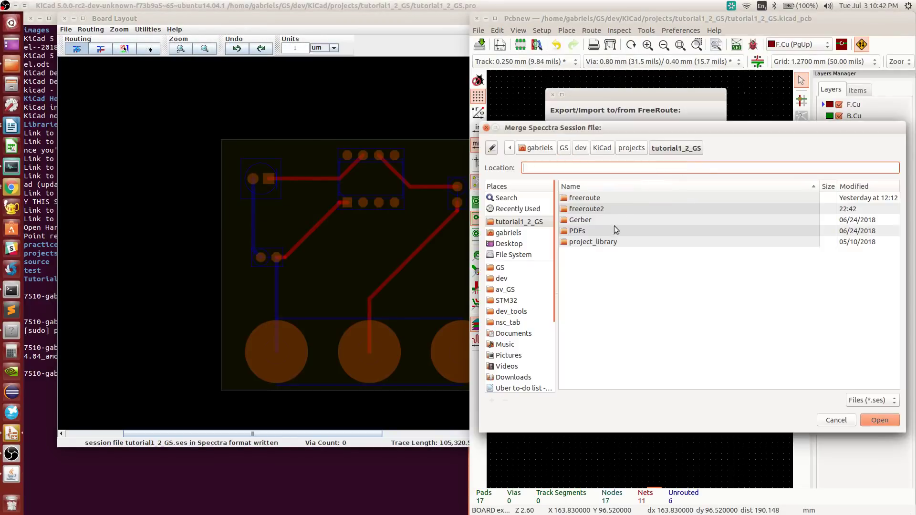
pyautogui.click(596, 209)
pyautogui.doubleClick(596, 209)
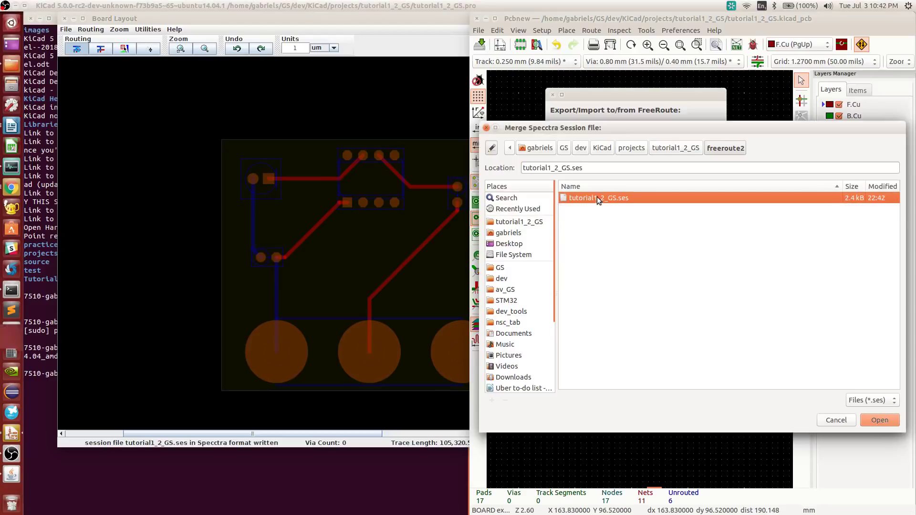
pyautogui.click(868, 421)
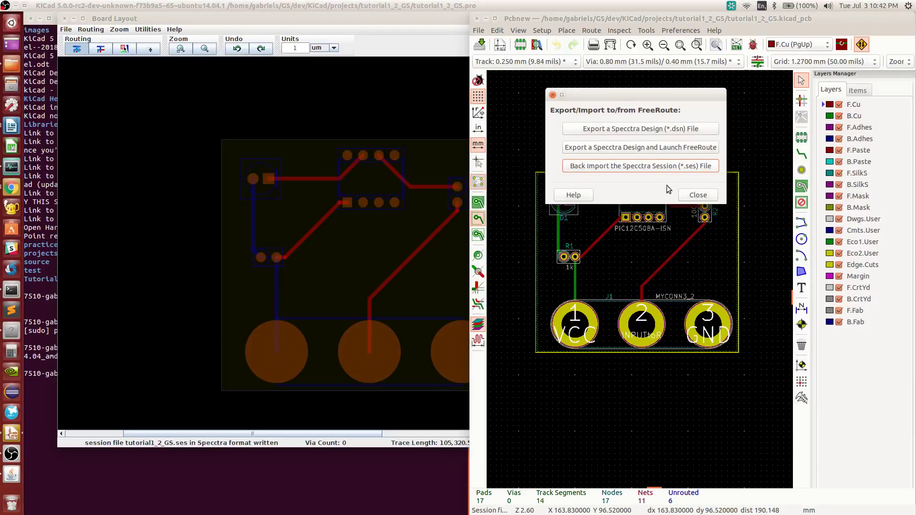
pyautogui.click(695, 196)
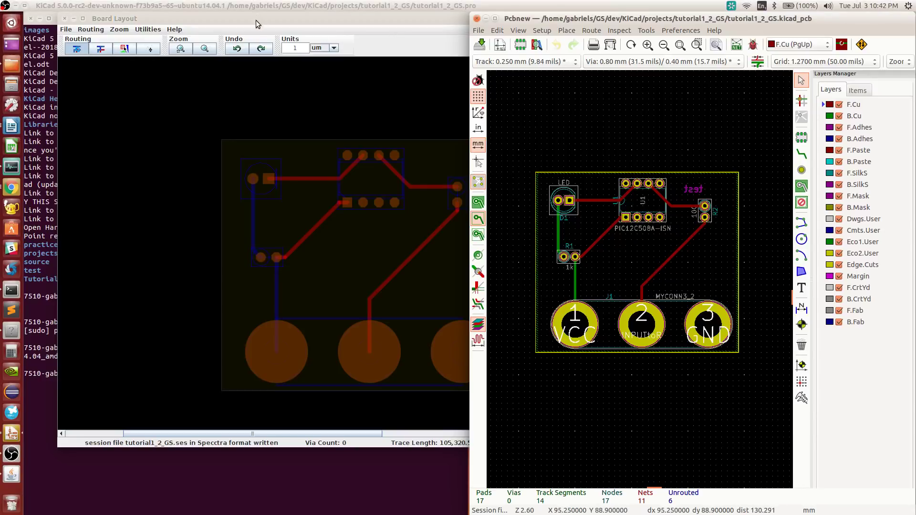
# Step: Close the FreeRouting board layout and exit Pcbnew without saving the board changes
pyautogui.click(270, 30)
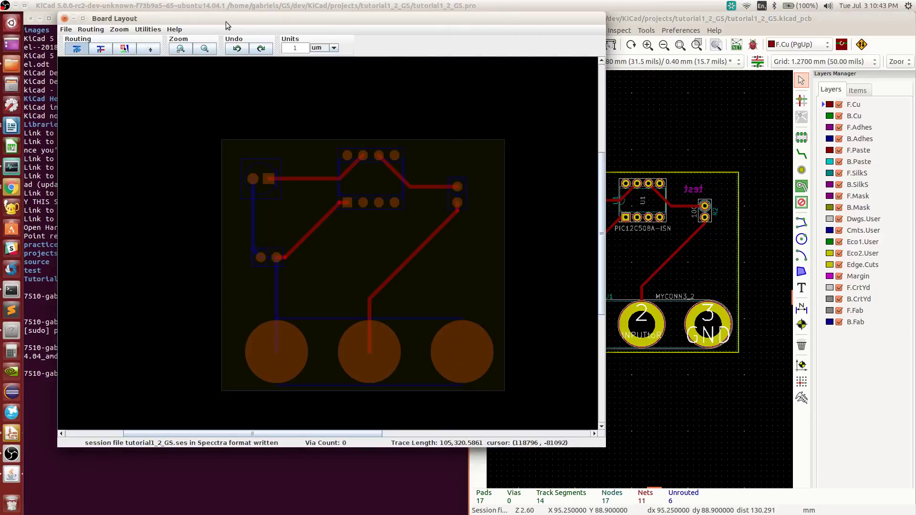
pyautogui.click(64, 19)
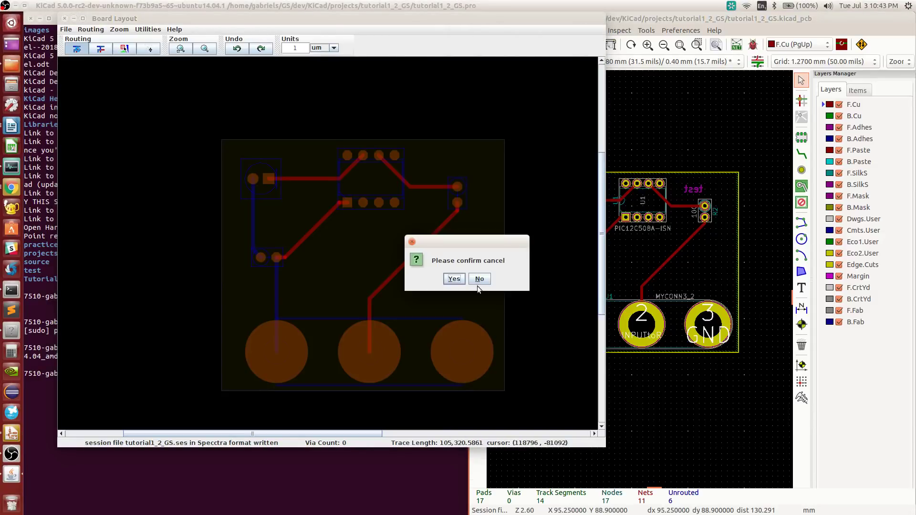
pyautogui.click(454, 279)
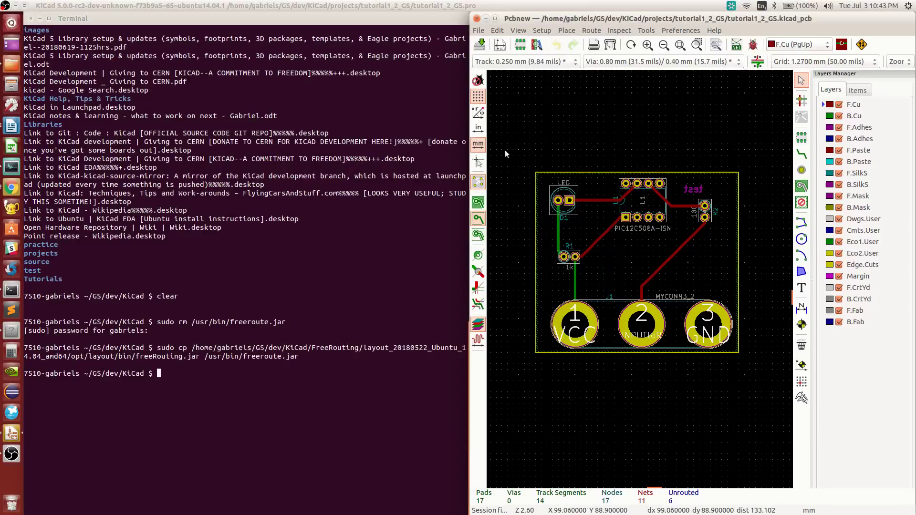
pyautogui.click(476, 18)
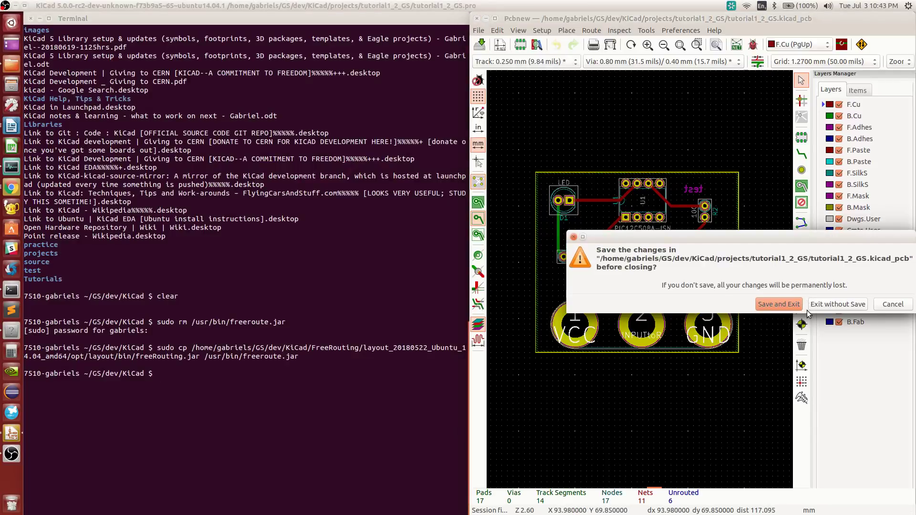
pyautogui.click(835, 306)
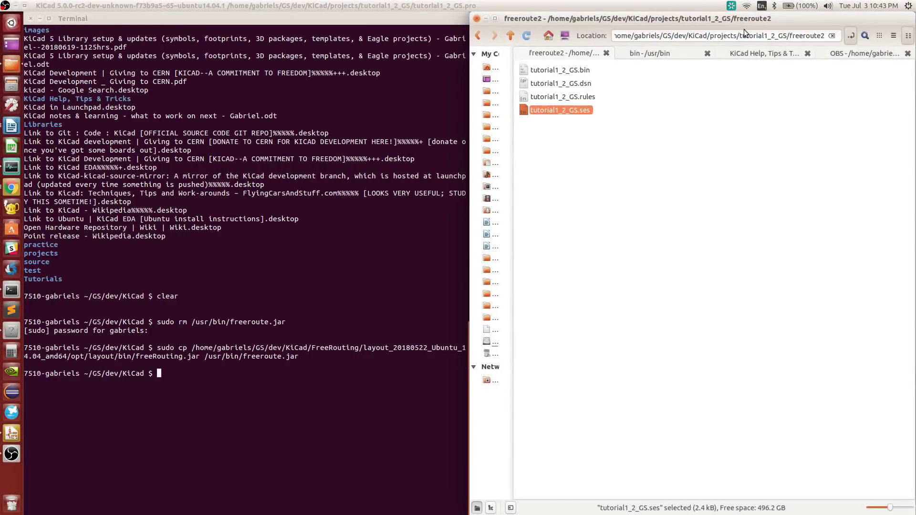
# Step: Place the file manager over the terminal and show the /usr/bin folder containing freeroute.jar
pyautogui.moveTo(743, 30); pyautogui.dragTo(297, 29)
pyautogui.click(201, 108)
pyautogui.click(225, 53)
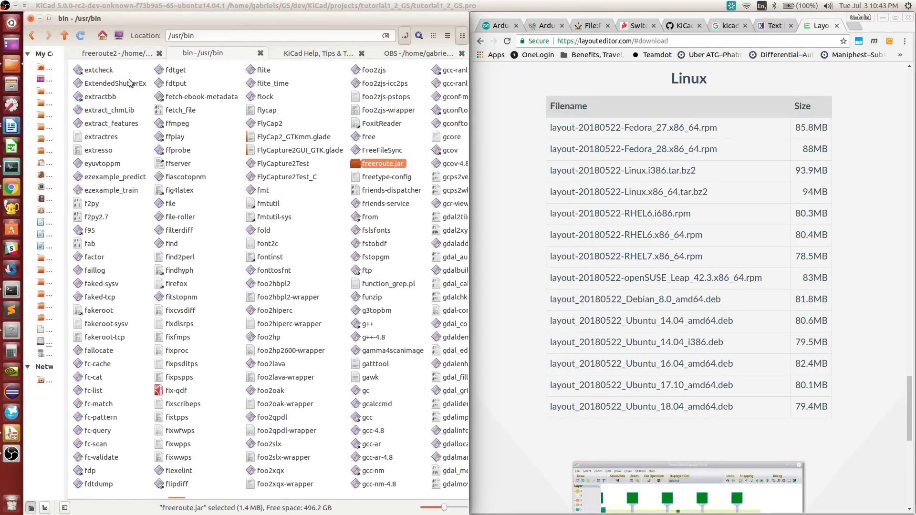
# Step: Switch to the browser, show the KiCad/kicad-source-mirror GitHub page and maximize the window to examine the repository
pyautogui.click(772, 26)
pyautogui.click(686, 26)
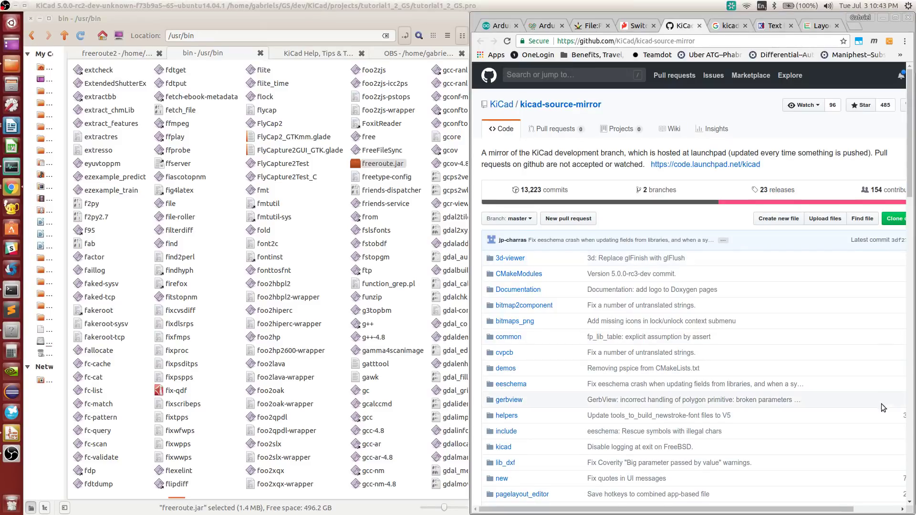
pyautogui.scroll(-5, 765, 321)
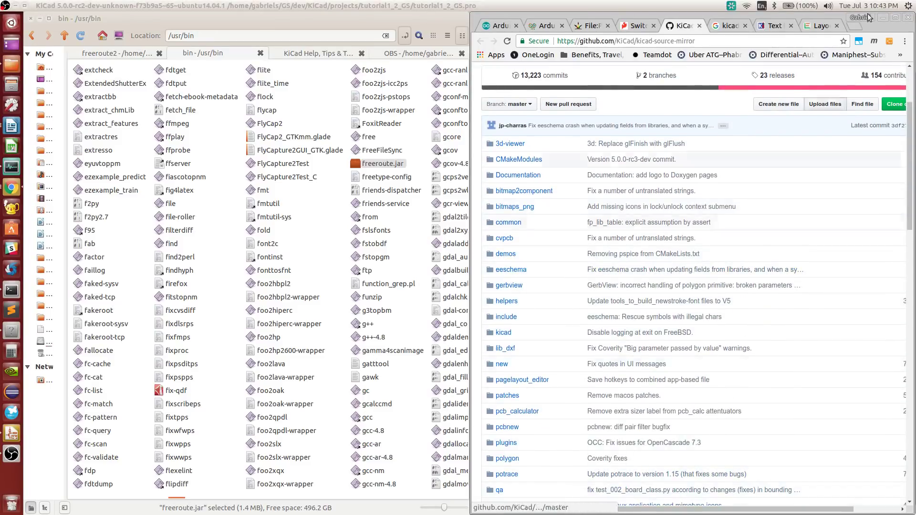
pyautogui.click(895, 18)
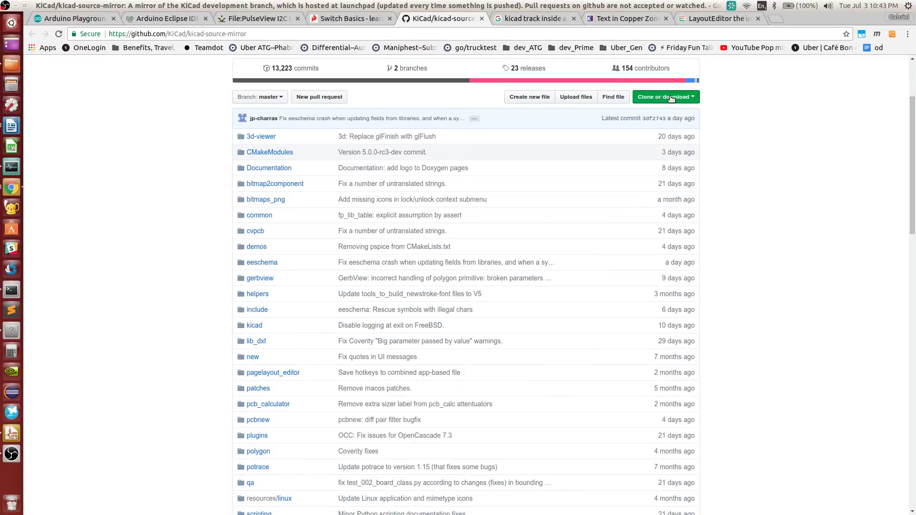
# Step: Try to download the kicad-source-mirror repository as a ZIP file
pyautogui.click(667, 97)
pyautogui.click(624, 176)
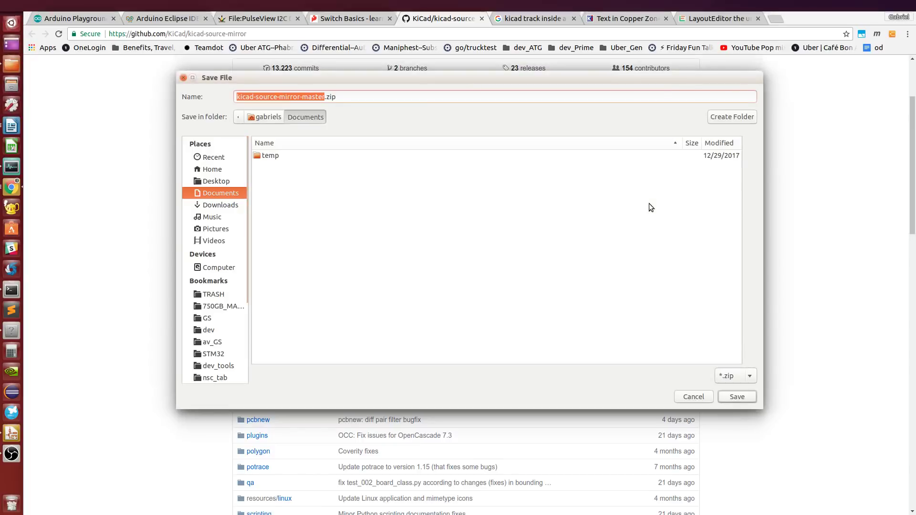
pyautogui.click(693, 398)
# Step: Switch to the file manager and browse from the freeroute2 project folder to the KiCad/source folder
pyautogui.click(14, 63)
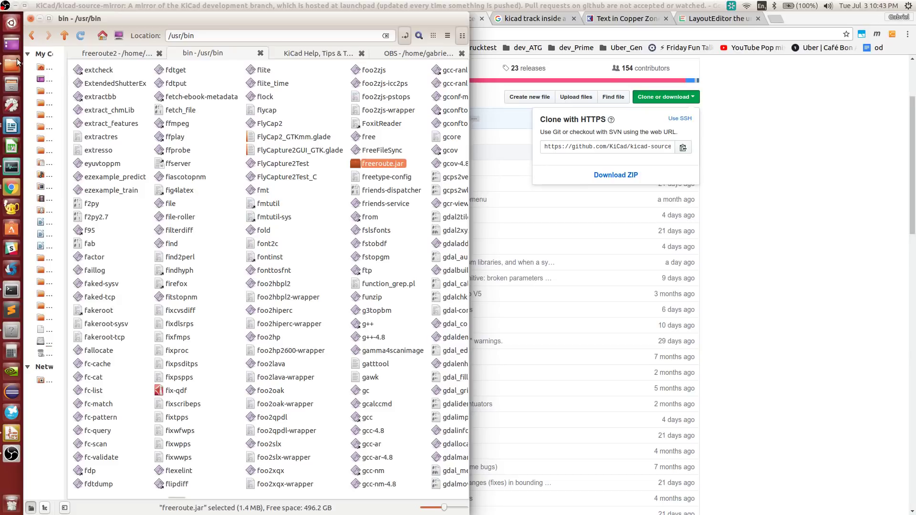
pyautogui.click(139, 54)
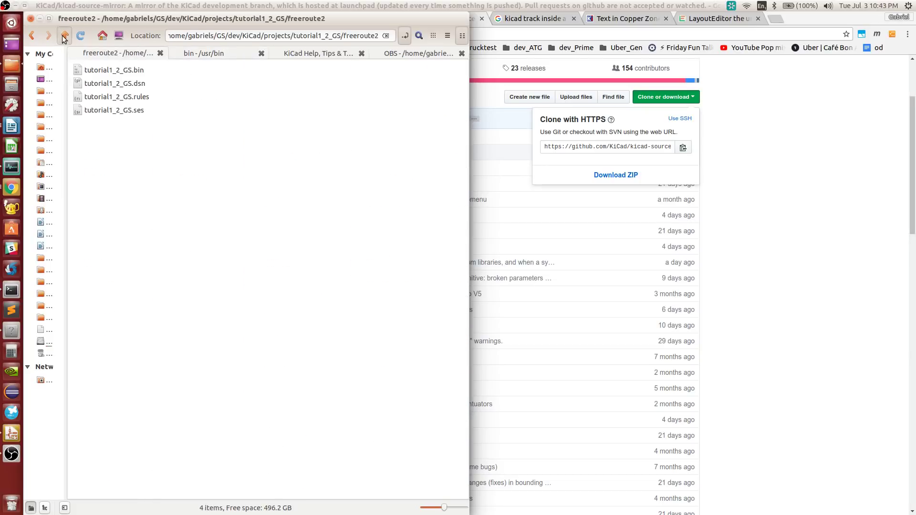
pyautogui.click(65, 37)
pyautogui.click(64, 36)
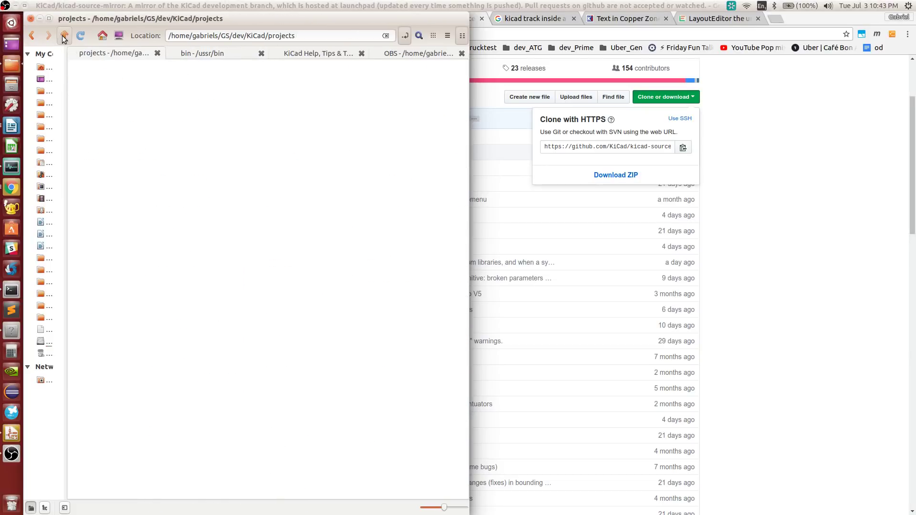
pyautogui.click(65, 37)
pyautogui.doubleClick(98, 270)
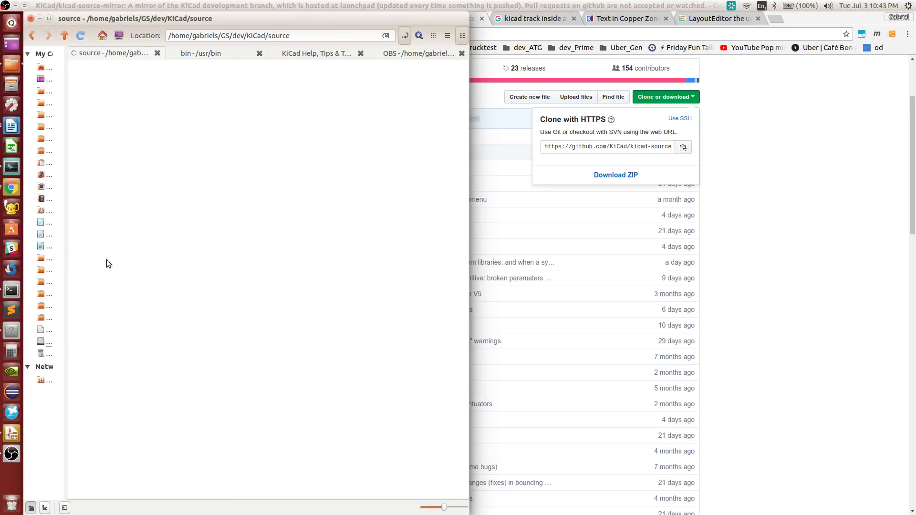
pyautogui.click(144, 84)
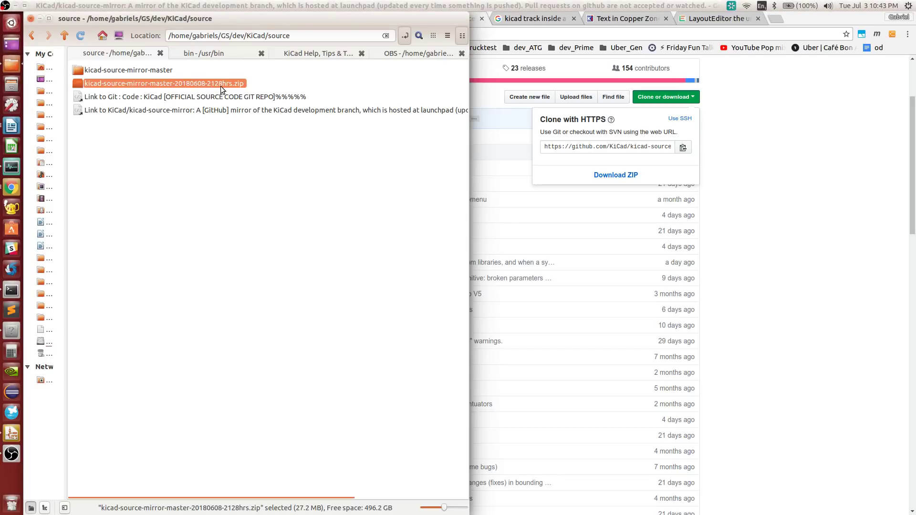
pyautogui.rightClick(191, 84)
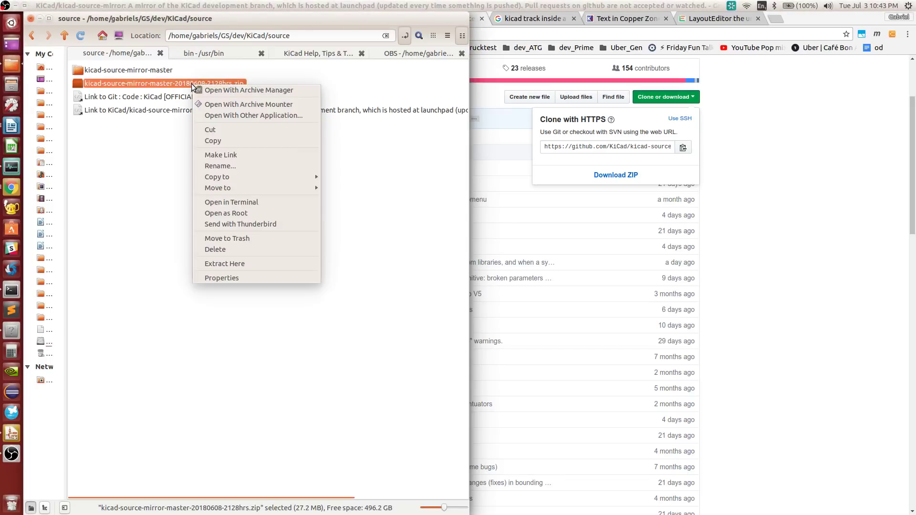
pyautogui.click(135, 94)
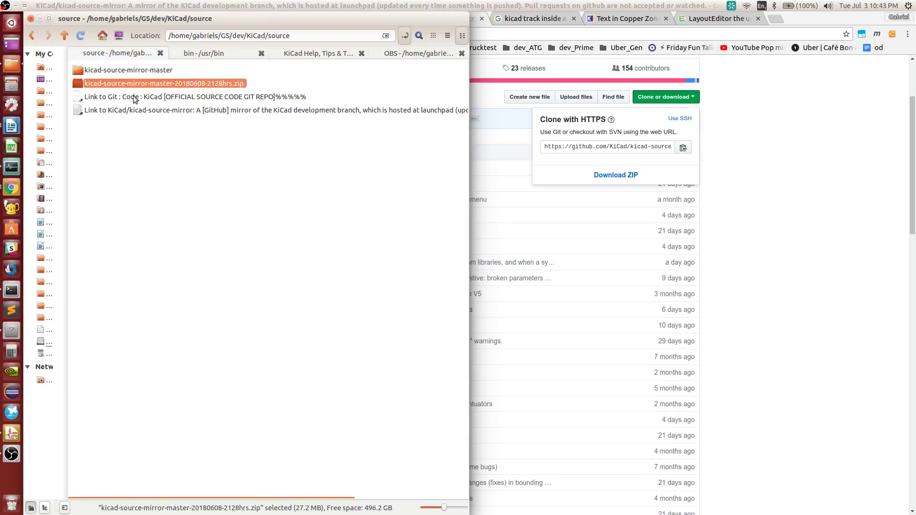
# Step: Open the demos folder inside kicad-source-mirror-master and duplicate the pic_programmer folder there
pyautogui.doubleClick(138, 70)
pyautogui.doubleClick(99, 151)
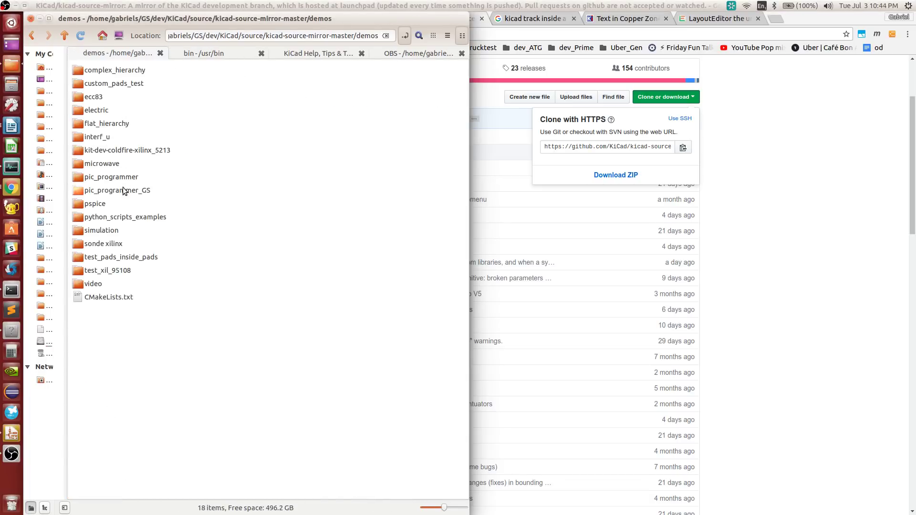
pyautogui.click(124, 176)
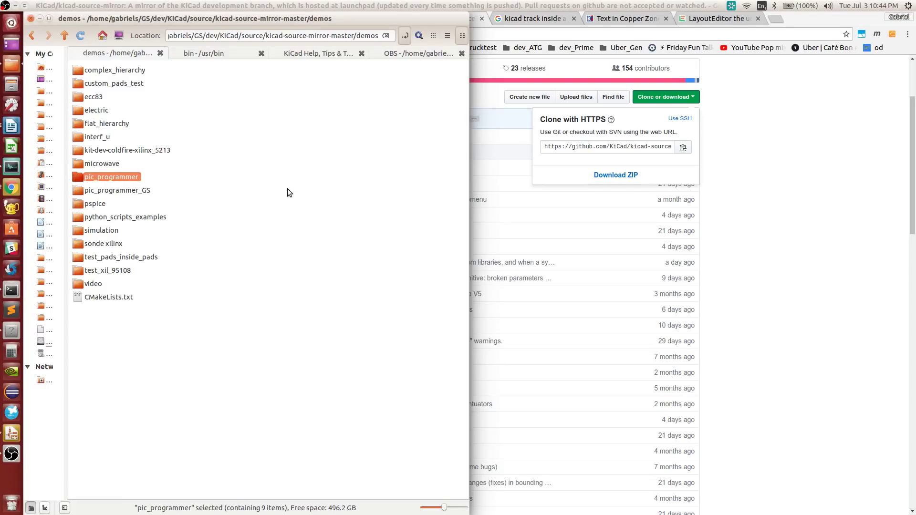
pyautogui.hotkey('ctrl', 'v')
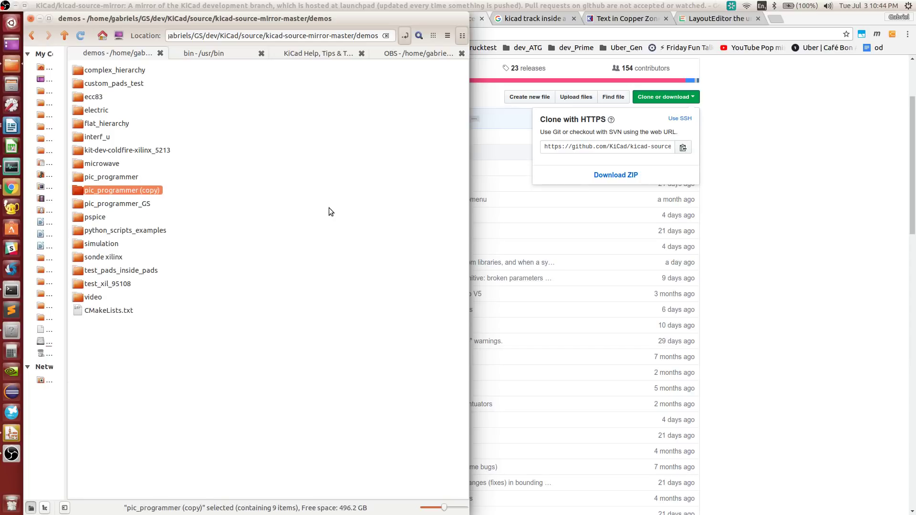
# Step: Rename the copied pic_programmer folder as pic_programmer_GS2
pyautogui.press('F2')
pyautogui.press('End')
pyautogui.press('BackSpace')
pyautogui.press('BackSpace')
pyautogui.press('BackSpace')
pyautogui.press('BackSpace')
pyautogui.press('BackSpace')
pyautogui.press('BackSpace')
pyautogui.press('BackSpace')
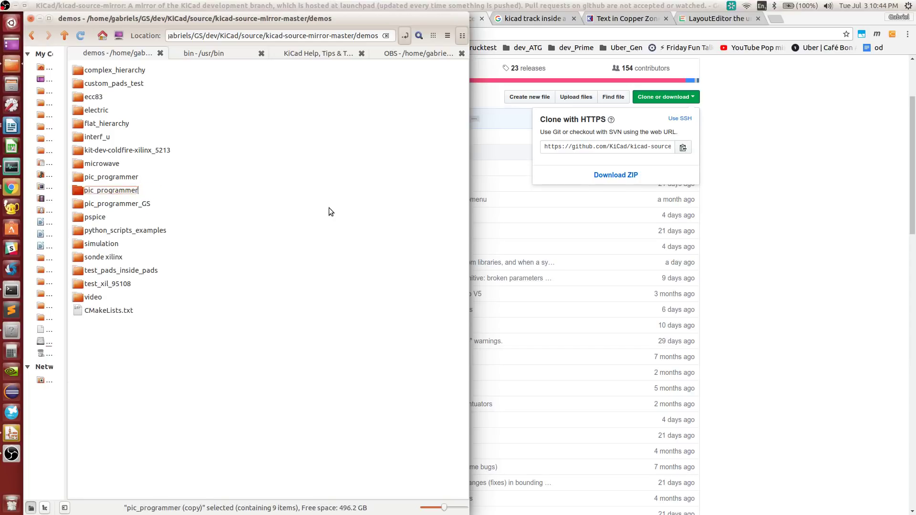
pyautogui.press('Return')
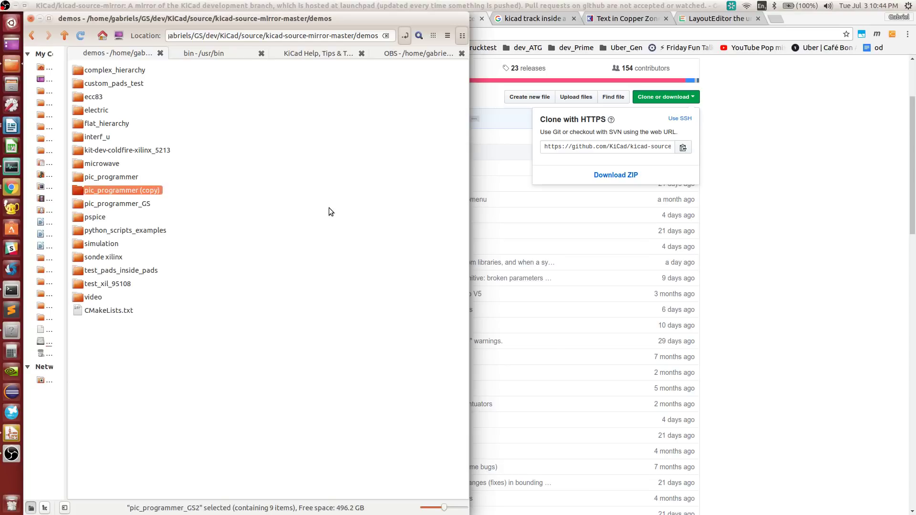
pyautogui.click(187, 215)
pyautogui.click(144, 200)
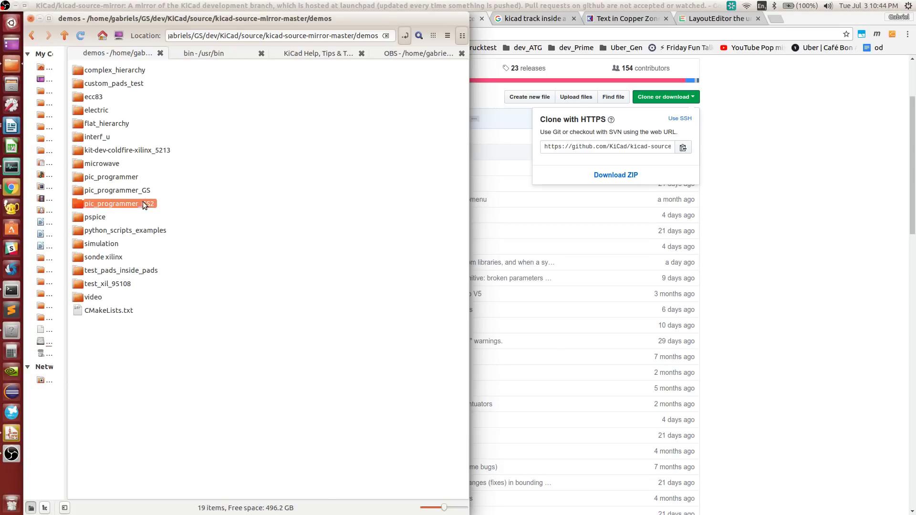
pyautogui.click(192, 244)
# Step: Switch to the KiCad project manager and open pic_programmer.pro from the KiCad/demos/pic_programmer_GS2 folder
pyautogui.click(21, 430)
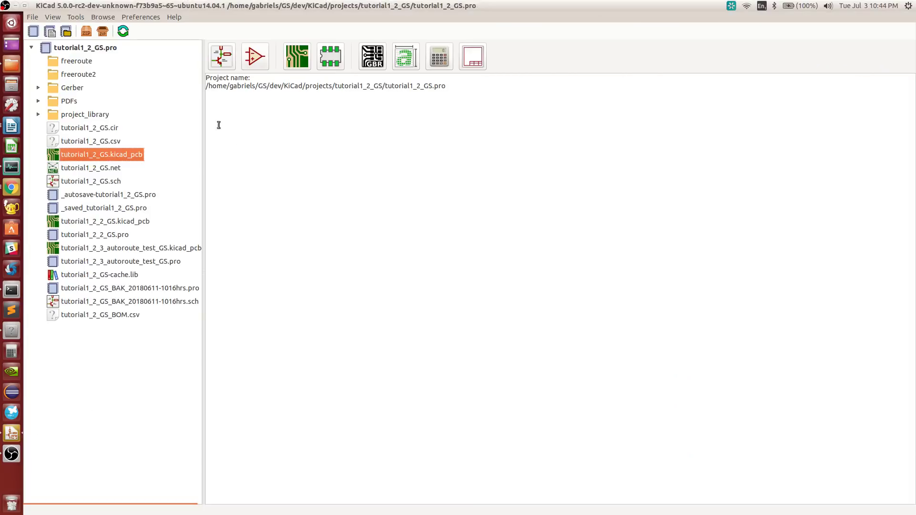
pyautogui.click(67, 32)
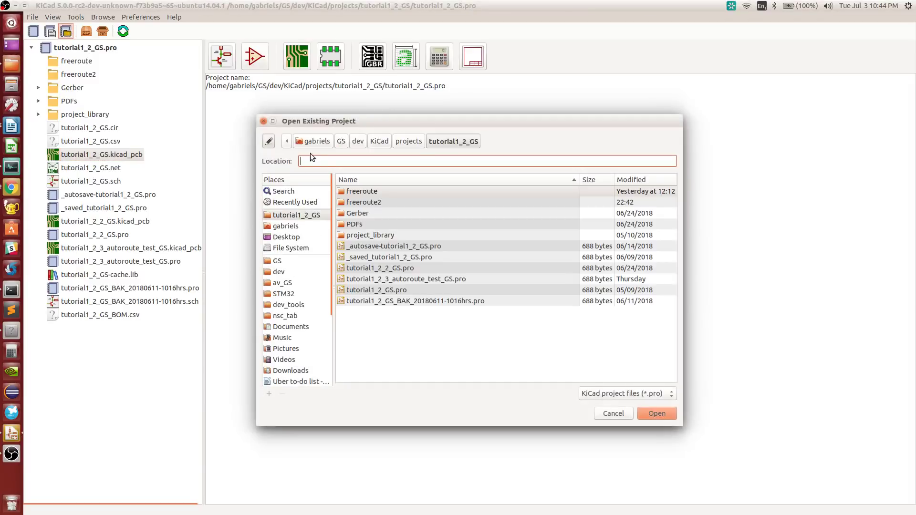
pyautogui.click(409, 142)
pyautogui.click(379, 141)
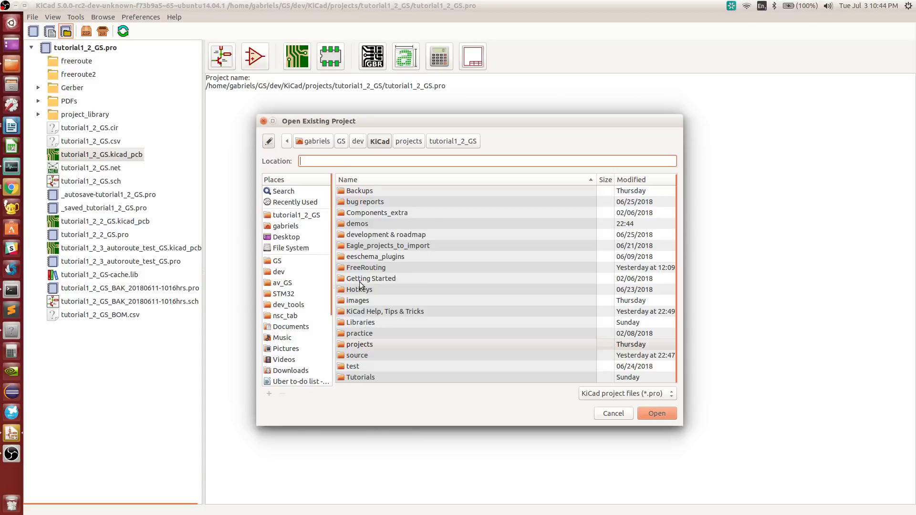
pyautogui.doubleClick(361, 224)
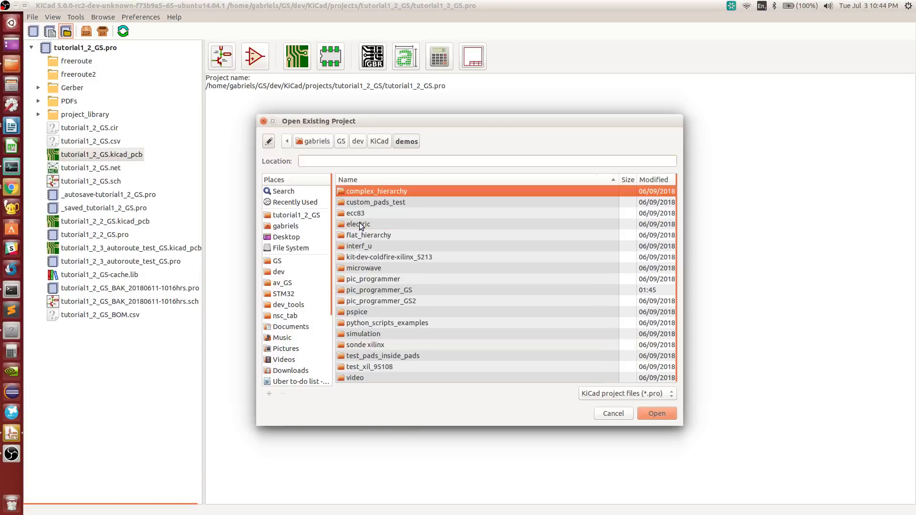
pyautogui.click(388, 302)
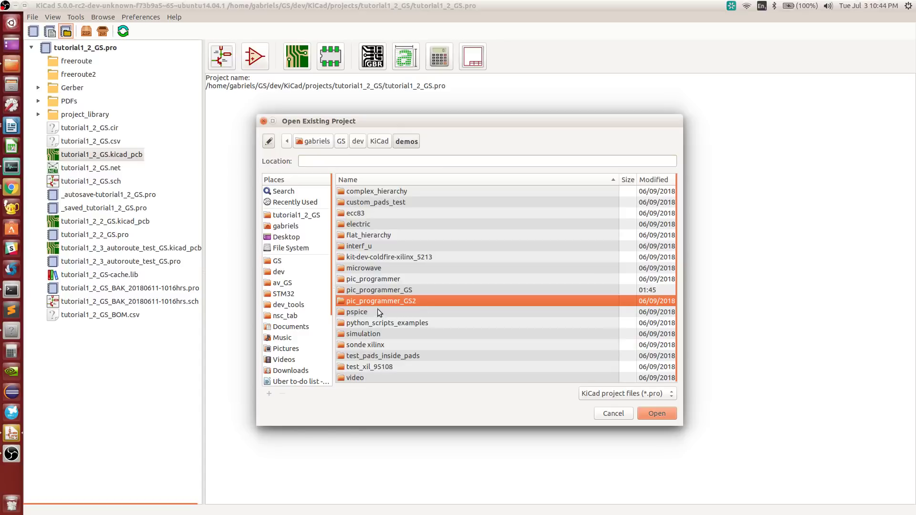
pyautogui.doubleClick(434, 303)
pyautogui.click(399, 203)
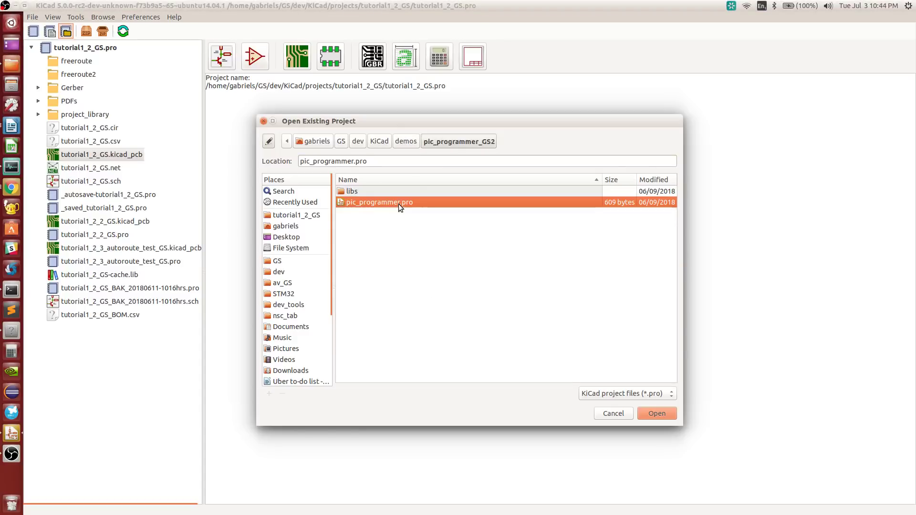
pyautogui.click(652, 422)
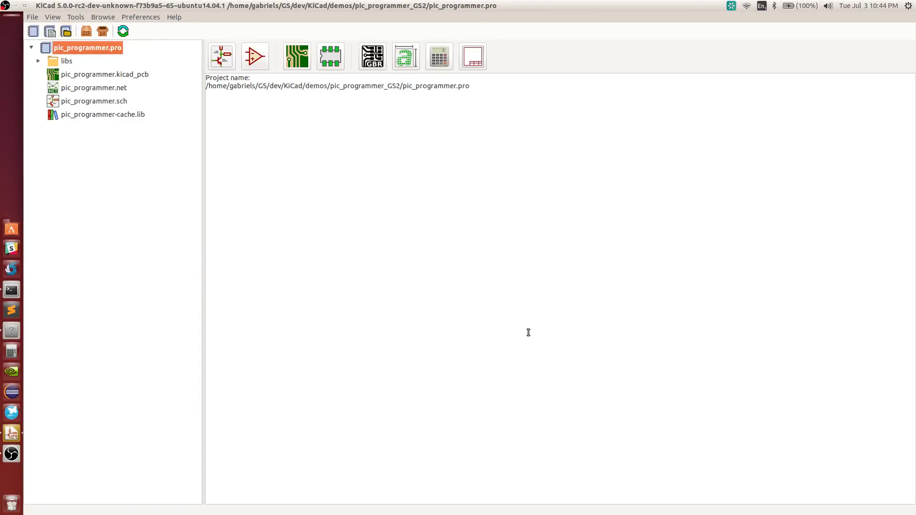
# Step: Open the pic_programmer.kicad_pcb board in Pcbnew and maximize its window to inspect the layout
pyautogui.doubleClick(129, 76)
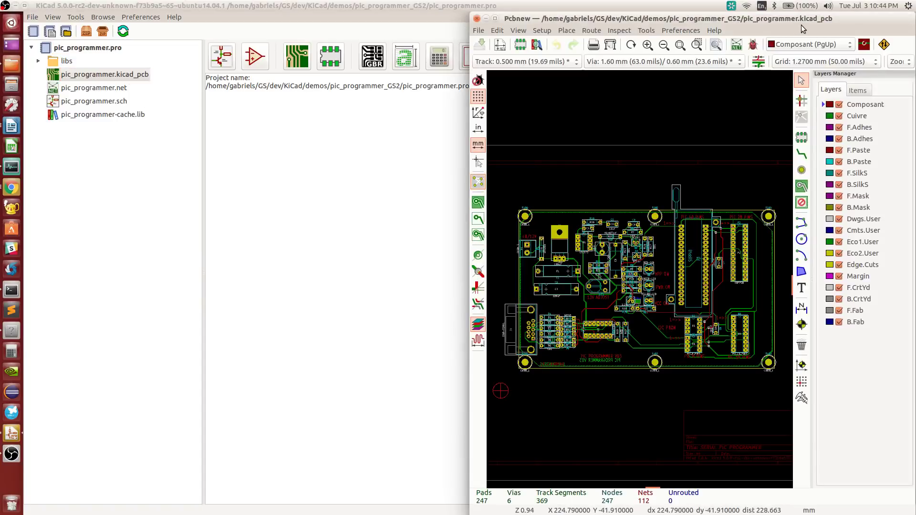
pyautogui.doubleClick(804, 18)
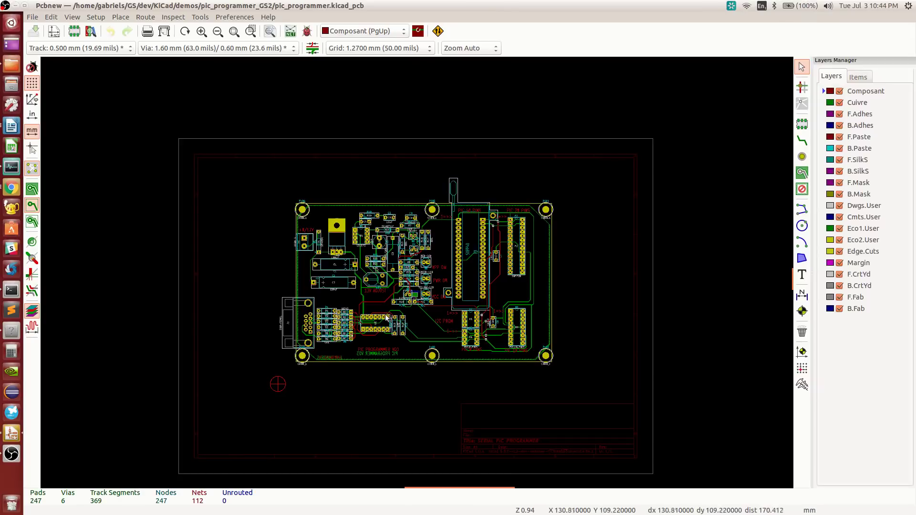
pyautogui.scroll(3, 386, 317)
pyautogui.scroll(-2, 416, 272)
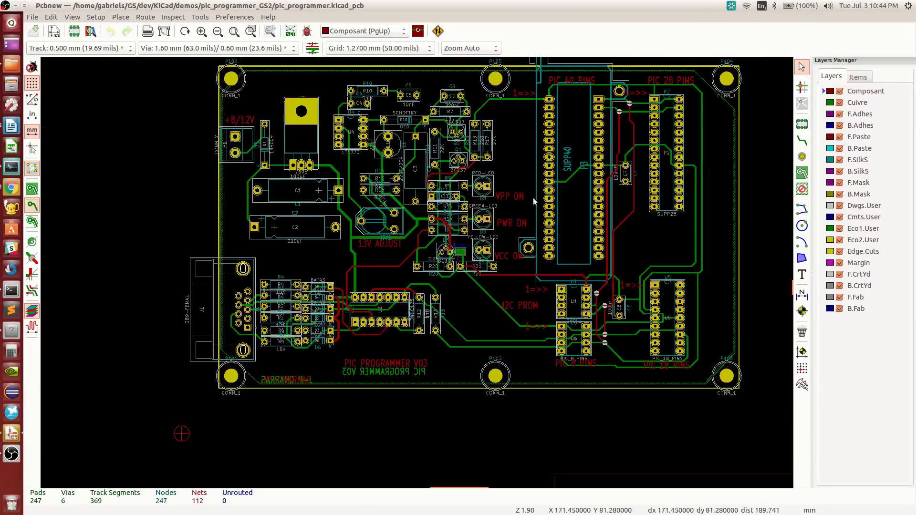
pyautogui.moveTo(529, 196); pyautogui.dragTo(497, 233, button='middle')
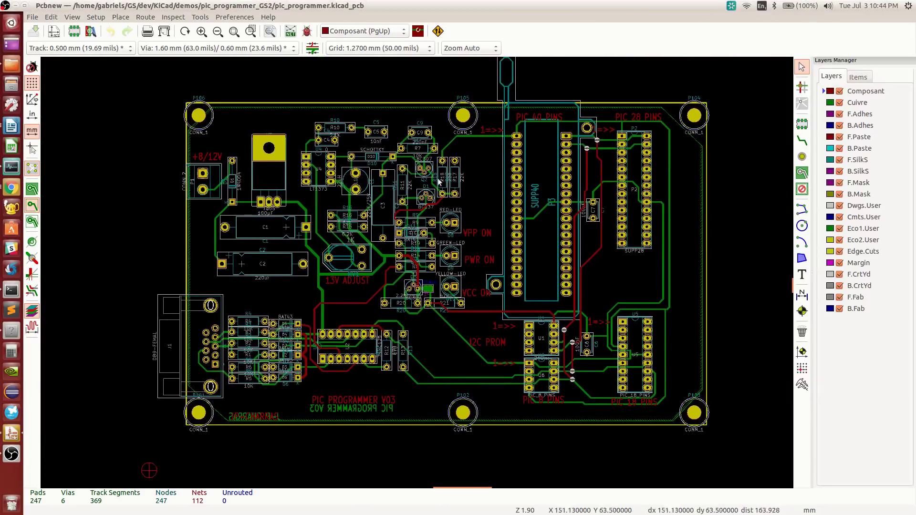
# Step: Globally delete the unlocked tracks, automatically routed tracks and vias on all layers of the board
pyautogui.click(51, 16)
pyautogui.click(71, 165)
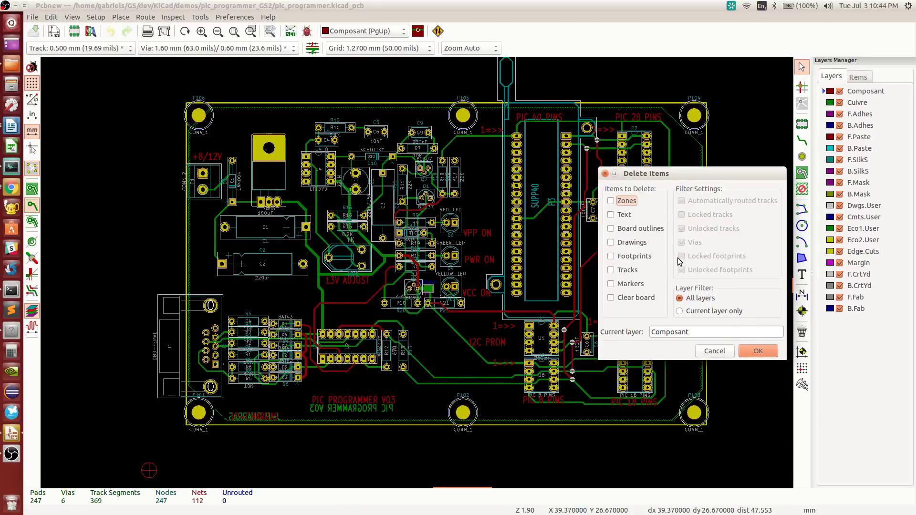
pyautogui.click(624, 271)
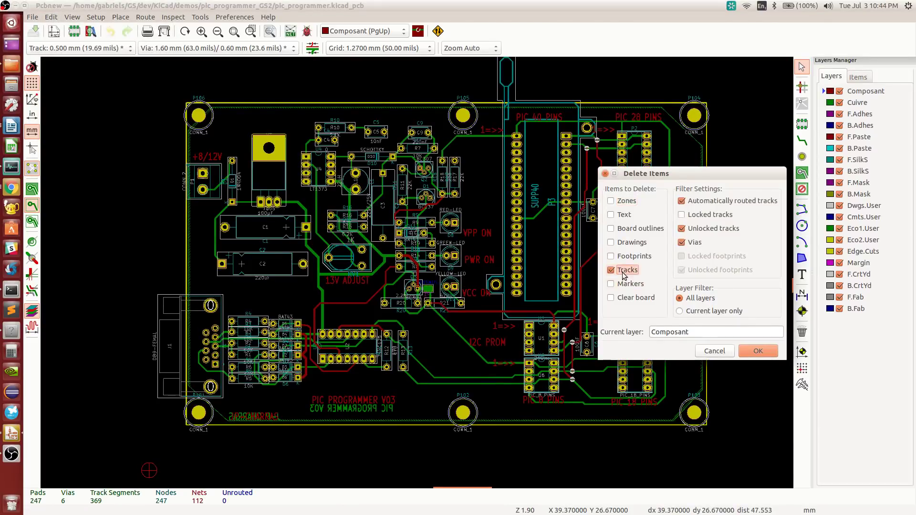
pyautogui.click(747, 352)
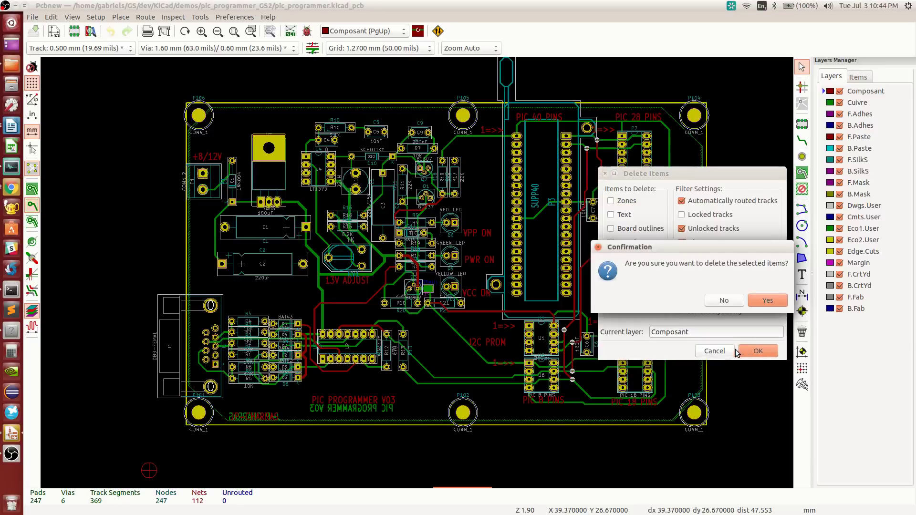
pyautogui.click(758, 301)
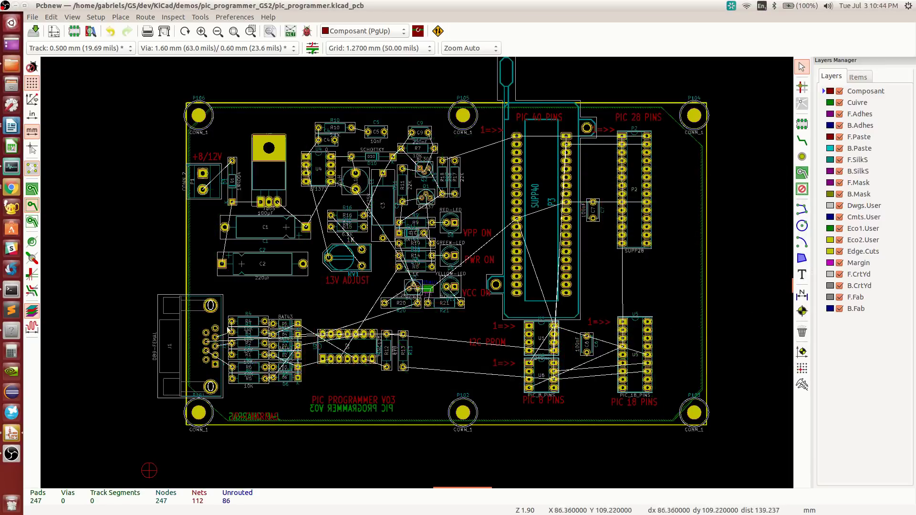
# Step: Export the board as pic_programmer.dsn into a new freerouter folder inside pic_programmer_GS2 and launch FreeRoute
pyautogui.click(437, 31)
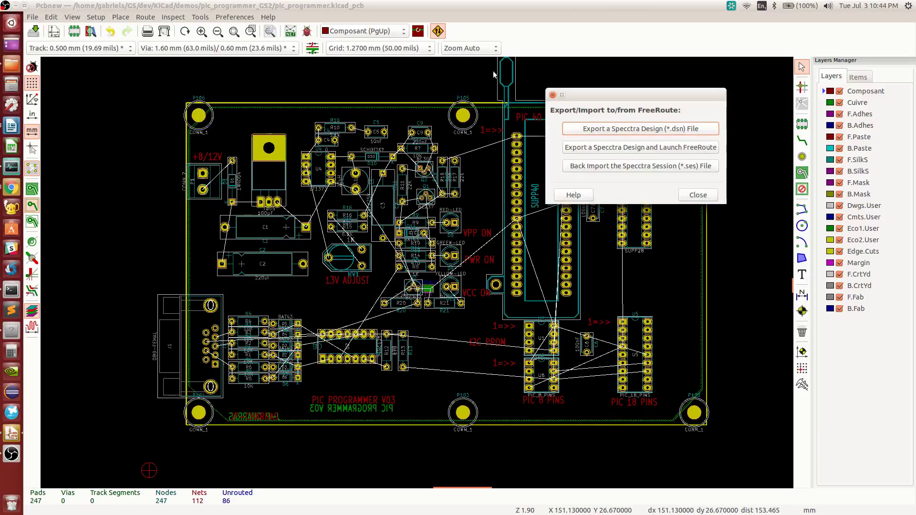
pyautogui.click(645, 149)
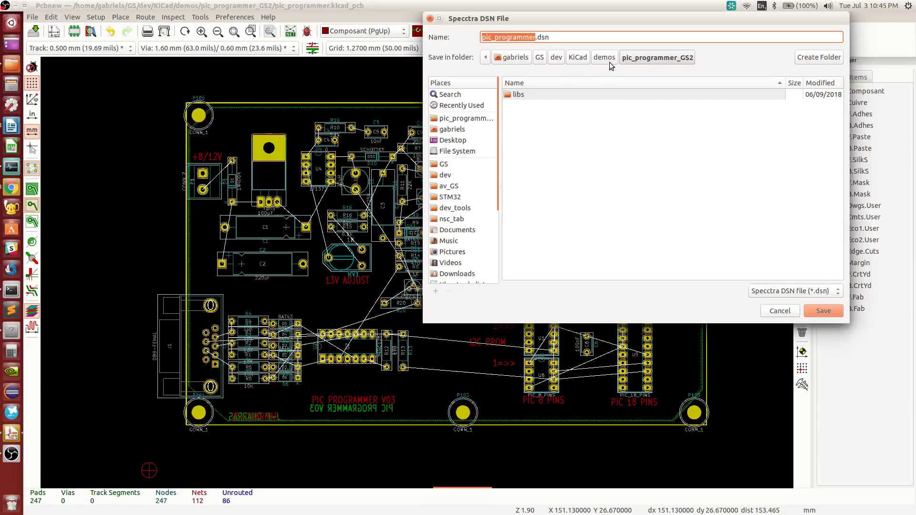
pyautogui.click(836, 59)
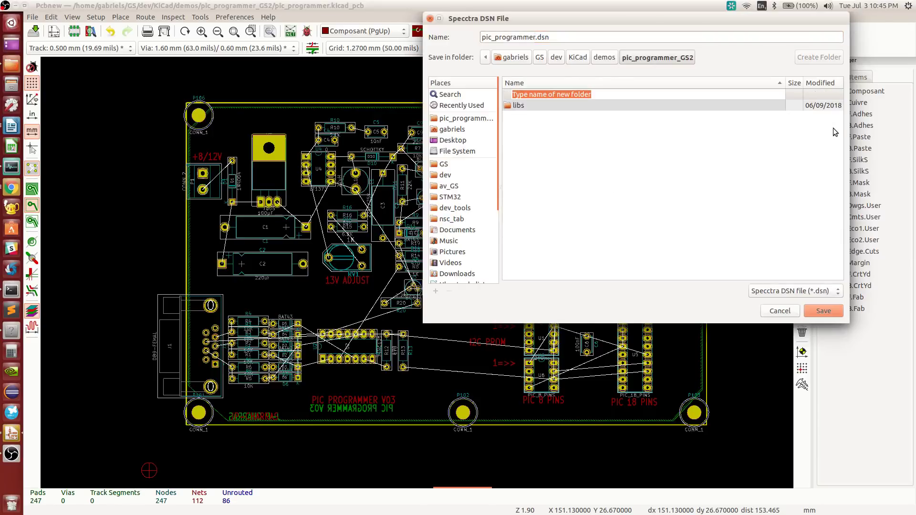
pyautogui.write('freerouter')
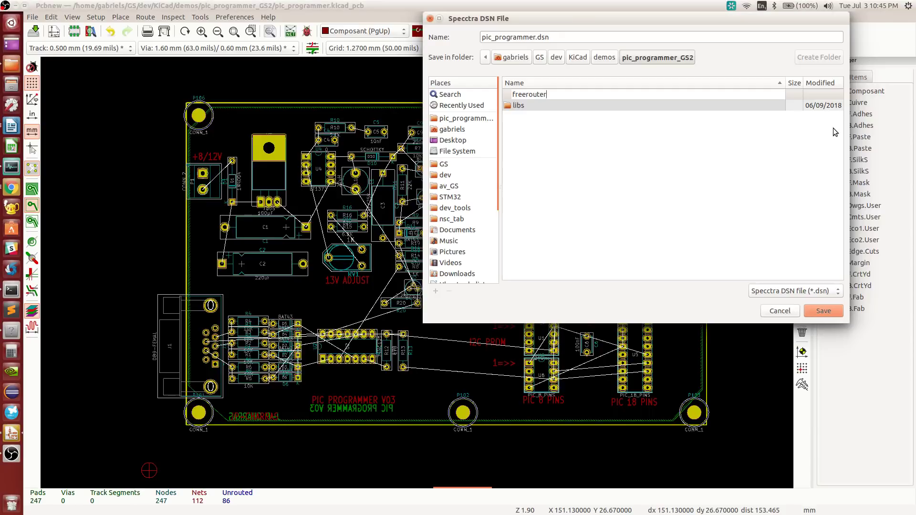
pyautogui.press('Return')
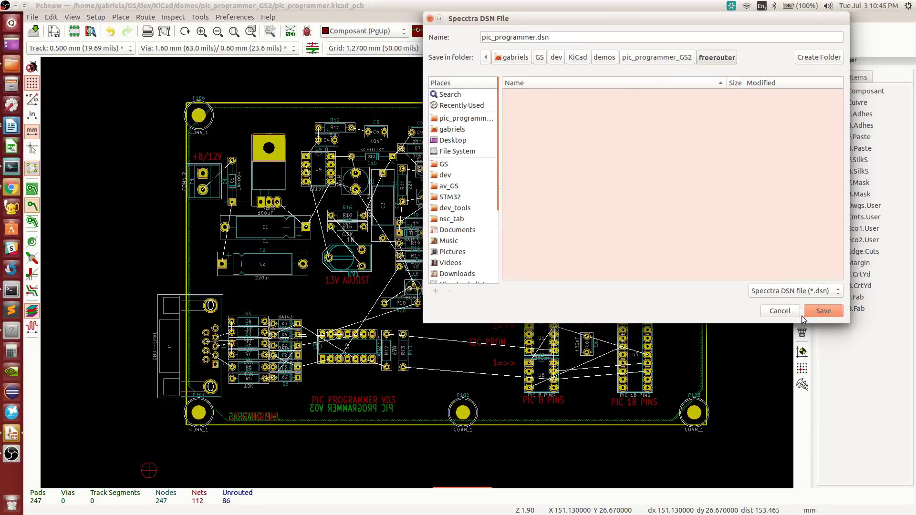
pyautogui.click(830, 314)
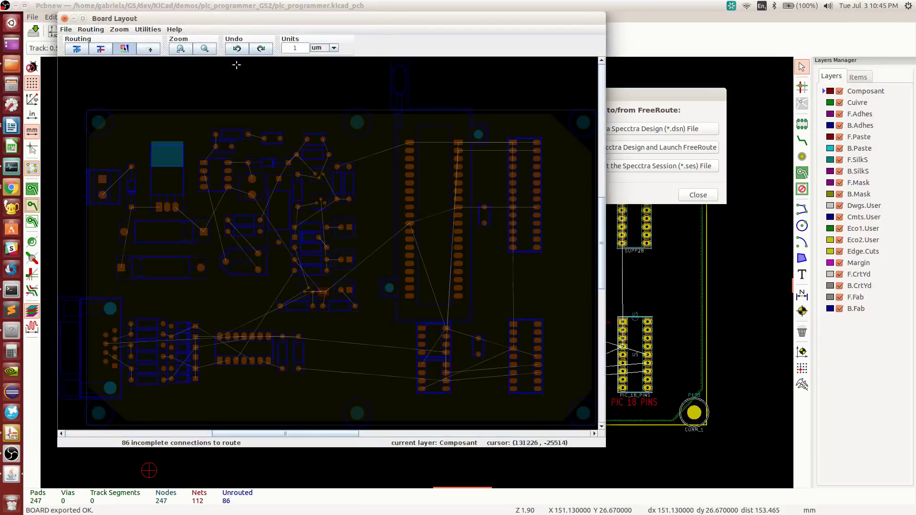
# Step: Start autorouting the pic_programmer board and save the design while the batch autorouter is running
pyautogui.click(90, 29)
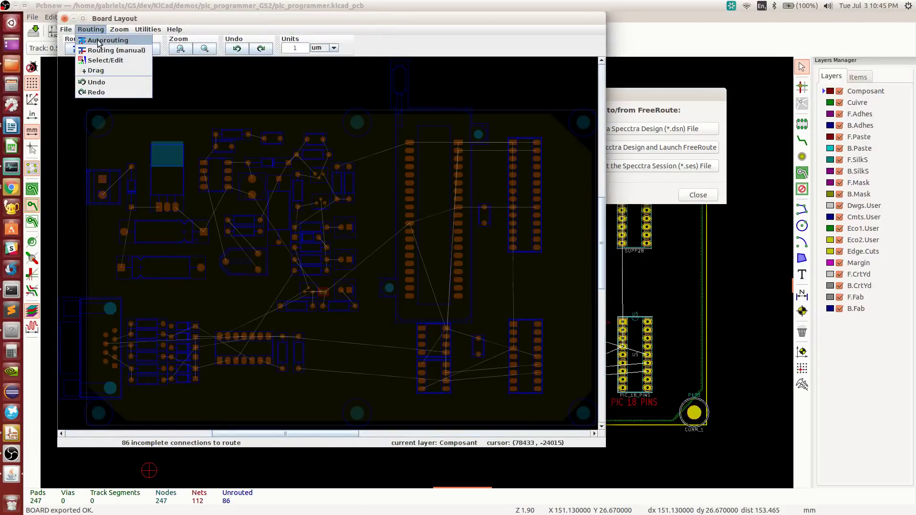
pyautogui.click(99, 42)
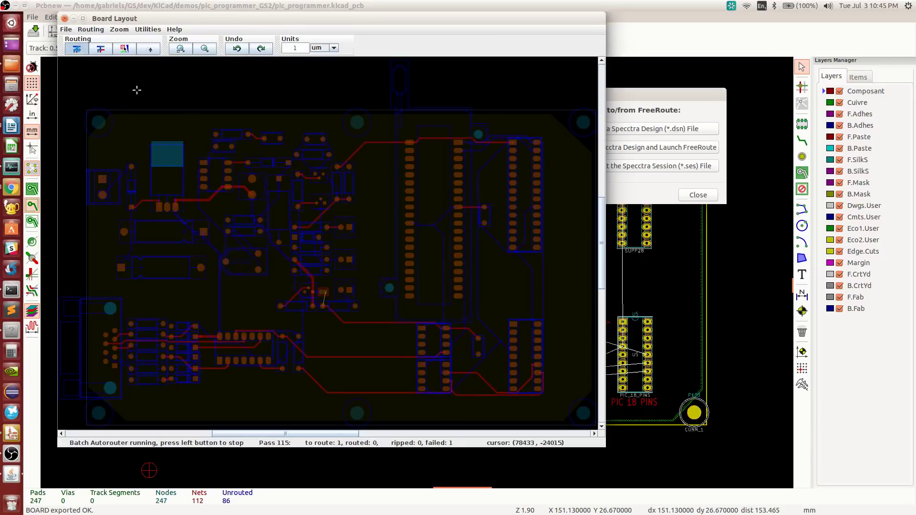
pyautogui.click(66, 29)
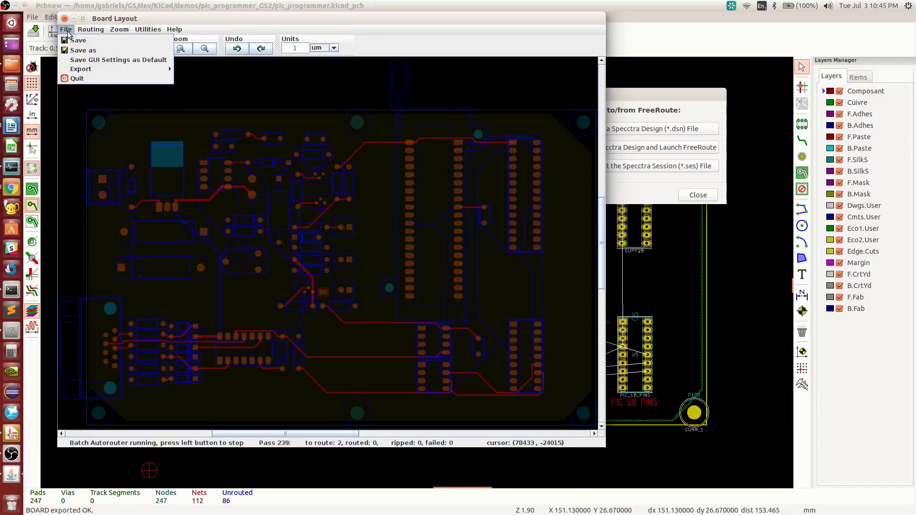
pyautogui.click(67, 30)
pyautogui.click(66, 29)
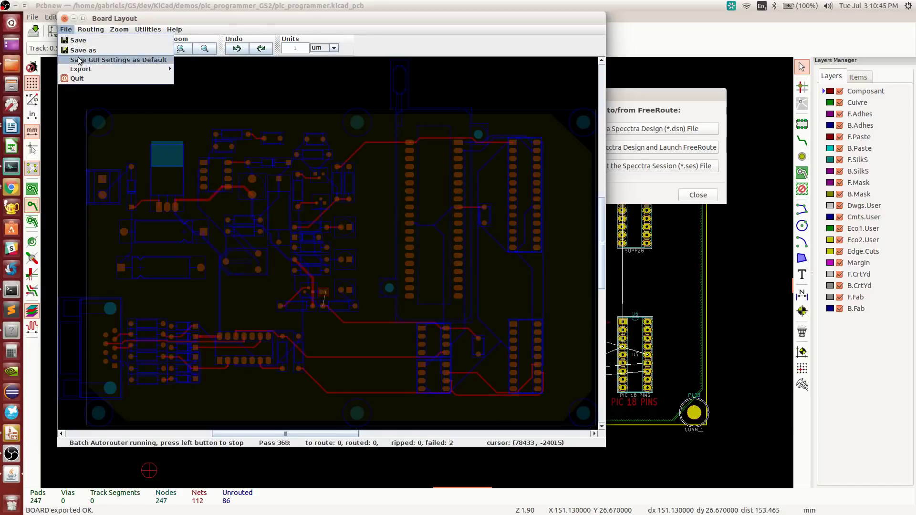
pyautogui.moveTo(86, 70)
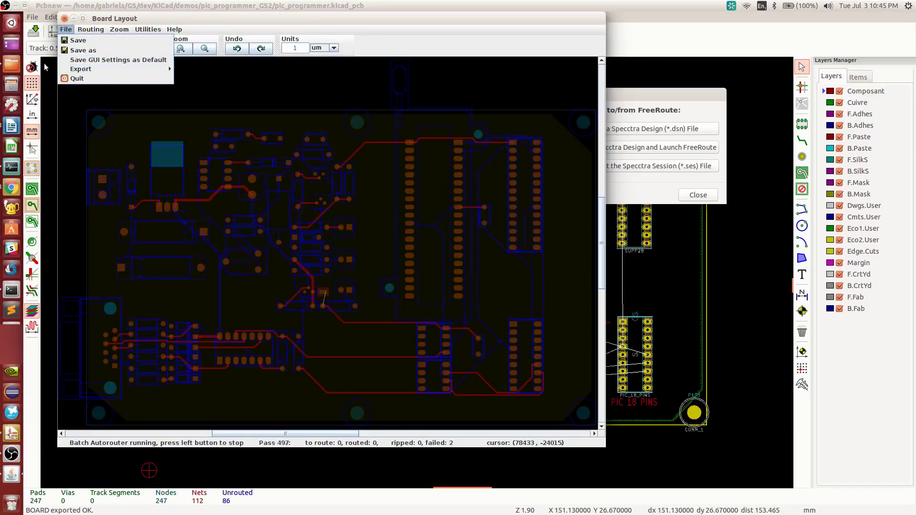
# Step: Open the pic_programmer_GS2/freerouter folder in the file manager beside the board layout and check the design files in it
pyautogui.click(12, 64)
pyautogui.click(12, 64)
pyautogui.moveTo(353, 19); pyautogui.dragTo(914, 66)
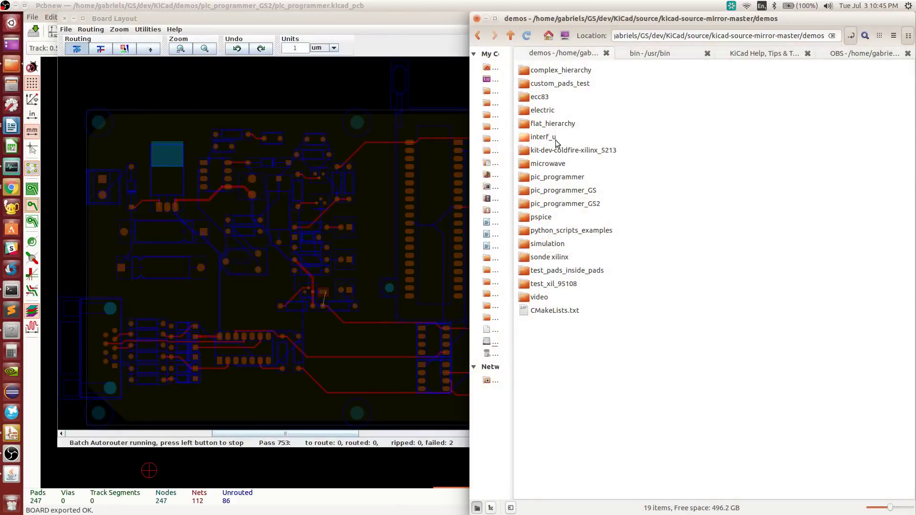
pyautogui.doubleClick(570, 203)
pyautogui.doubleClick(553, 70)
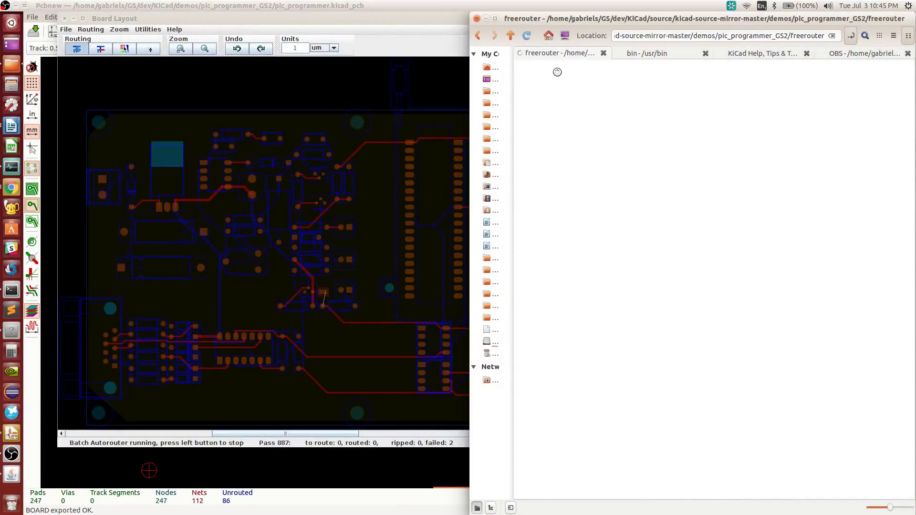
pyautogui.click(591, 72)
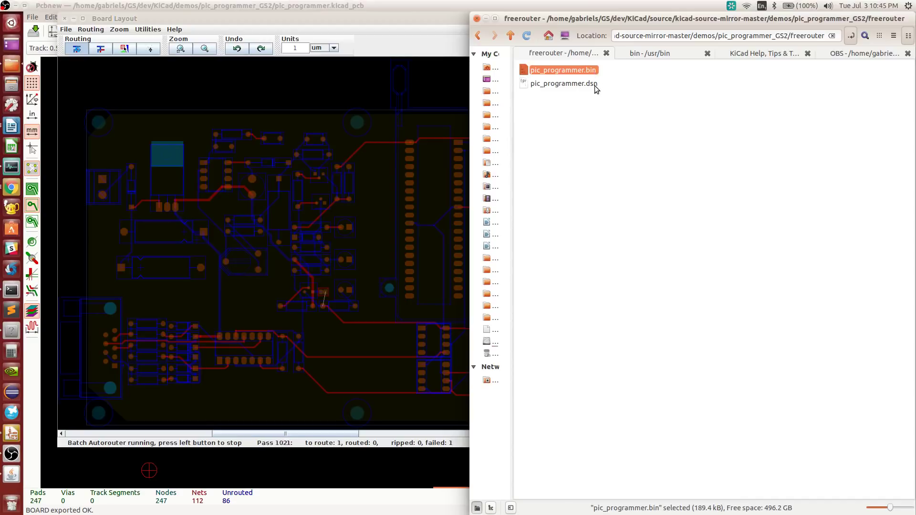
pyautogui.click(586, 84)
pyautogui.moveTo(226, 18); pyautogui.dragTo(1, 43)
# Step: Export the Specctra session file while the autorouter is still running, check pic_programmer.ses in the folder, and quit FreeRoute
pyautogui.click(31, 29)
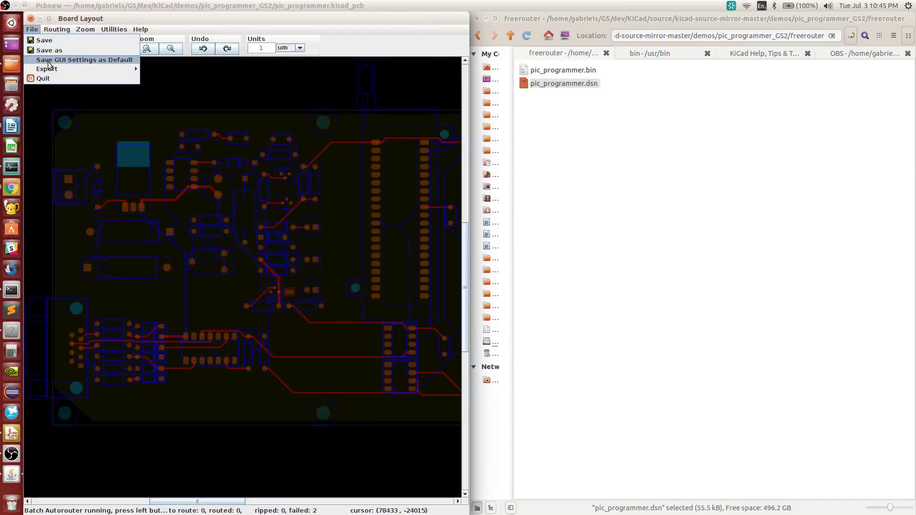
pyautogui.moveTo(51, 69)
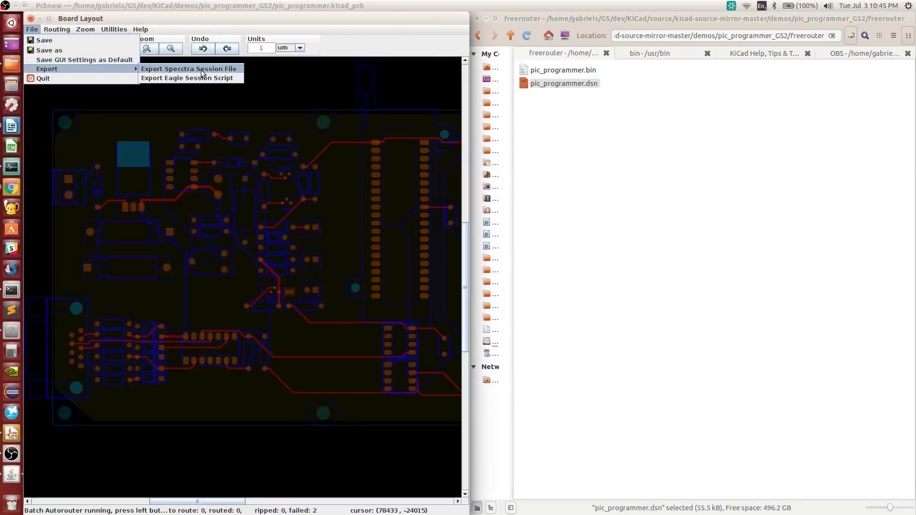
pyautogui.click(188, 70)
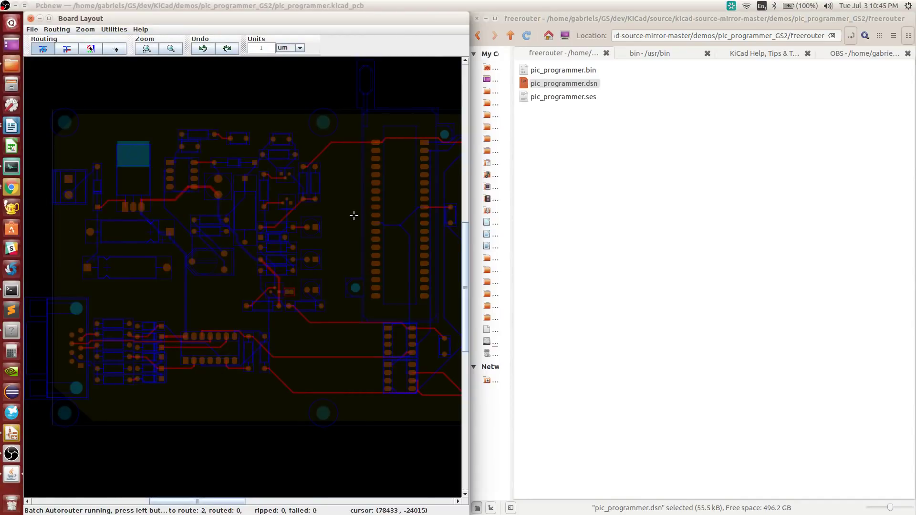
pyautogui.click(586, 99)
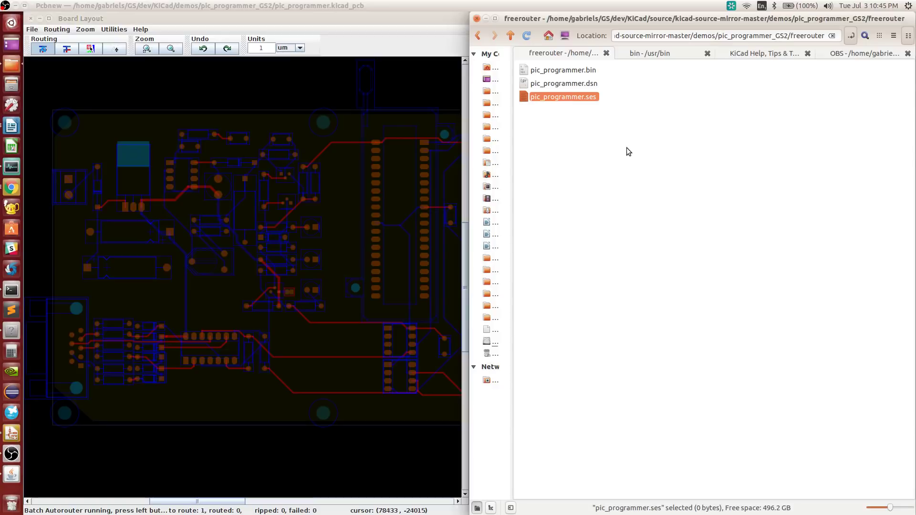
pyautogui.click(32, 29)
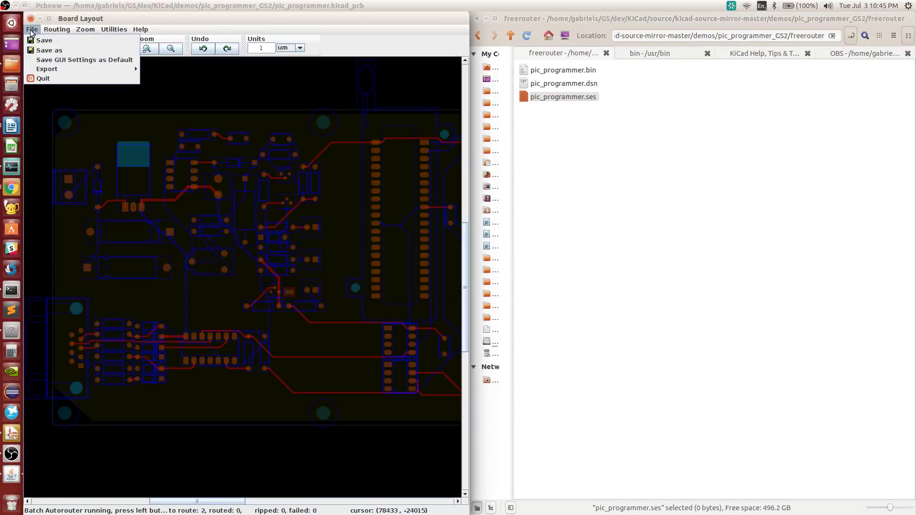
pyautogui.click(43, 79)
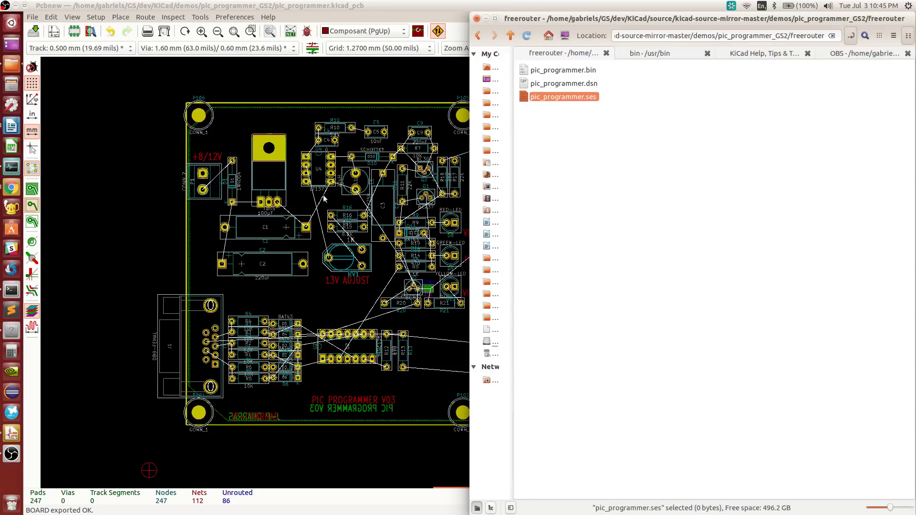
# Step: Return to Pcbnew and try to back import the Specctra session file from the freerouter folder
pyautogui.click(417, 12)
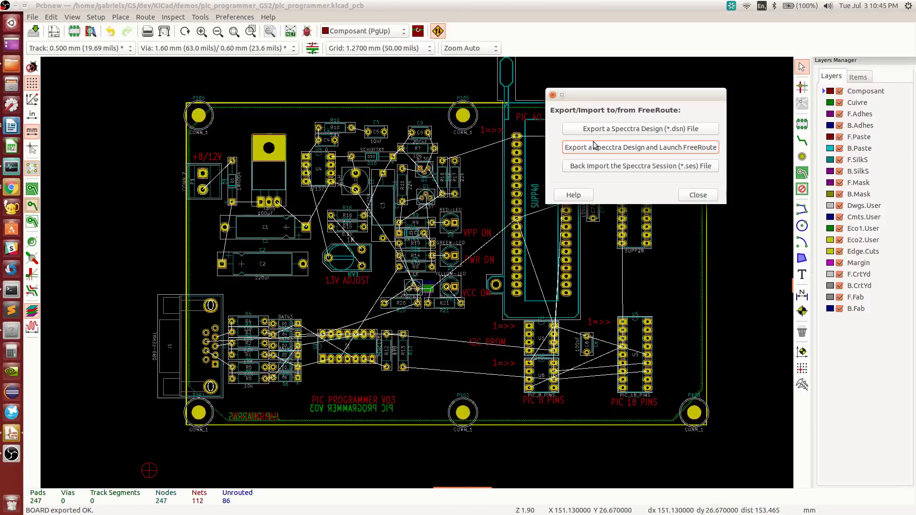
pyautogui.click(616, 167)
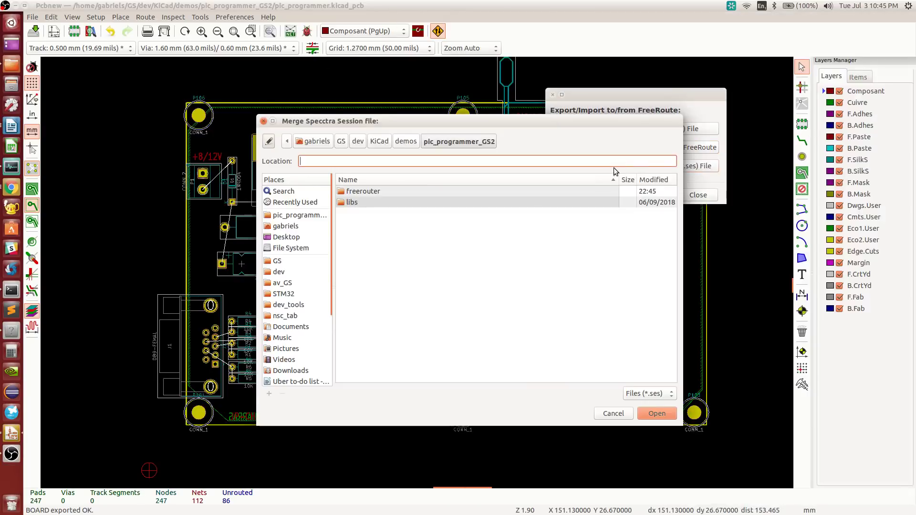
pyautogui.doubleClick(362, 191)
pyautogui.doubleClick(370, 191)
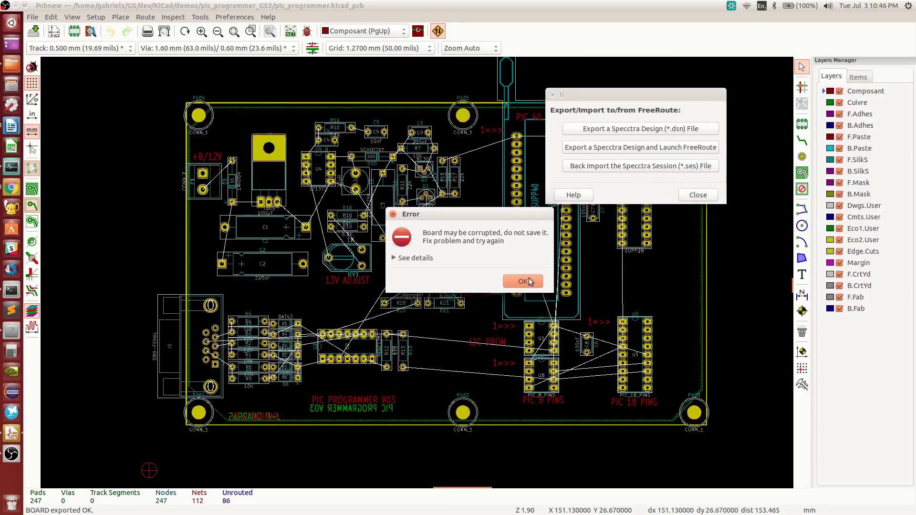
pyautogui.click(529, 281)
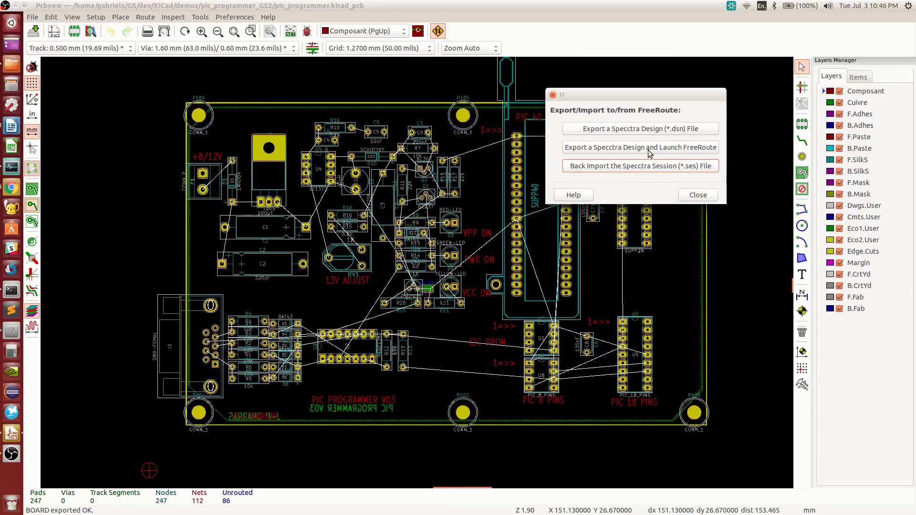
# Step: Delete the old pic_programmer .bin, .dsn and .ses files from the freerouter folder and export the board there as pic_programmer.dsn, launching FreeRoute
pyautogui.click(634, 129)
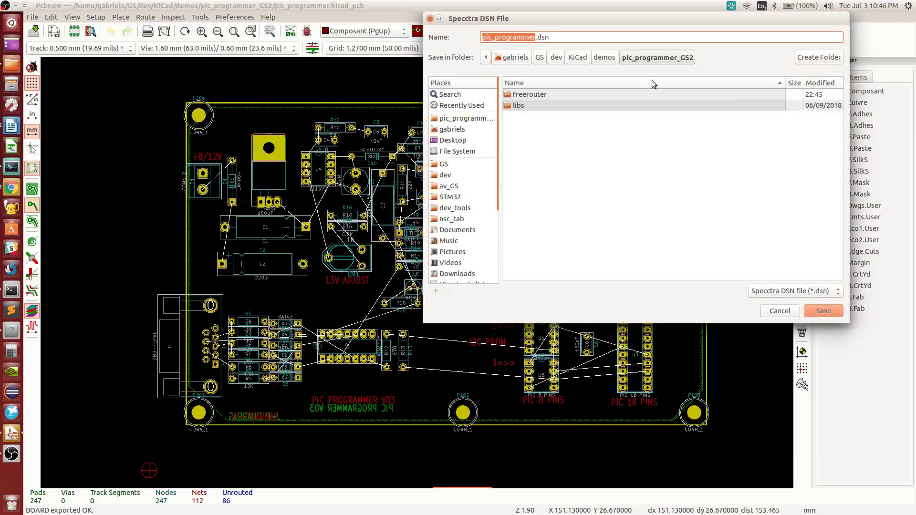
pyautogui.doubleClick(531, 95)
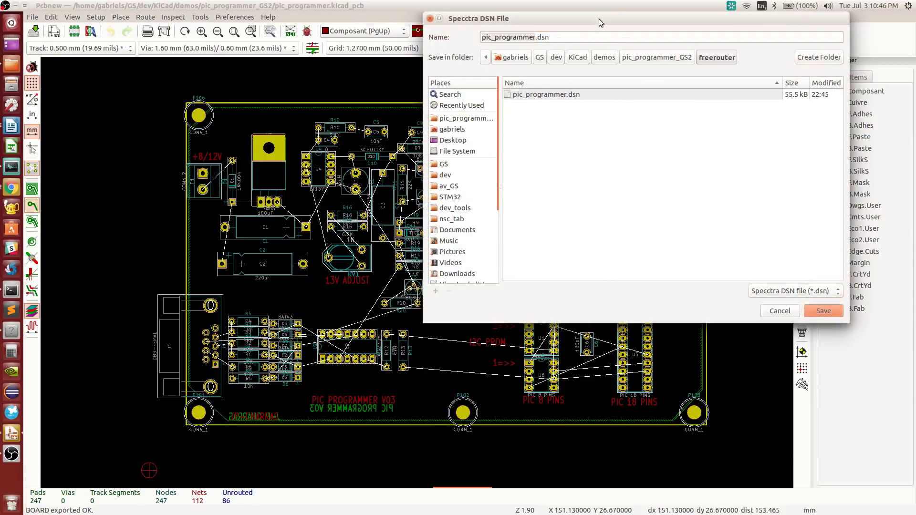
pyautogui.moveTo(625, 20); pyautogui.dragTo(662, 120)
pyautogui.click(599, 194)
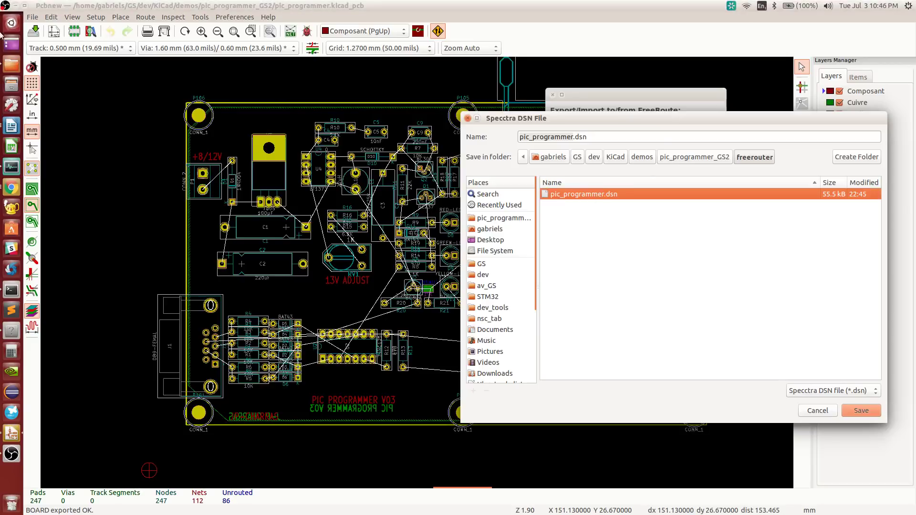
pyautogui.click(11, 64)
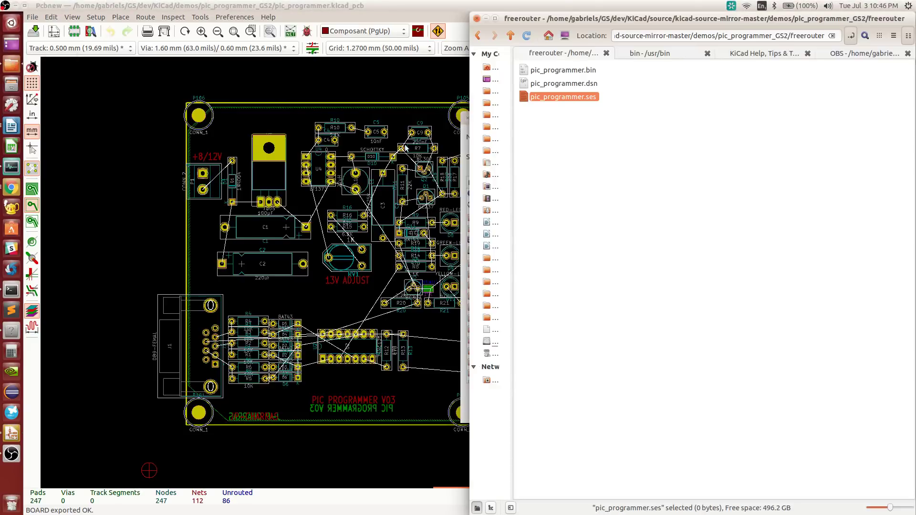
pyautogui.click(586, 84)
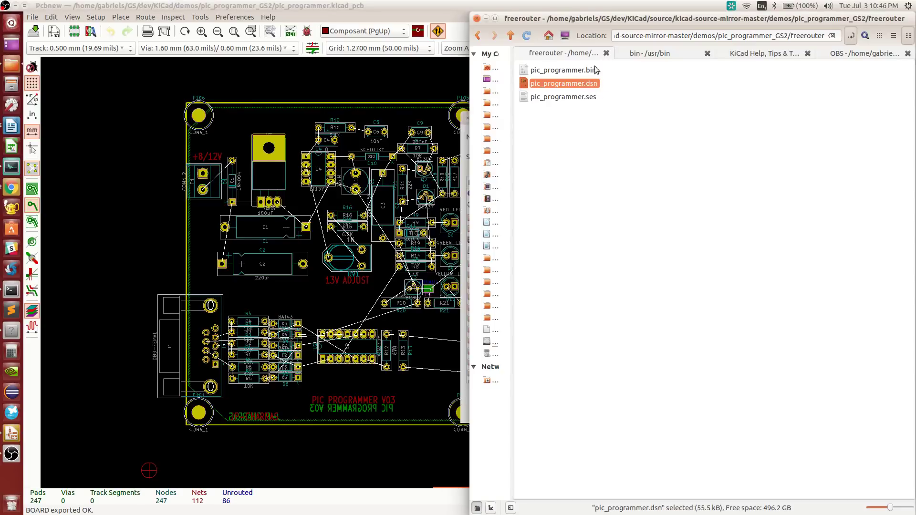
pyautogui.moveTo(630, 145); pyautogui.dragTo(581, 73)
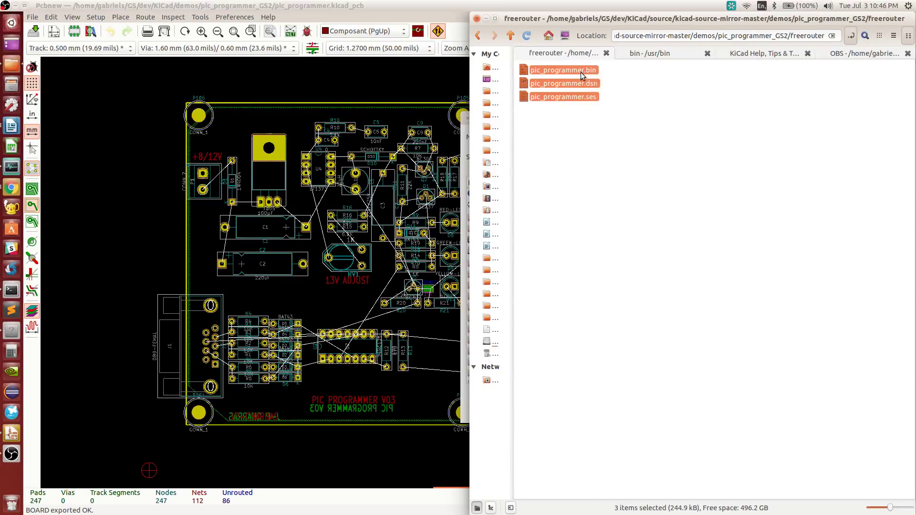
pyautogui.press('Delete')
pyautogui.click(485, 21)
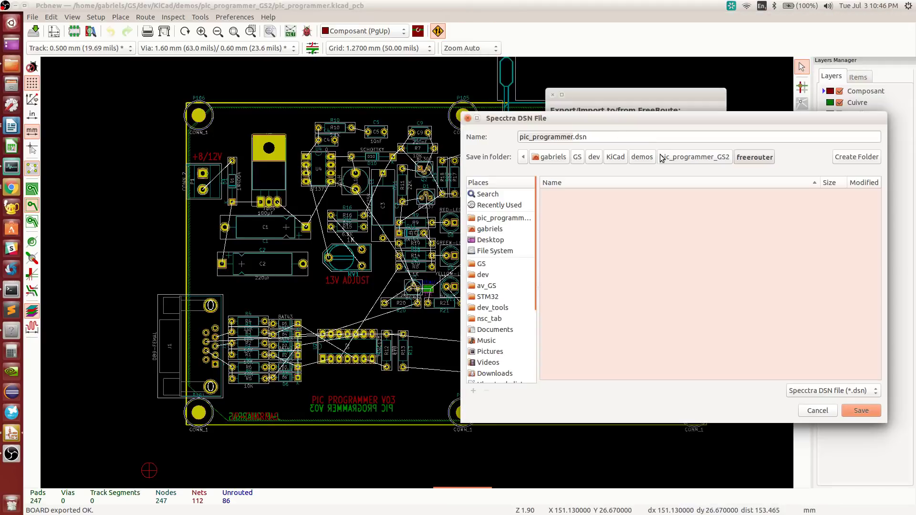
pyautogui.click(861, 410)
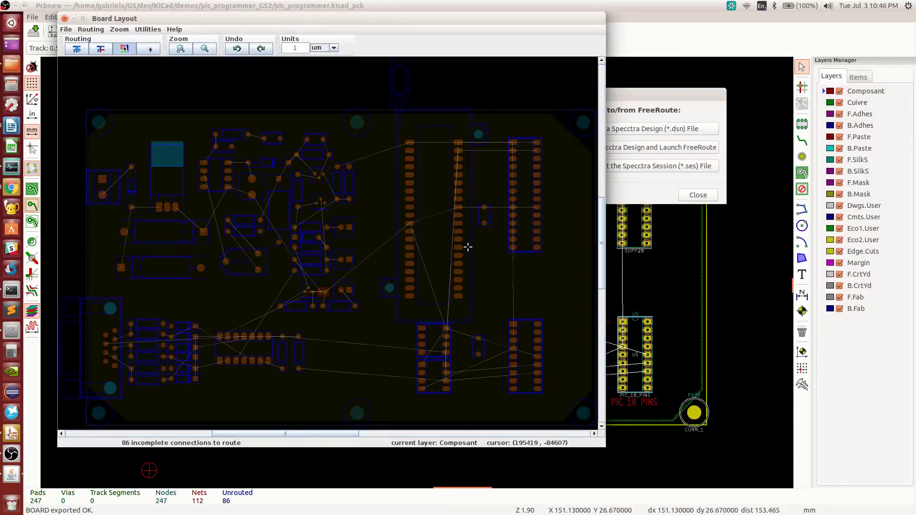
# Step: Autoroute the board, stop the batch autorouter, and leave no trace selected
pyautogui.click(90, 29)
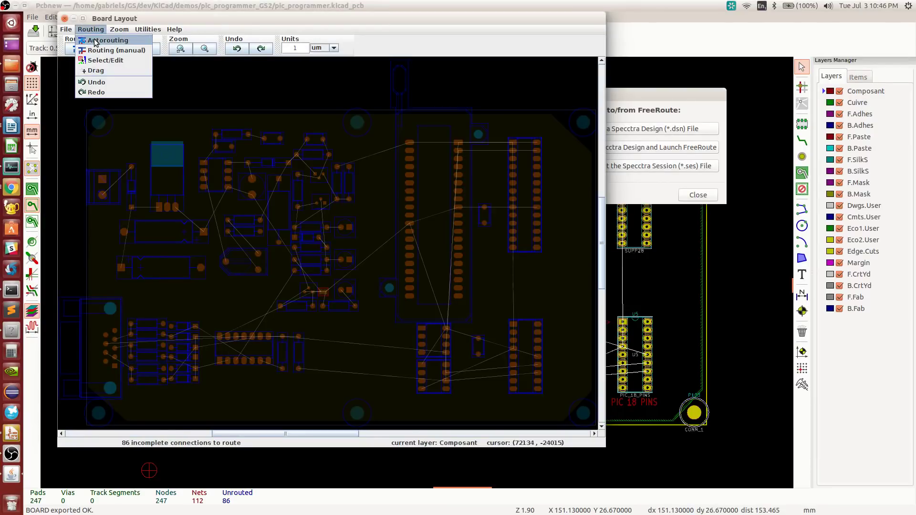
pyautogui.click(94, 42)
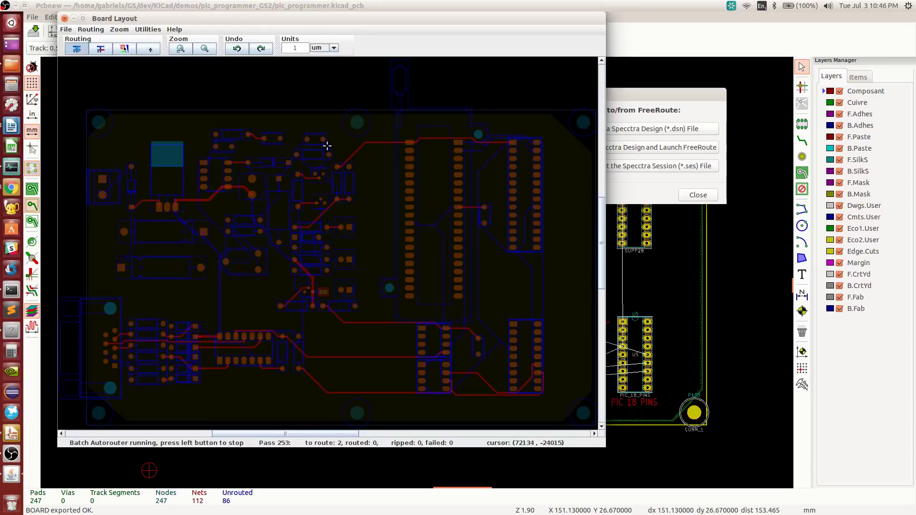
pyautogui.click(356, 153)
pyautogui.click(355, 151)
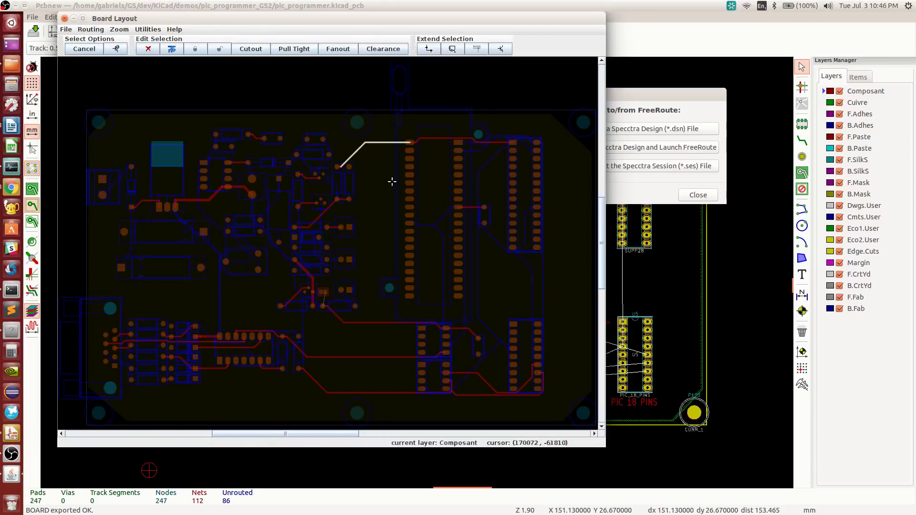
pyautogui.click(378, 178)
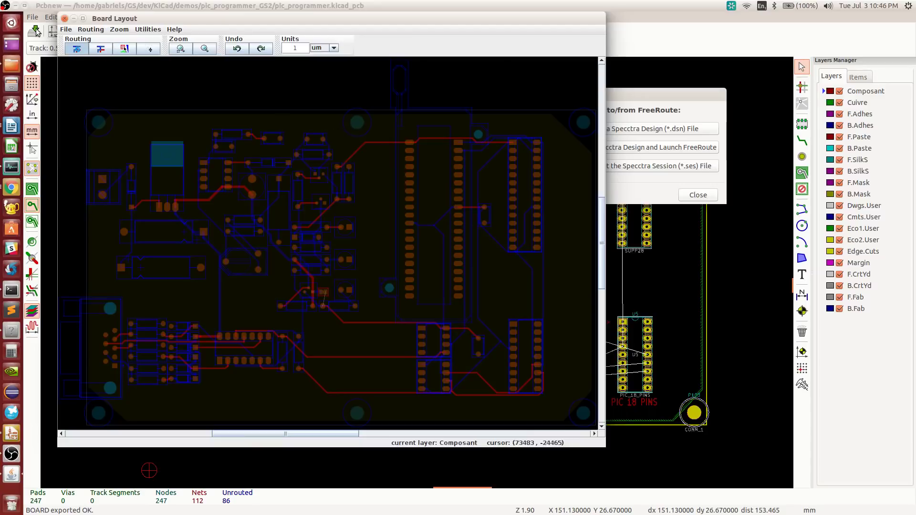
# Step: Save the routed design and export the Specctra session file together with its rules, checking for pic_programmer.ses in the freerouter folder
pyautogui.click(68, 30)
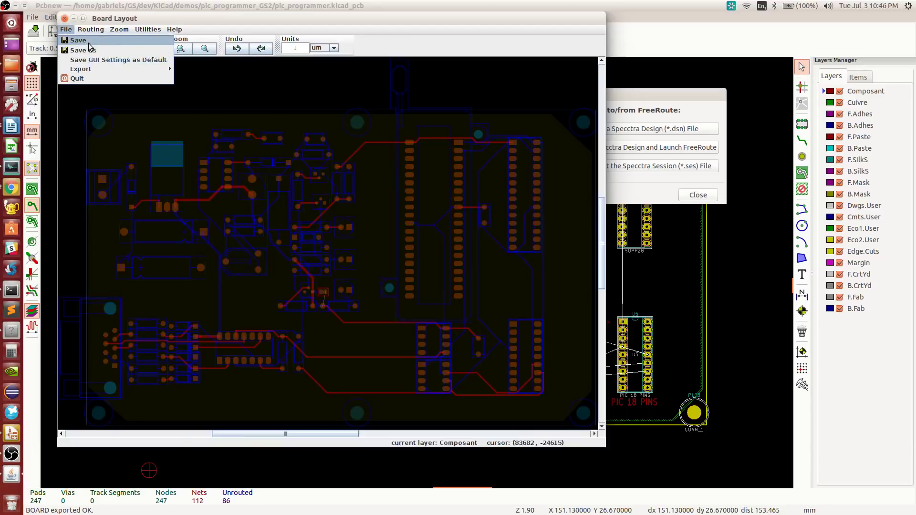
pyautogui.click(76, 40)
pyautogui.click(66, 29)
pyautogui.moveTo(76, 72)
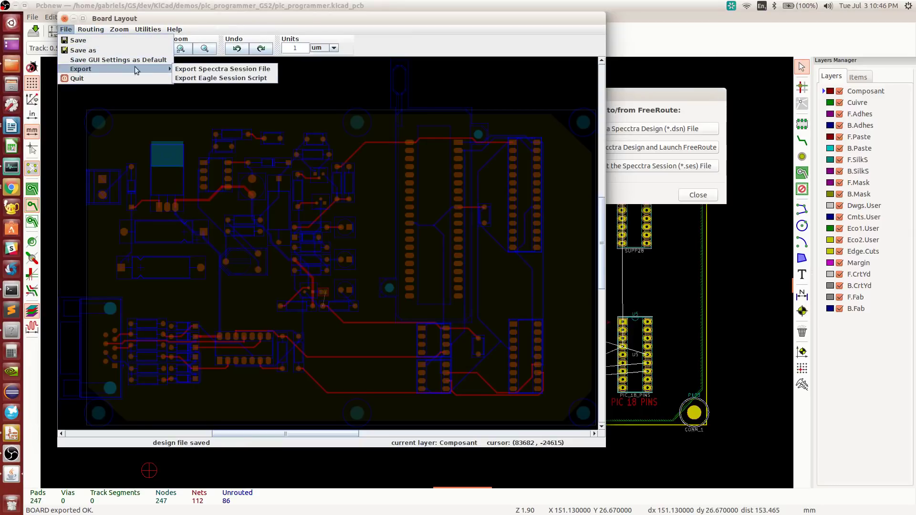
pyautogui.click(223, 70)
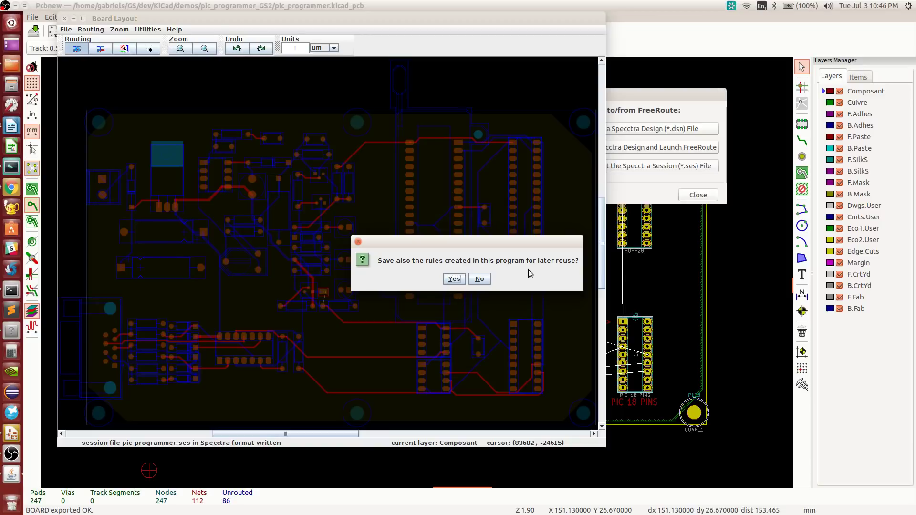
pyautogui.click(454, 279)
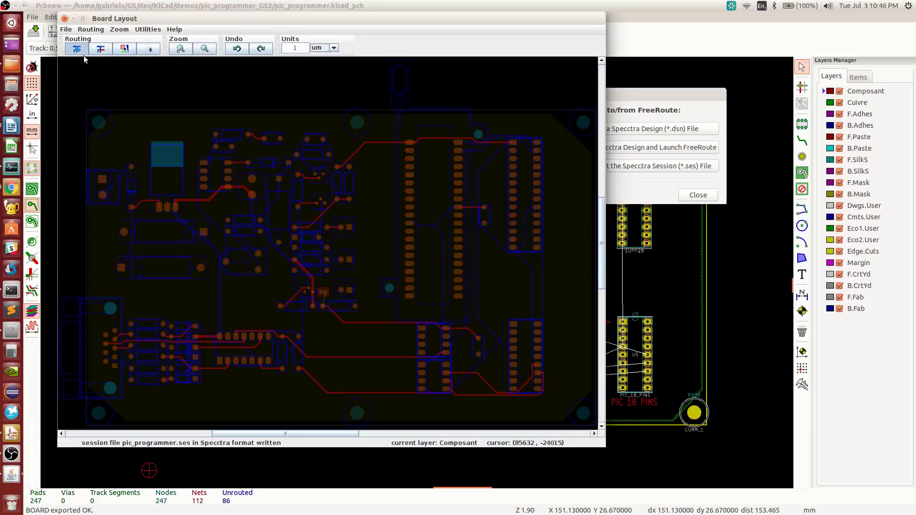
pyautogui.click(11, 65)
pyautogui.click(587, 111)
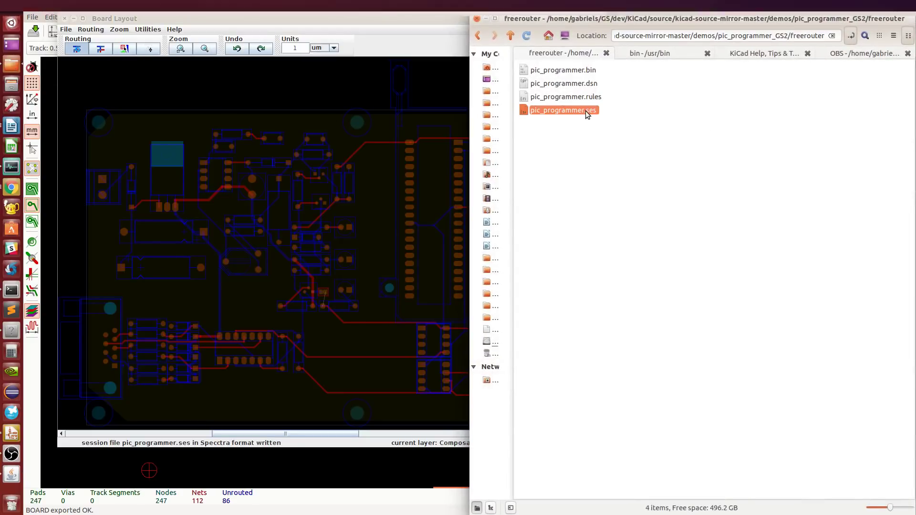
# Step: Check pic_programmer.rules in the freerouter folder and close the FreeRouting board layout window
pyautogui.click(596, 98)
pyautogui.click(328, 33)
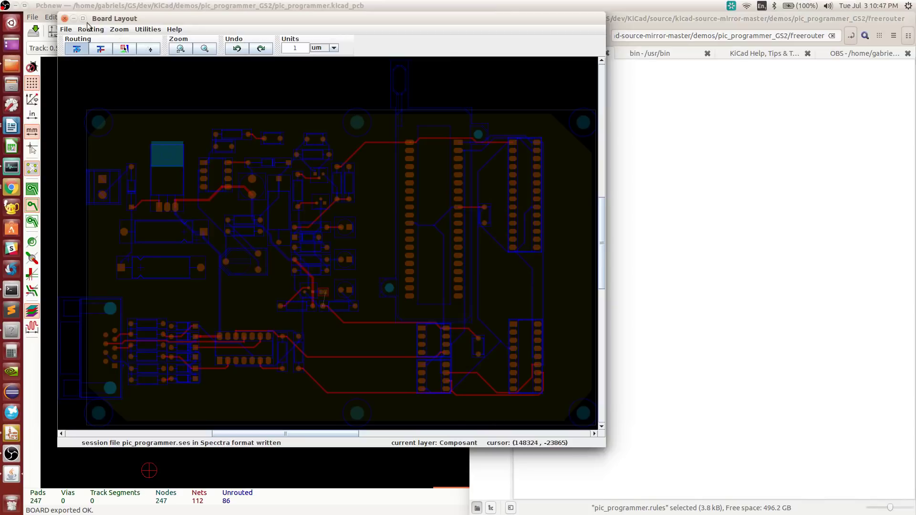
pyautogui.click(64, 18)
pyautogui.click(453, 279)
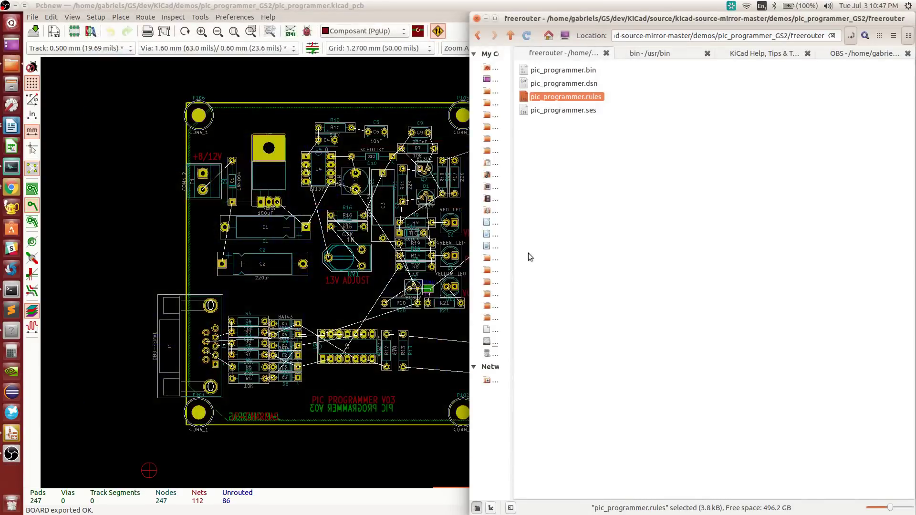
# Step: Switch back to Pcbnew and back import the Specctra session file from the freerouter folder
pyautogui.click(400, 13)
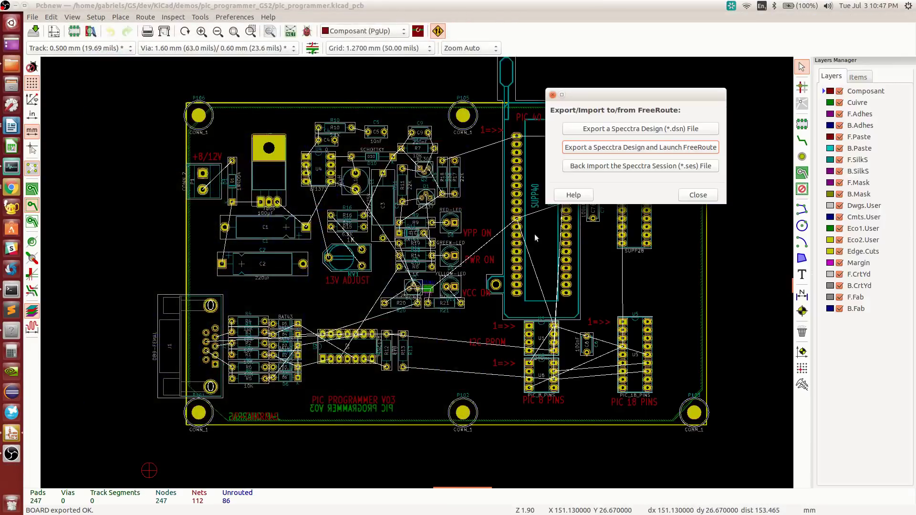
pyautogui.click(682, 165)
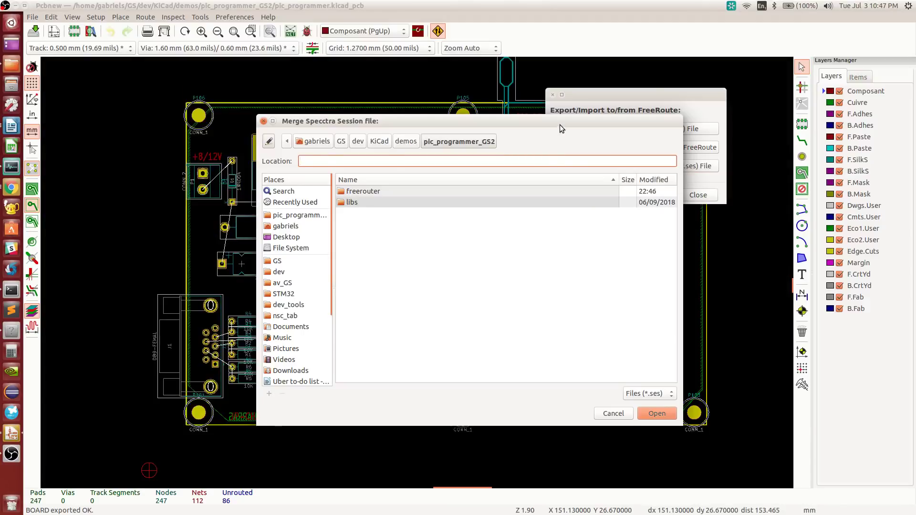
pyautogui.moveTo(559, 125); pyautogui.dragTo(716, 202)
pyautogui.click(525, 267)
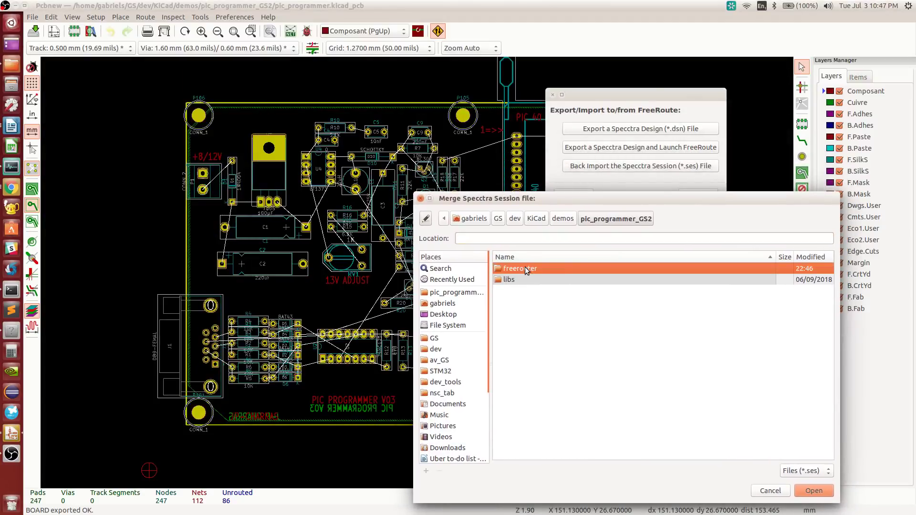
pyautogui.doubleClick(525, 267)
pyautogui.doubleClick(571, 269)
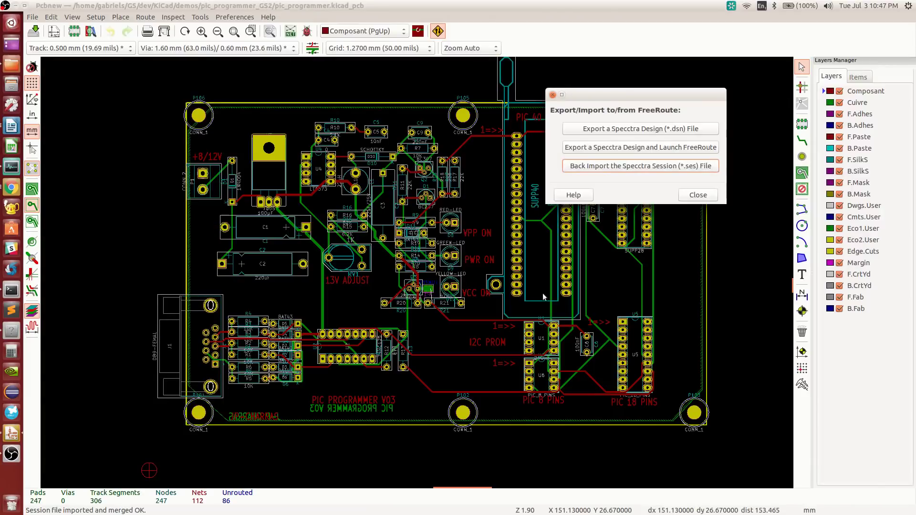
# Step: Show the filled areas of the copper zones and refill all zones on the board
pyautogui.scroll(2, 414, 259)
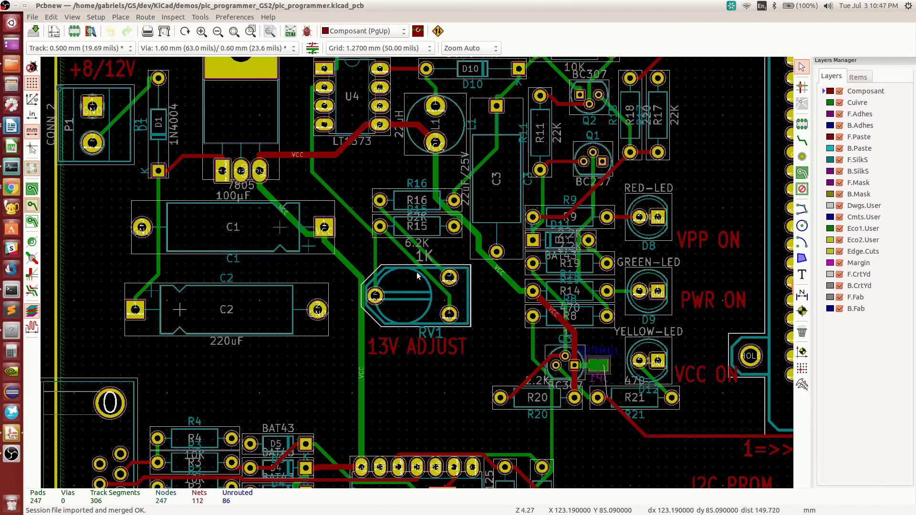
pyautogui.scroll(-4, 417, 275)
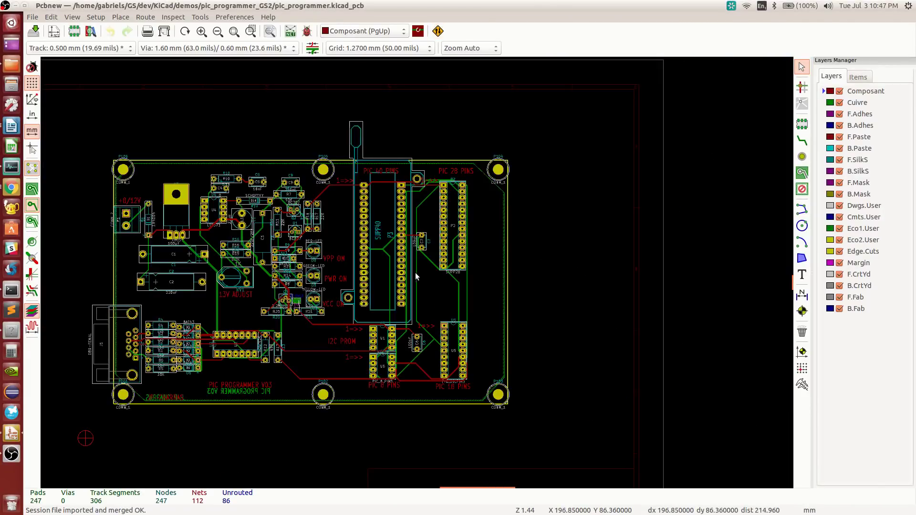
pyautogui.scroll(1, 382, 239)
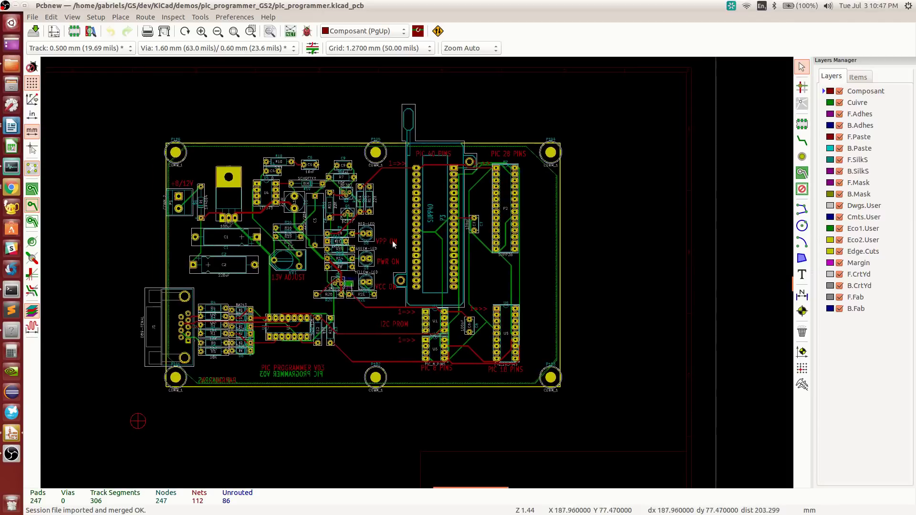
pyautogui.click(31, 191)
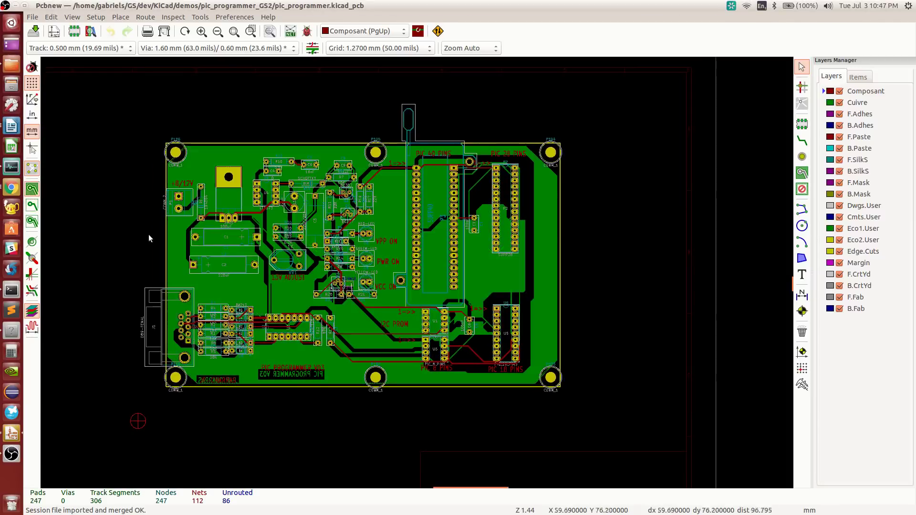
pyautogui.click(557, 191)
pyautogui.rightClick(557, 191)
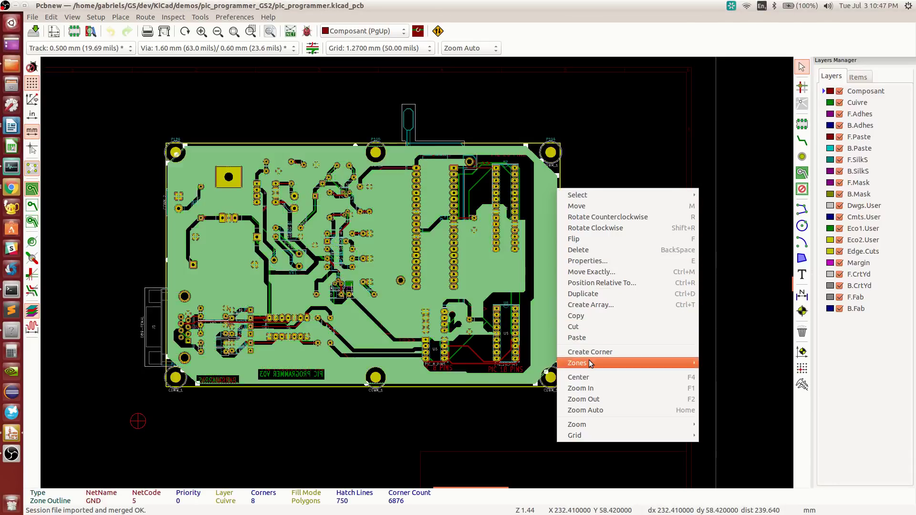
pyautogui.moveTo(590, 362)
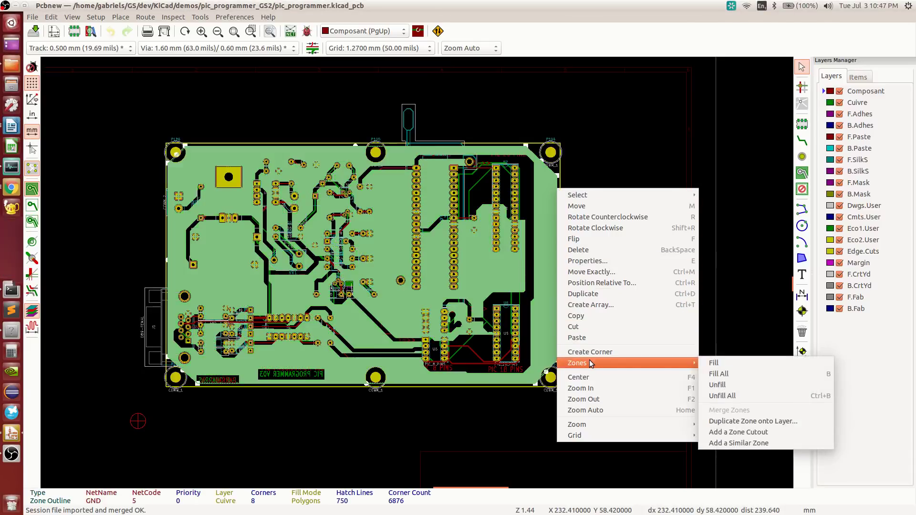
pyautogui.click(729, 379)
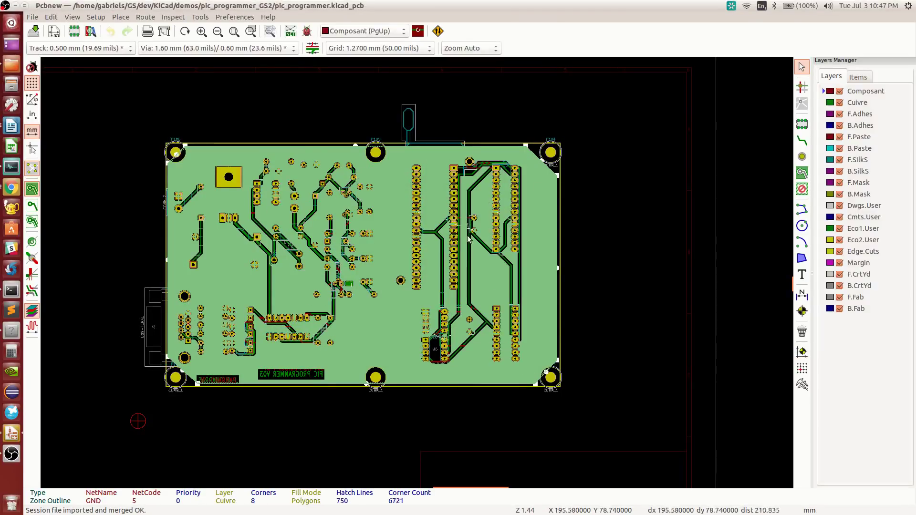
# Step: Inspect the refilled GND zone, and hide the zone fills to examine the tracks and remaining ratsnest lines
pyautogui.scroll(2, 413, 253)
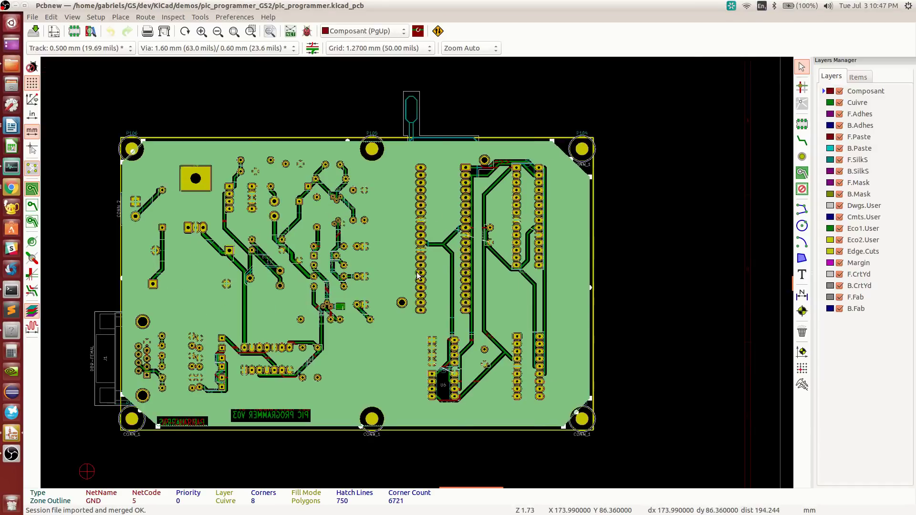
pyautogui.scroll(-3, 418, 275)
pyautogui.scroll(2, 418, 277)
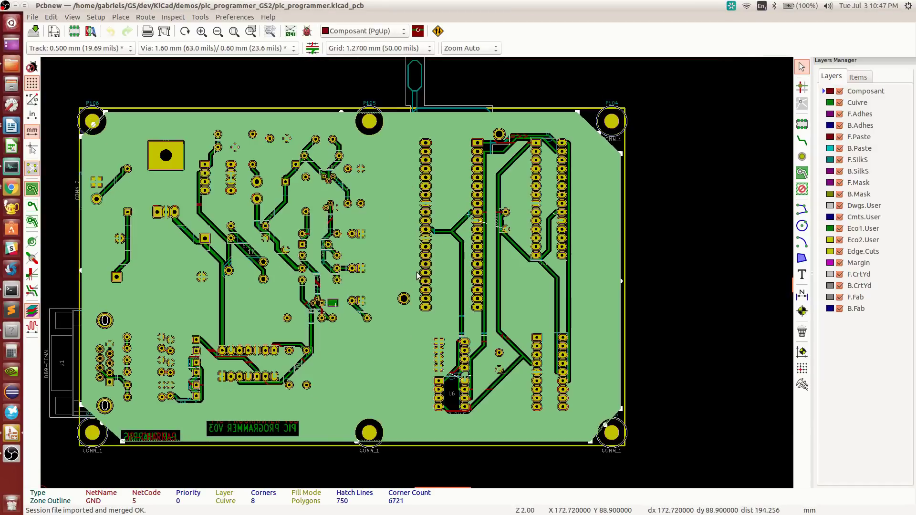
pyautogui.moveTo(374, 278); pyautogui.dragTo(414, 281, button='middle')
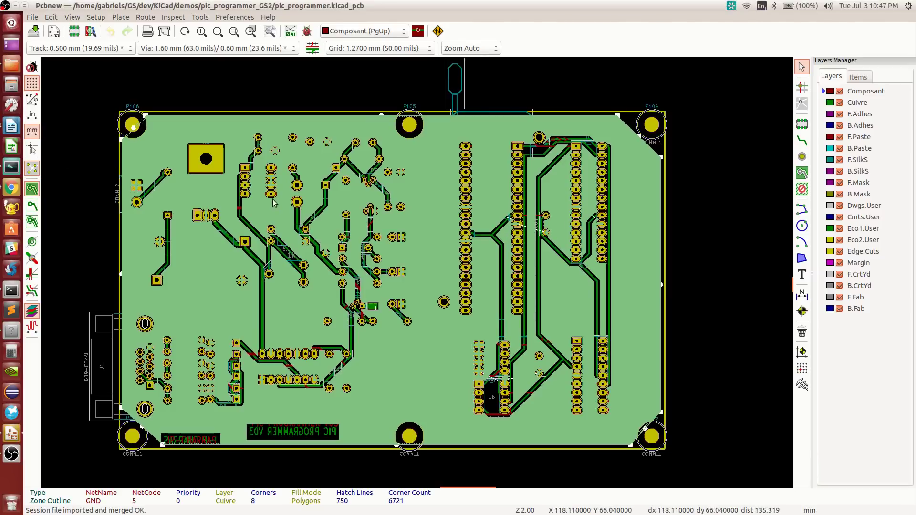
pyautogui.click(32, 206)
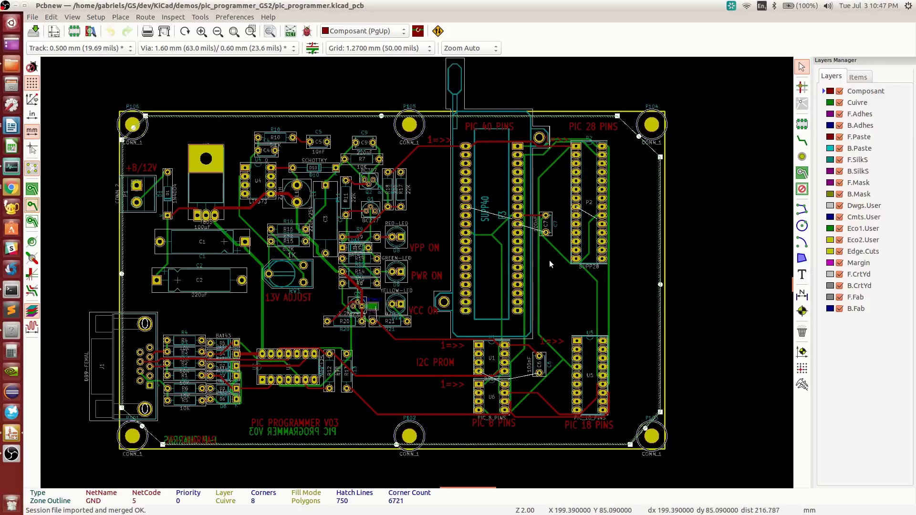
pyautogui.scroll(1, 417, 276)
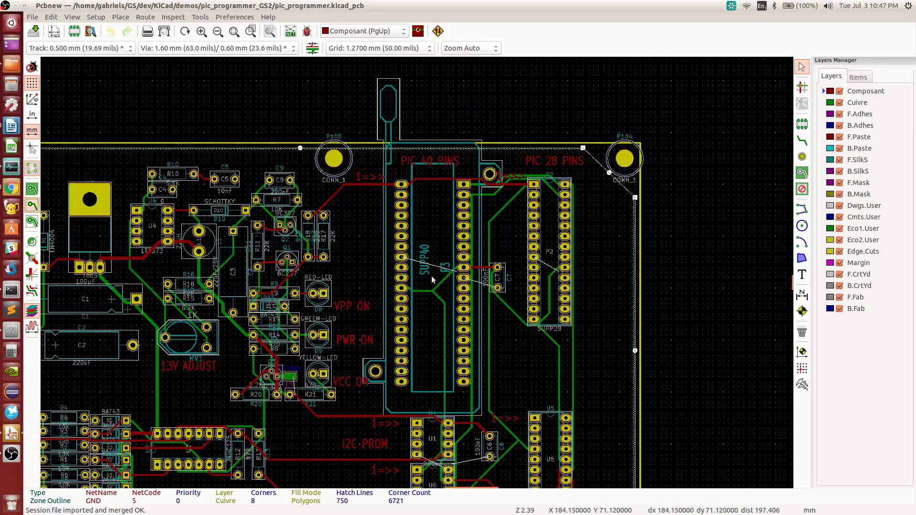
pyautogui.scroll(-2, 416, 272)
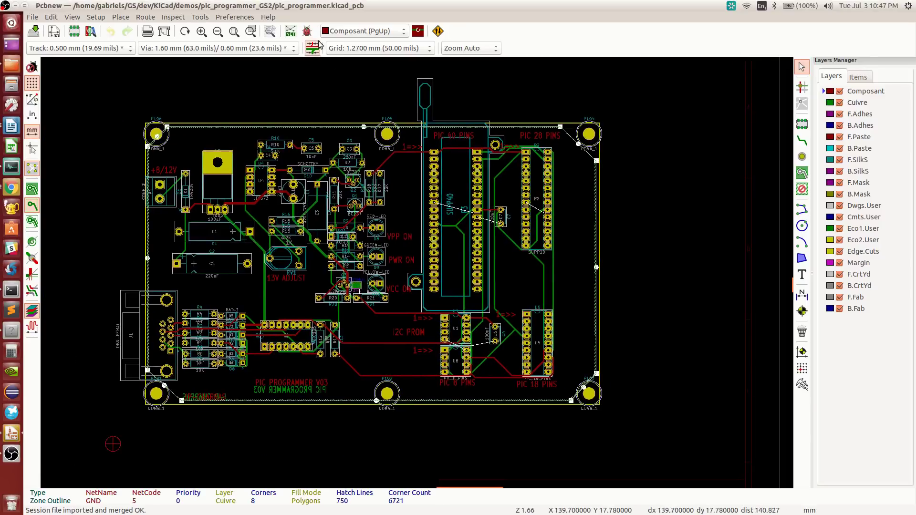
# Step: Run the design rule check on the board with the existing options and enlarge the results window
pyautogui.click(307, 31)
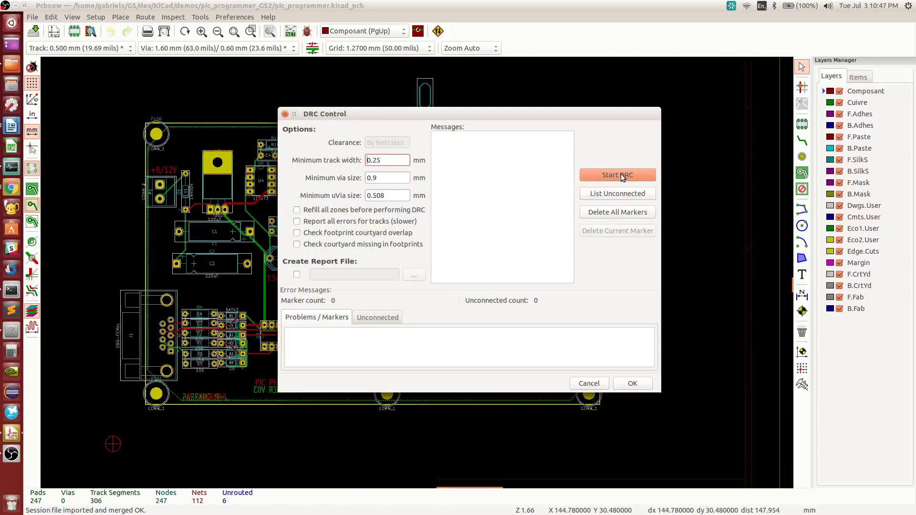
pyautogui.click(619, 174)
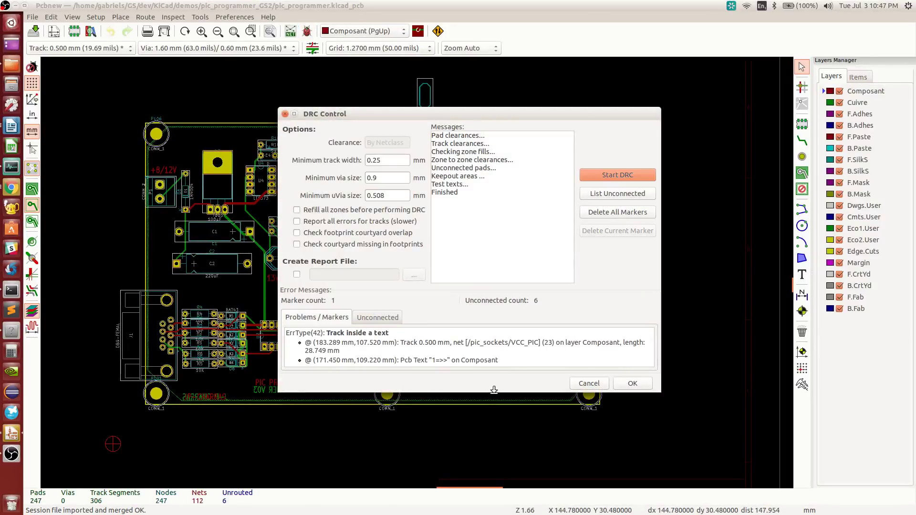
pyautogui.moveTo(494, 390); pyautogui.dragTo(494, 472)
# Step: Examine the "Track inside a text" problem and an unconnected item on the board, and close the DRC window
pyautogui.click(336, 336)
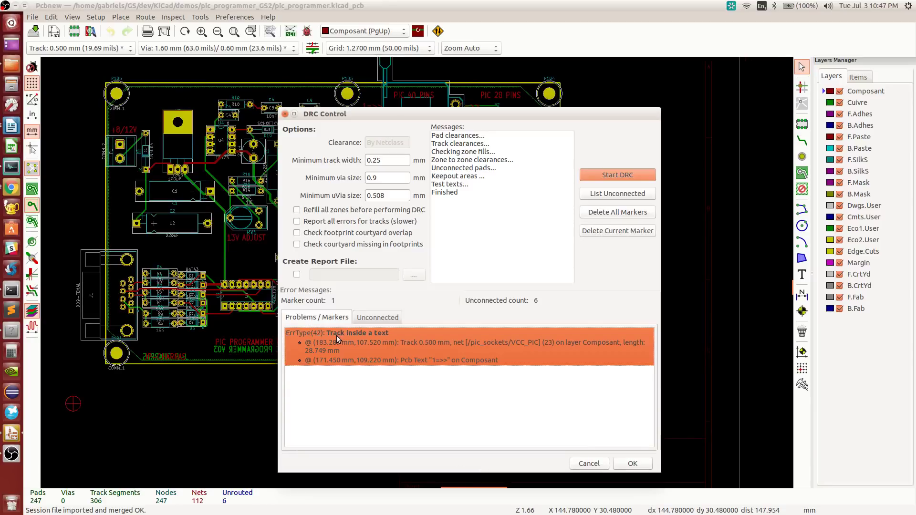
pyautogui.moveTo(422, 117); pyautogui.dragTo(728, 115)
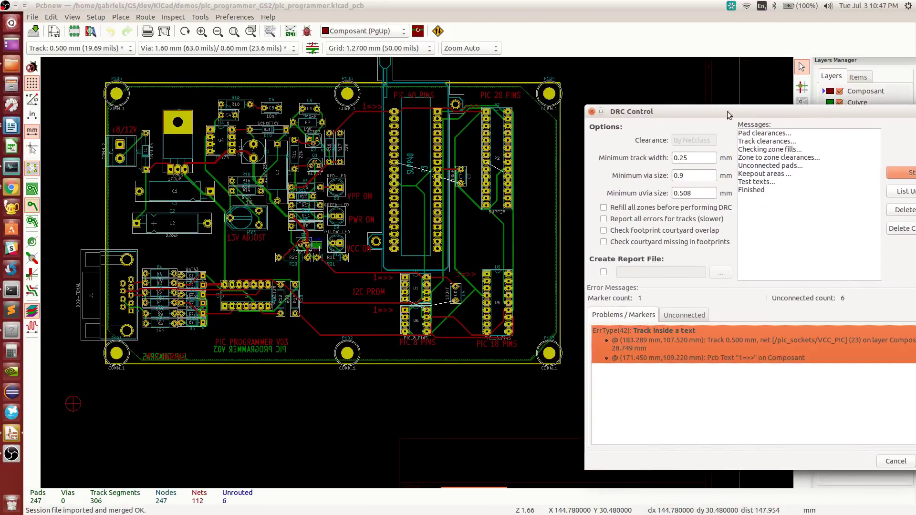
pyautogui.scroll(4, 416, 271)
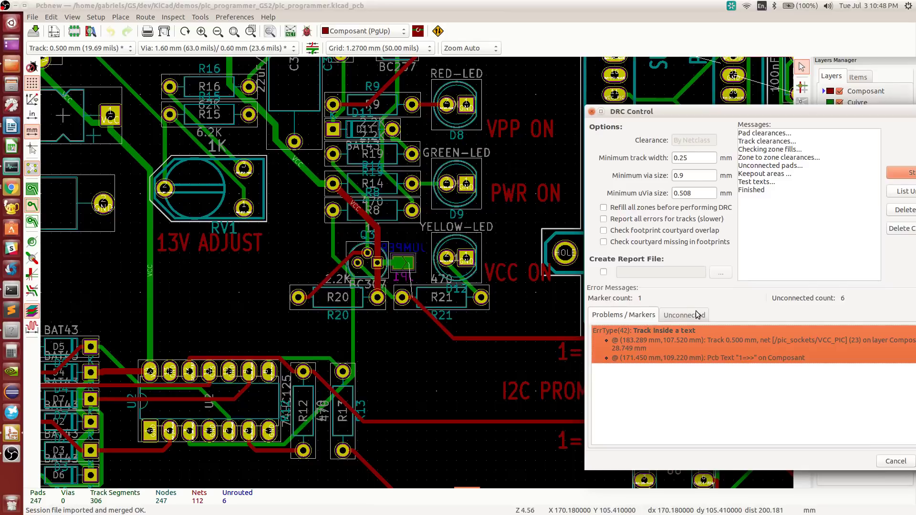
pyautogui.click(684, 315)
pyautogui.click(676, 348)
pyautogui.click(625, 315)
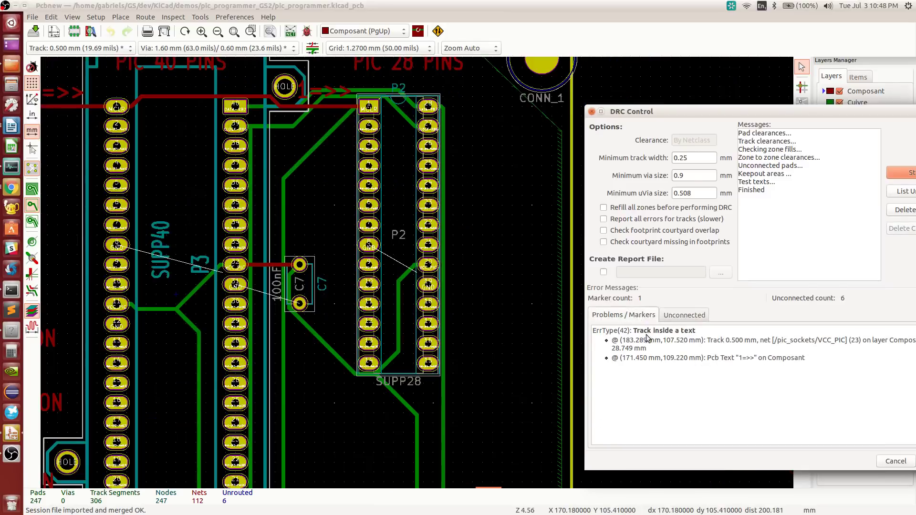
pyautogui.click(648, 340)
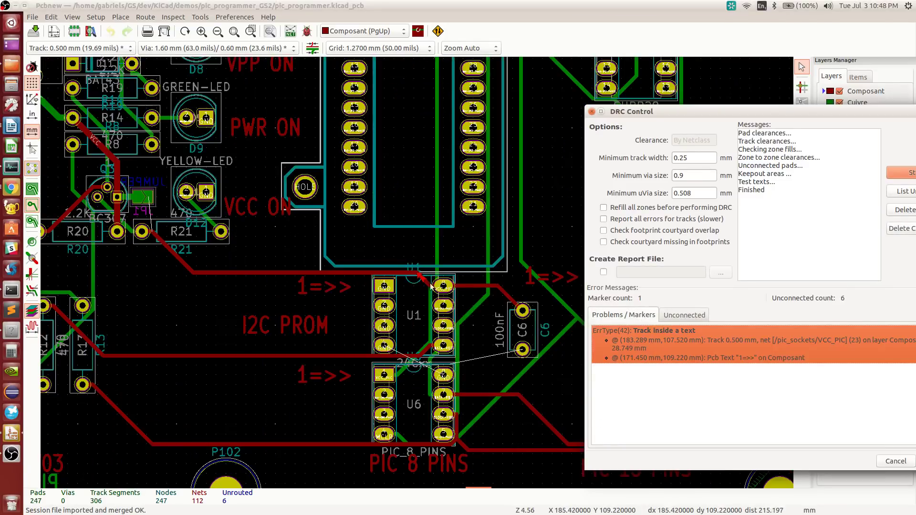
pyautogui.scroll(4, 423, 282)
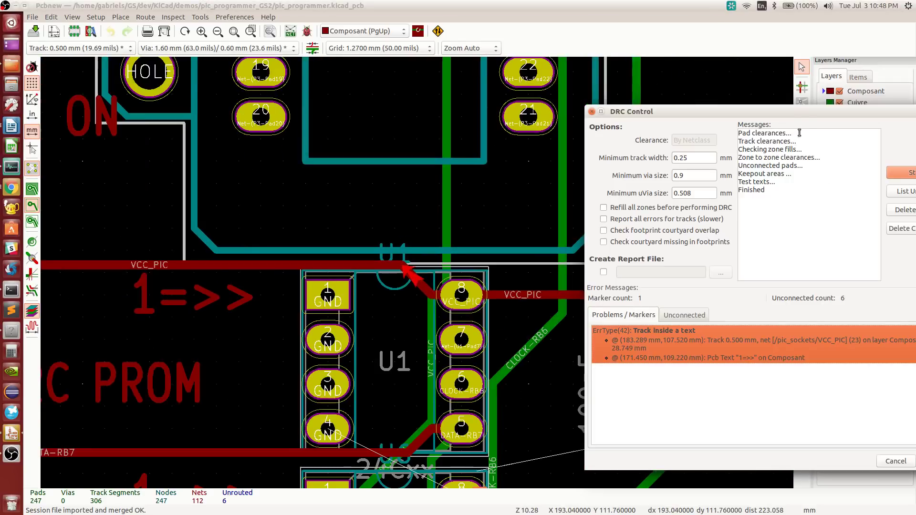
pyautogui.moveTo(807, 114); pyautogui.dragTo(708, 78)
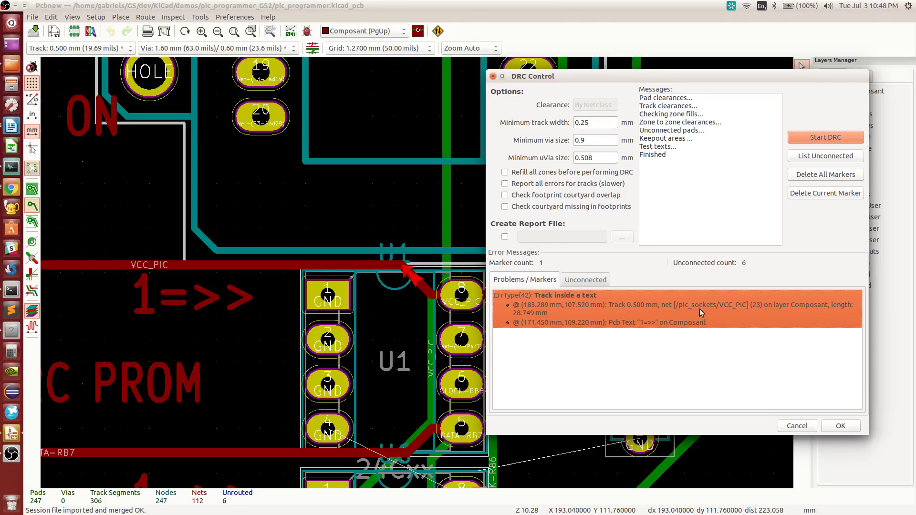
pyautogui.moveTo(689, 78)
pyautogui.mouseDown()
pyautogui.moveTo(689, 88)
pyautogui.moveTo(685, 63)
pyautogui.moveTo(652, 264)
pyautogui.moveTo(607, 166)
pyautogui.mouseUp()
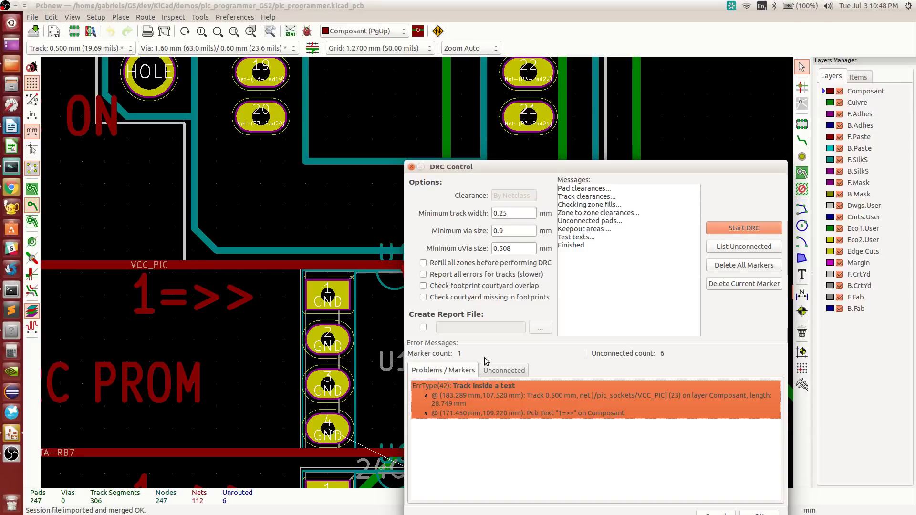
pyautogui.click(411, 167)
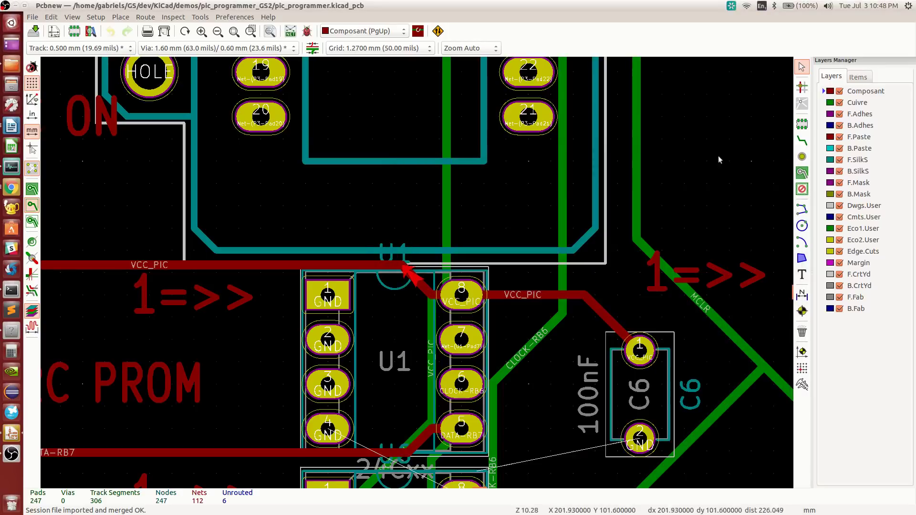
# Step: Rename the two copper layers in the layer setup: Composant as F.Cu_Composant and Cuivre as B.Cu_Cuivre
pyautogui.click(855, 103)
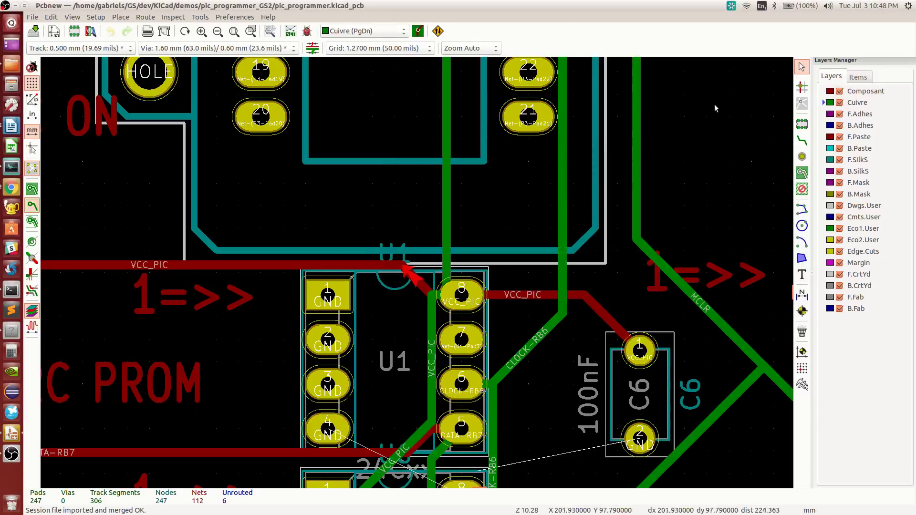
pyautogui.click(96, 17)
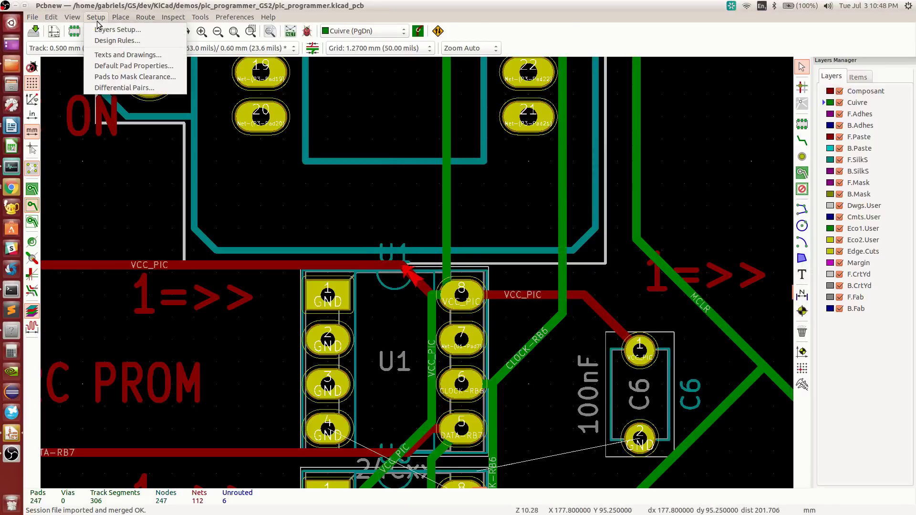
pyautogui.click(114, 30)
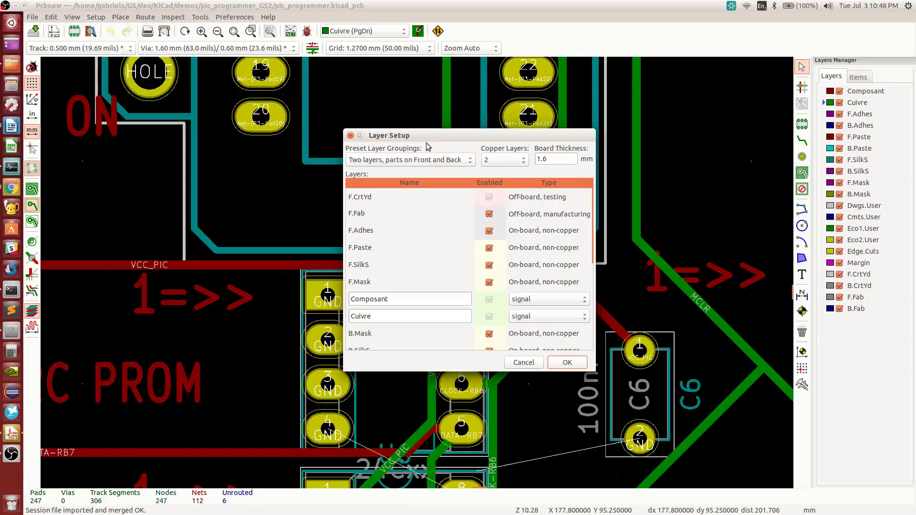
pyautogui.click(383, 300)
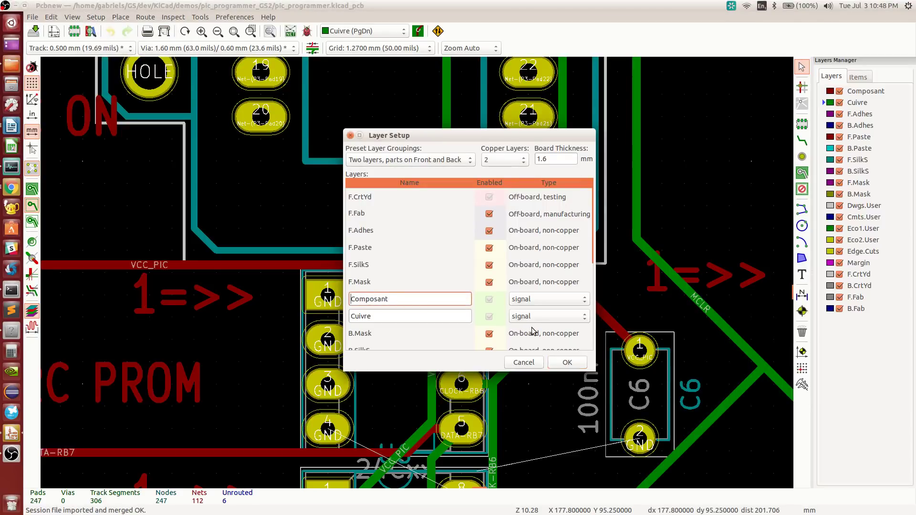
pyautogui.write('F.Cu_')
pyautogui.click(409, 319)
pyautogui.write('B.')
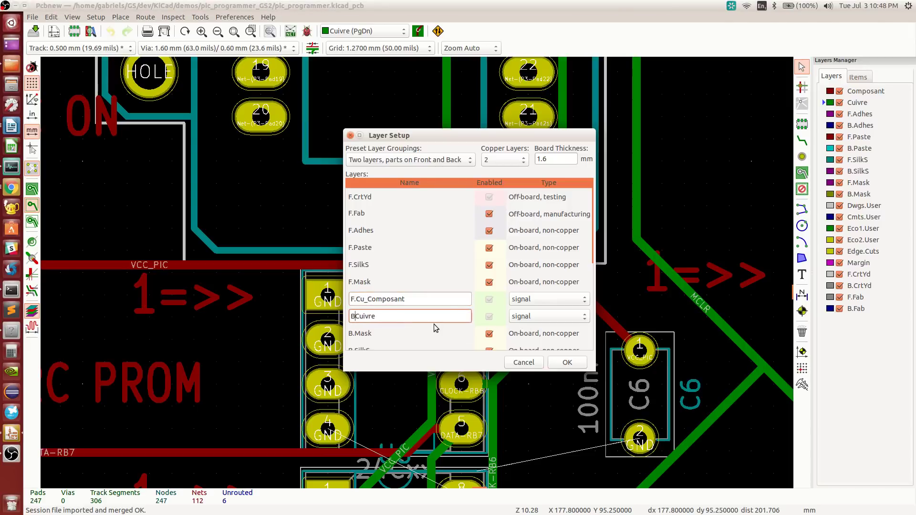
pyautogui.write('Cu_')
pyautogui.click(561, 364)
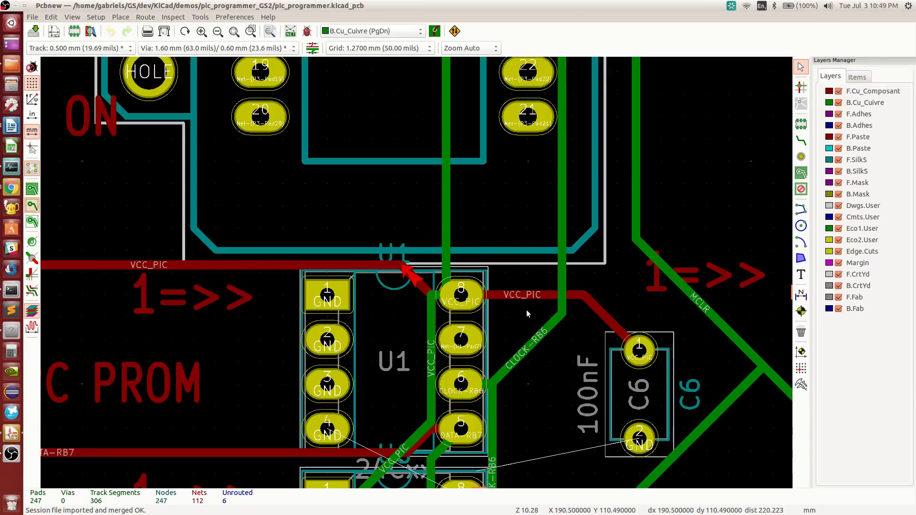
# Step: Move the "1=>>" copper text beside U1 down, clear of the VCC_PIC track, to about X 171.45, Y 110.49 mm
pyautogui.click(144, 304)
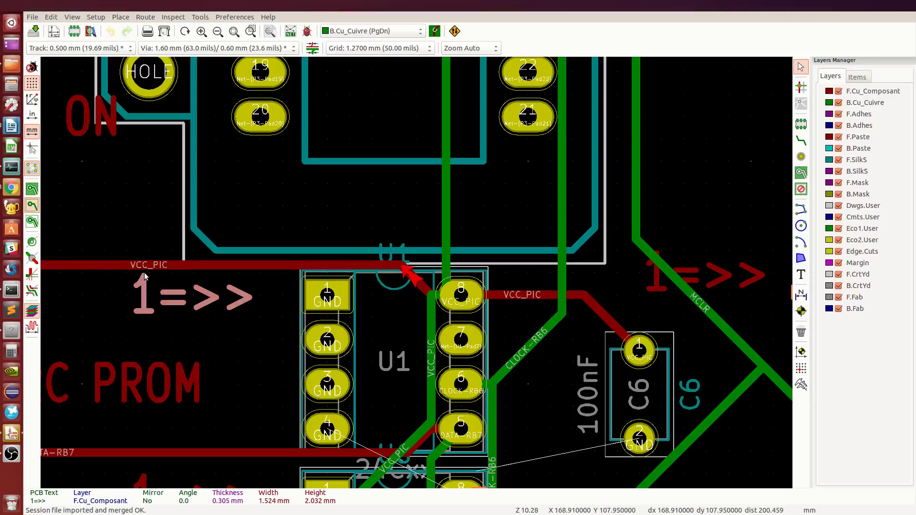
pyautogui.scroll(3, 144, 273)
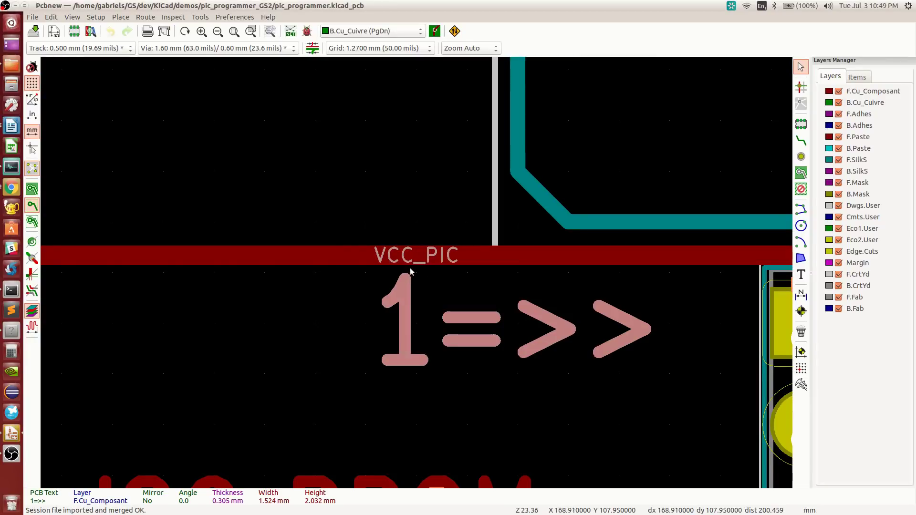
pyautogui.scroll(-5, 410, 271)
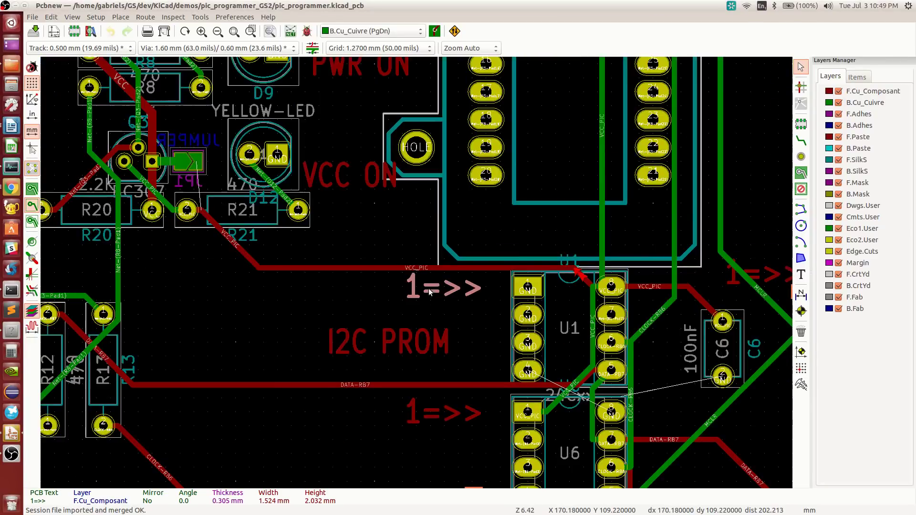
pyautogui.press('m')
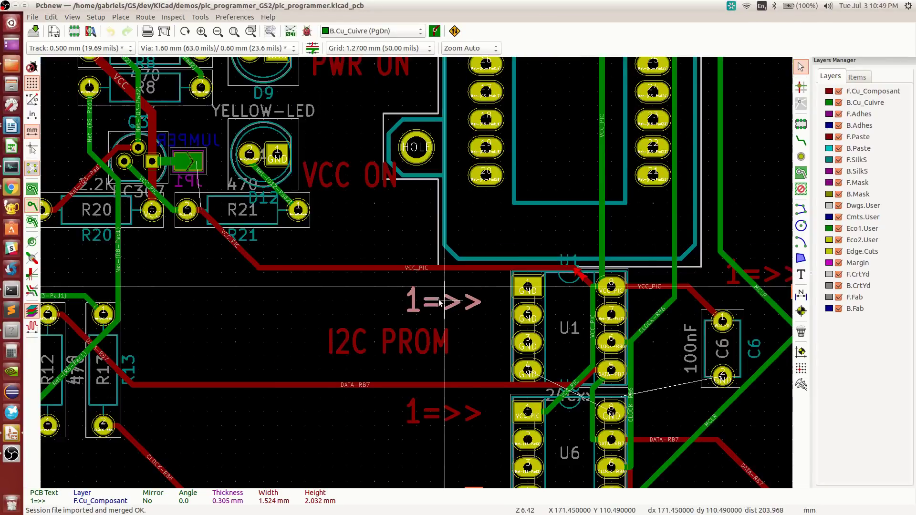
pyautogui.click(439, 301)
pyautogui.scroll(-4, 416, 271)
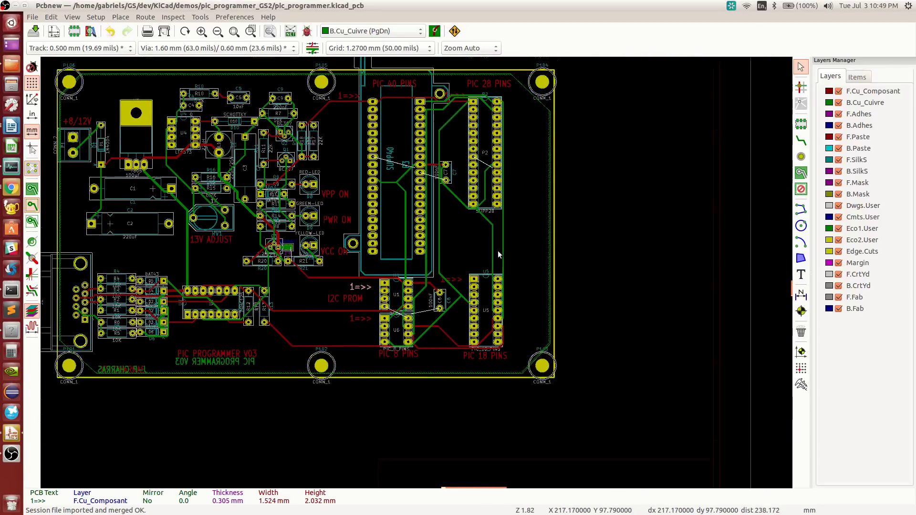
# Step: Rerun the design rule check with the existing options and list the unconnected items with the board in view
pyautogui.click(306, 31)
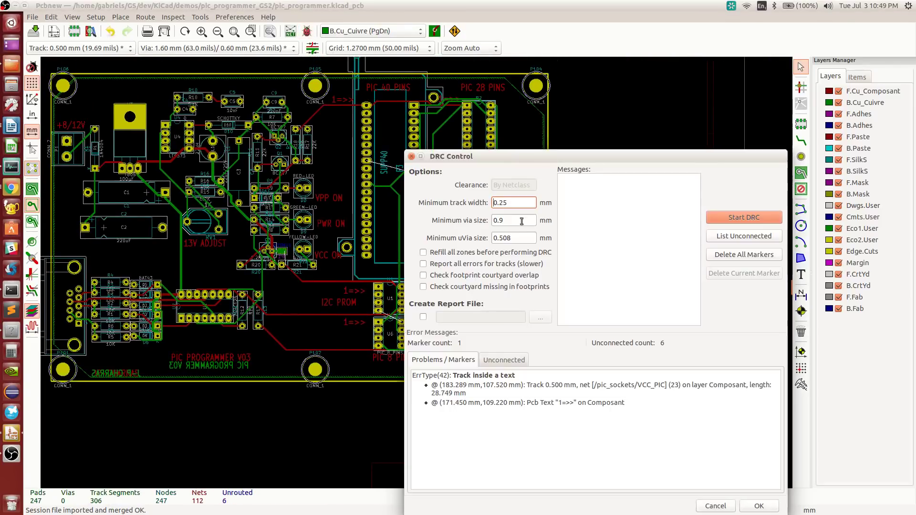
pyautogui.click(750, 219)
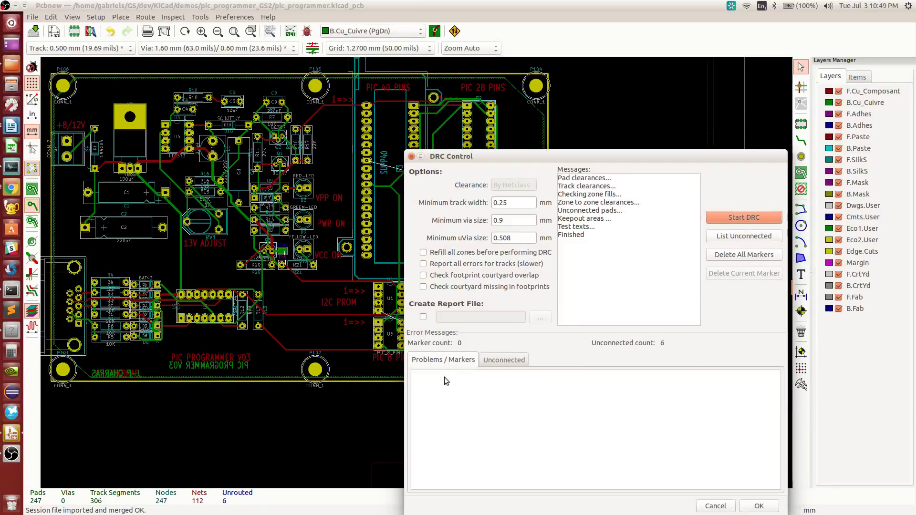
pyautogui.click(498, 361)
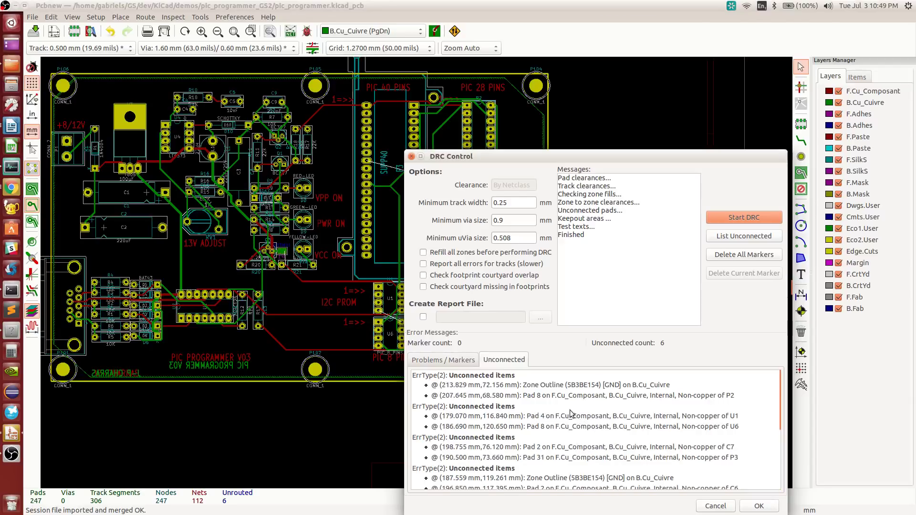
pyautogui.scroll(1, 310, 268)
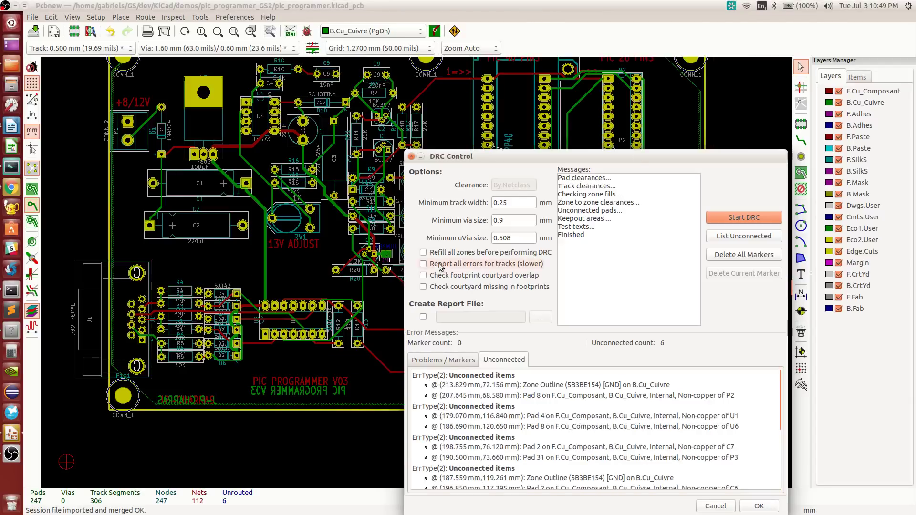
pyautogui.moveTo(591, 155); pyautogui.dragTo(755, 156)
pyautogui.scroll(4, 354, 307)
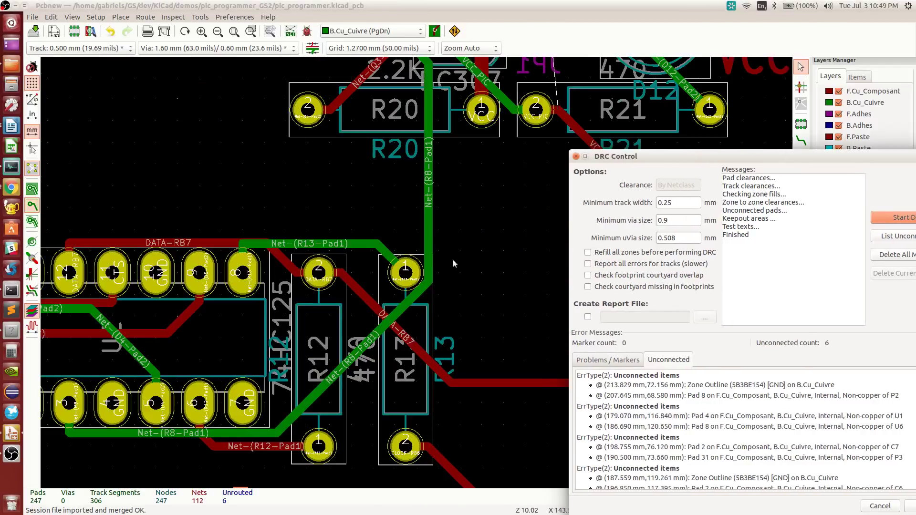
# Step: Examine the unconnected items on the board at P2 pad 8, between U1 and U6, between C7 and P3, and at C6
pyautogui.click(698, 395)
pyautogui.click(697, 416)
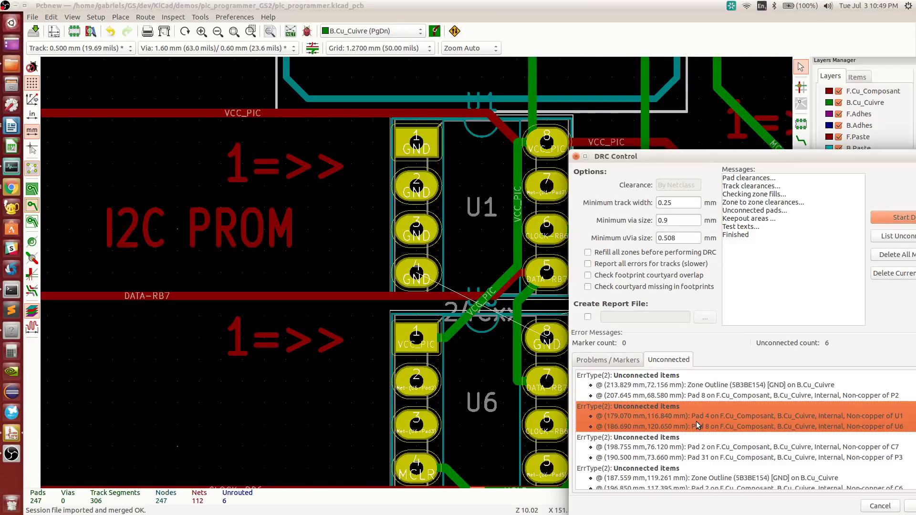
pyautogui.click(694, 439)
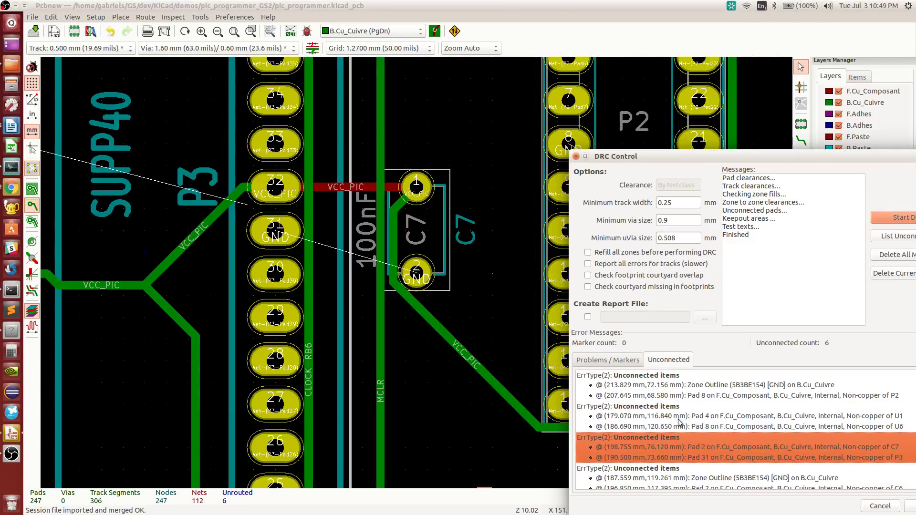
pyautogui.click(681, 385)
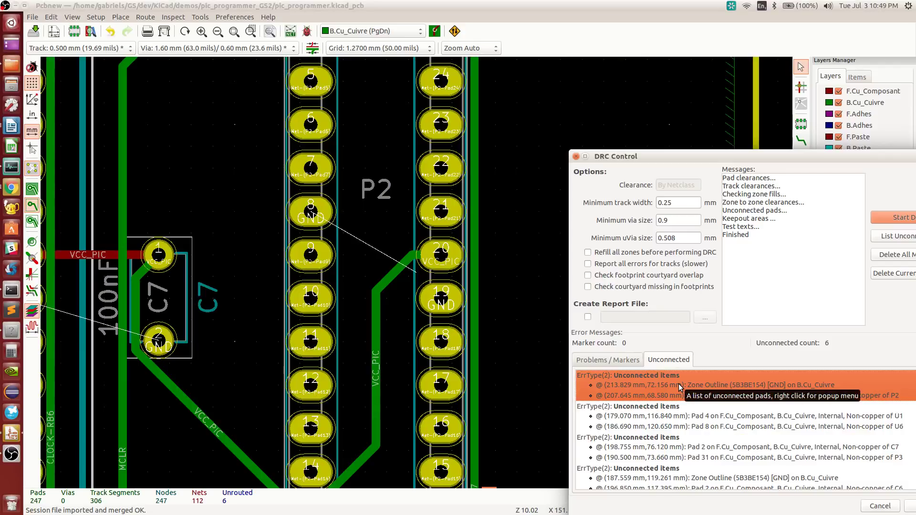
pyautogui.click(670, 416)
pyautogui.click(666, 441)
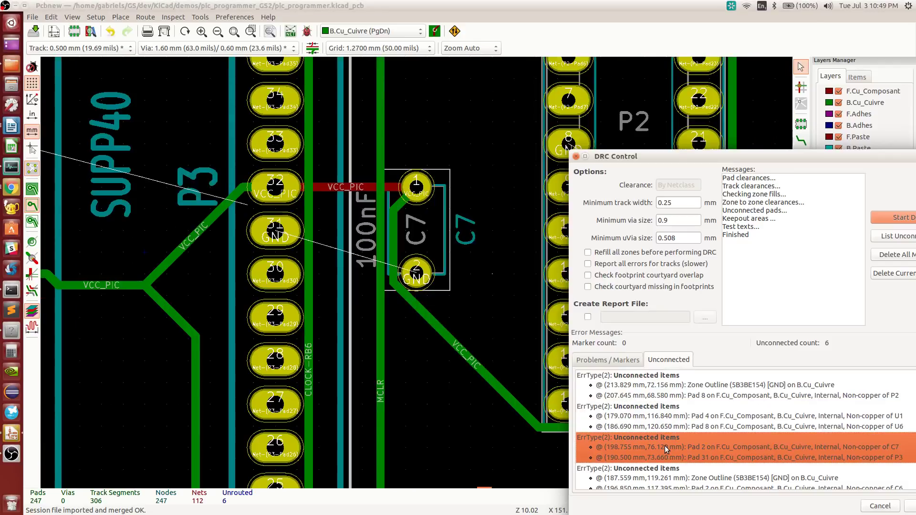
pyautogui.click(670, 473)
# Step: Examine the remaining unconnected items at P3 pad 8 and JP1 pad 2 on the board, and close the DRC window
pyautogui.scroll(-2, 697, 461)
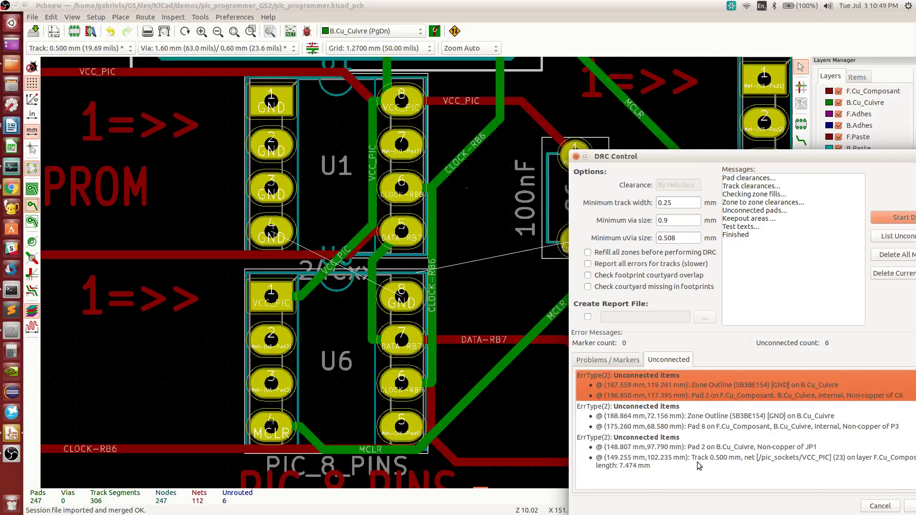
pyautogui.click(686, 416)
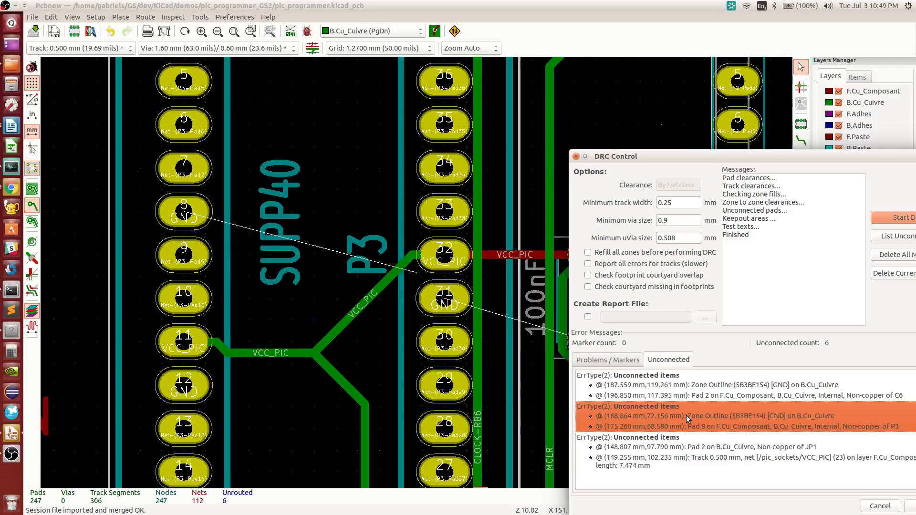
pyautogui.click(684, 450)
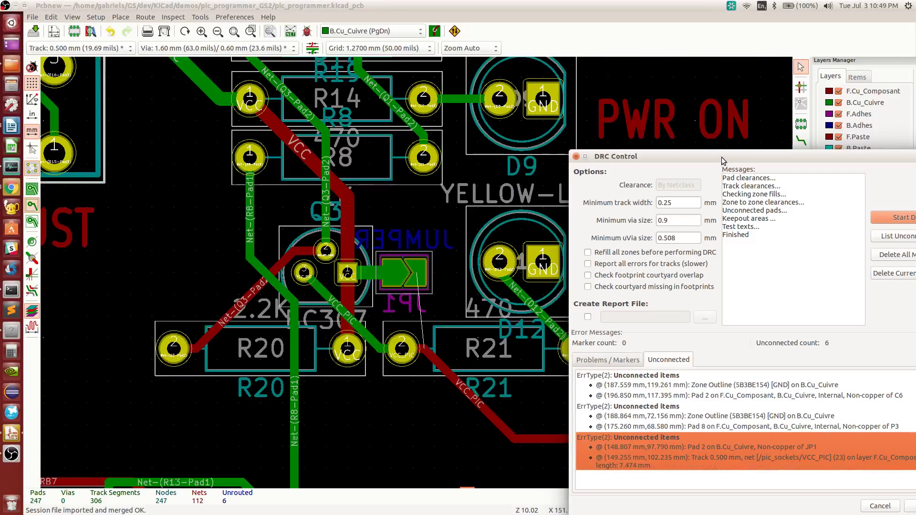
pyautogui.moveTo(722, 161); pyautogui.dragTo(727, 107)
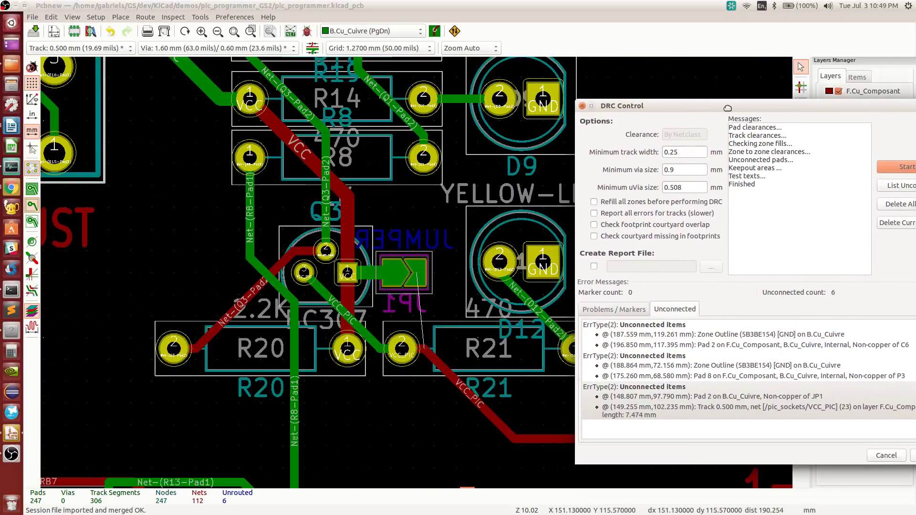
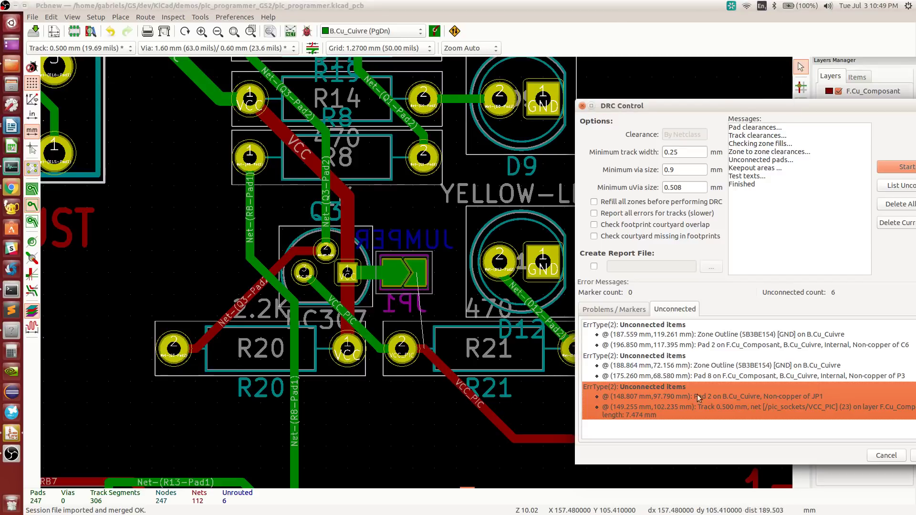
pyautogui.moveTo(784, 104); pyautogui.dragTo(292, 25)
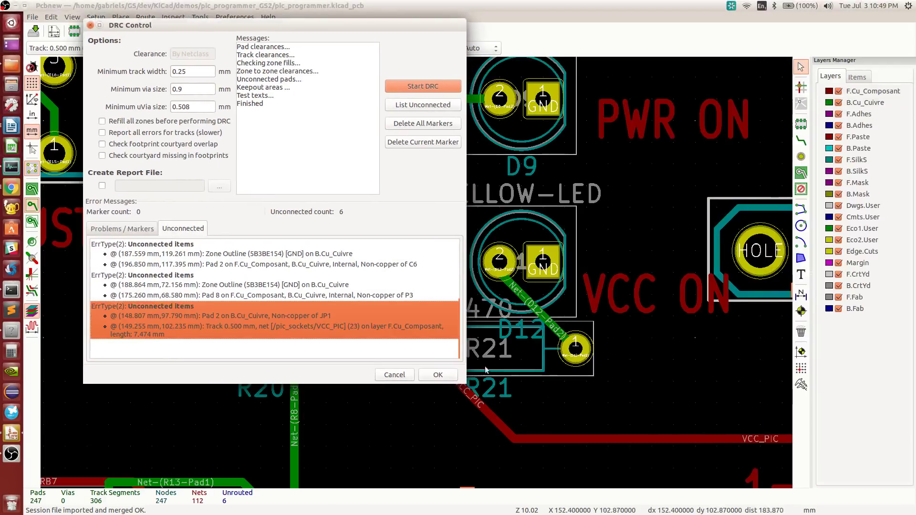
pyautogui.click(442, 375)
# Step: Route the missing VCC_PIC track on B.Cu_Cuivre from pad 2 of R21 to pad 2 of jumper JP1
pyautogui.scroll(3, 446, 382)
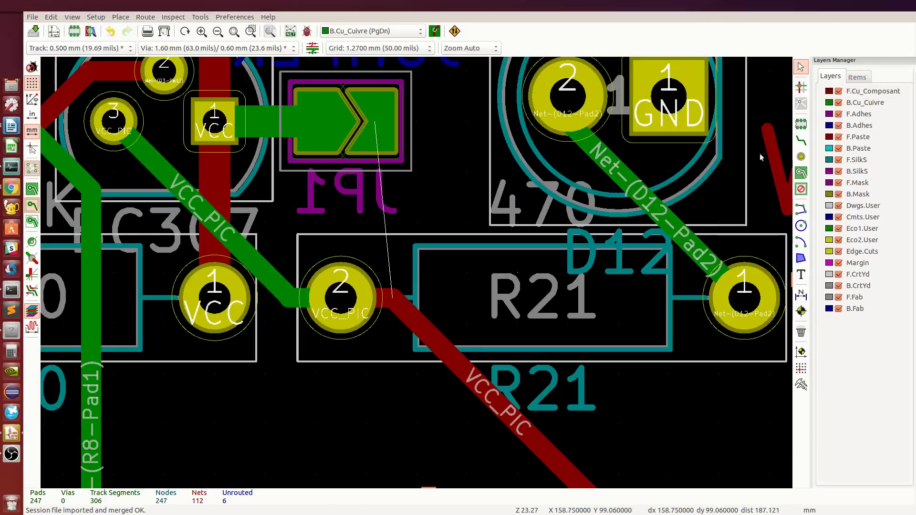
pyautogui.click(800, 141)
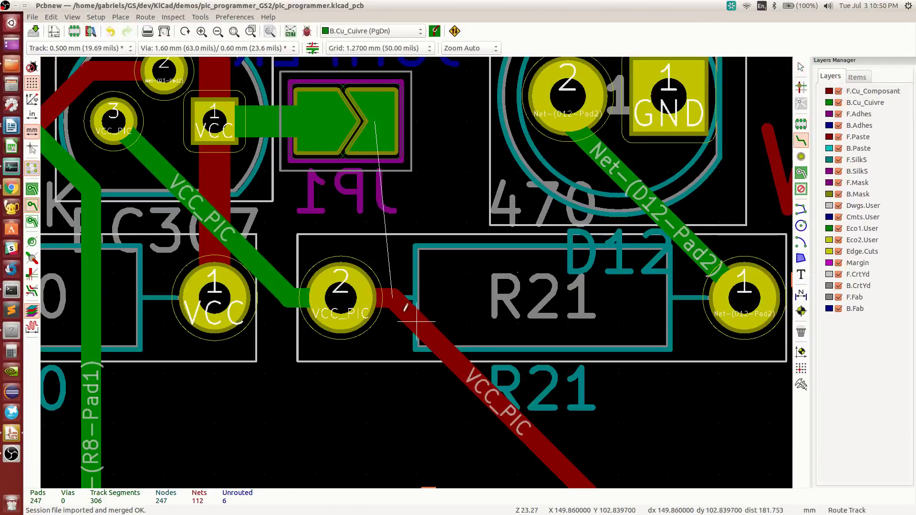
pyautogui.click(392, 296)
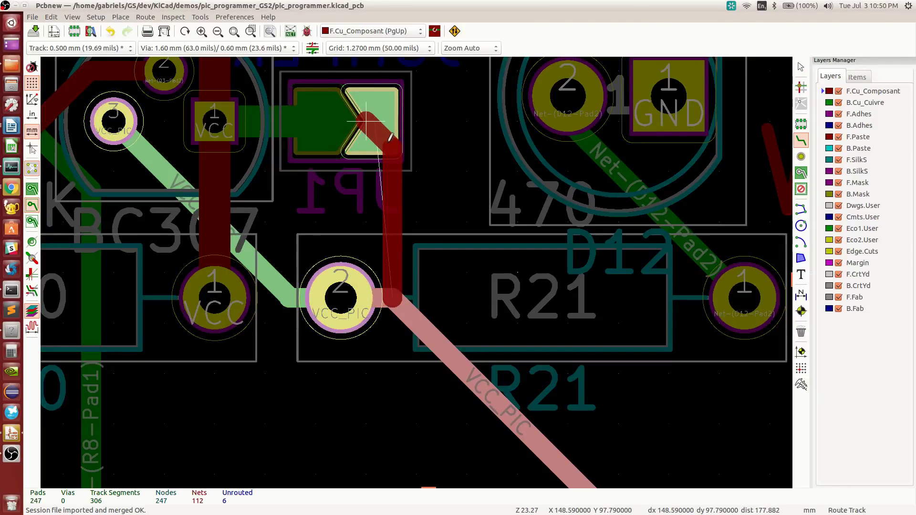
pyautogui.press('Escape')
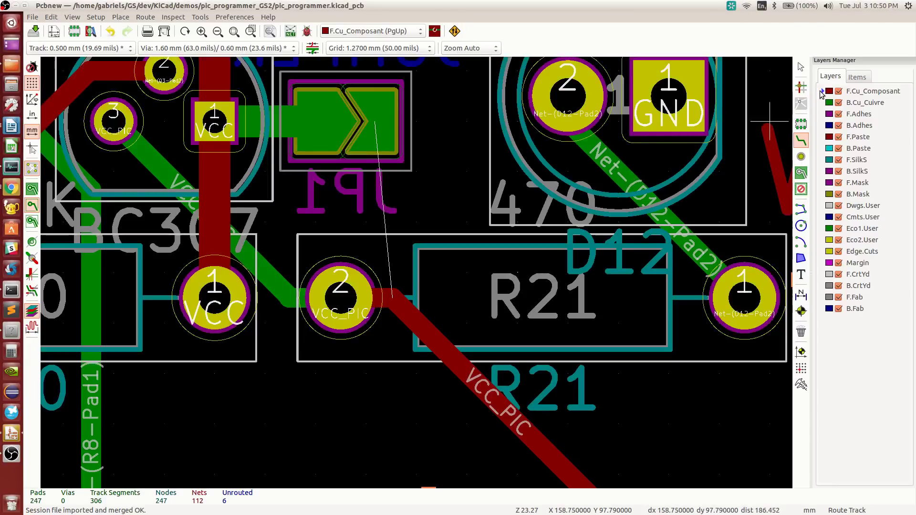
pyautogui.press('pagedown')
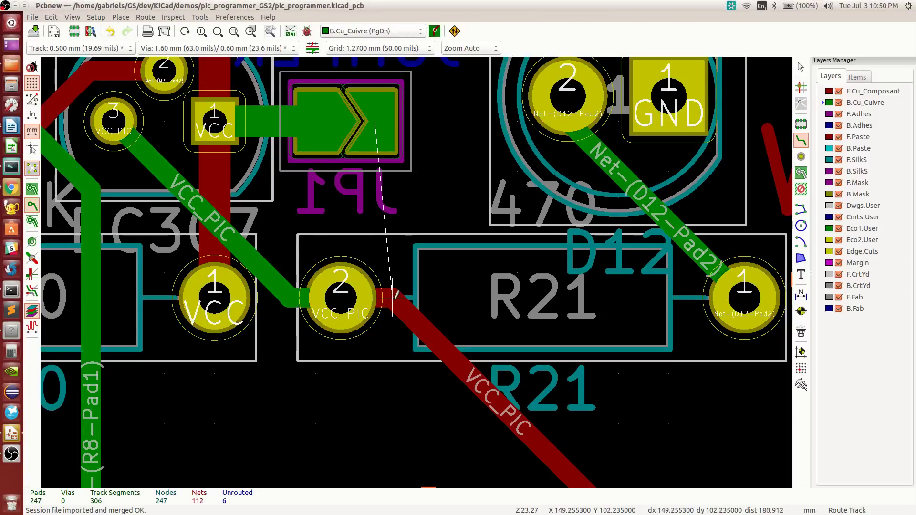
pyautogui.click(340, 297)
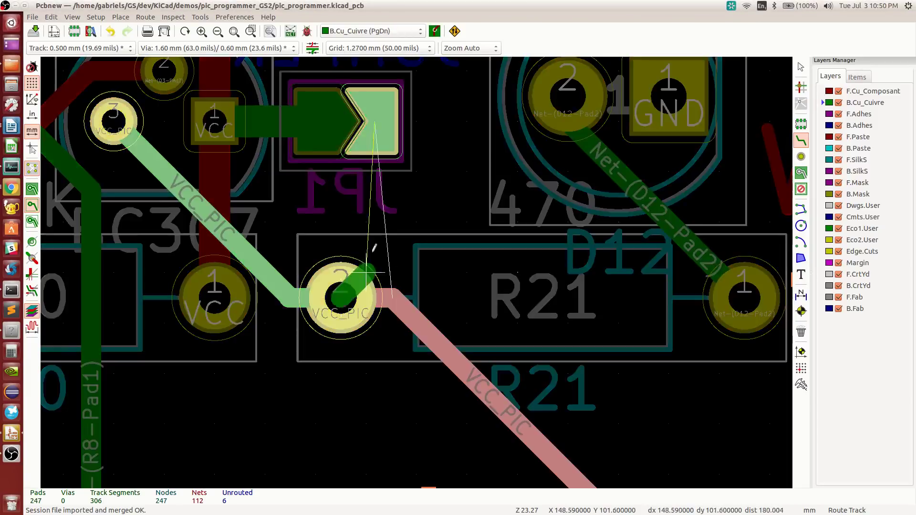
pyautogui.click(383, 130)
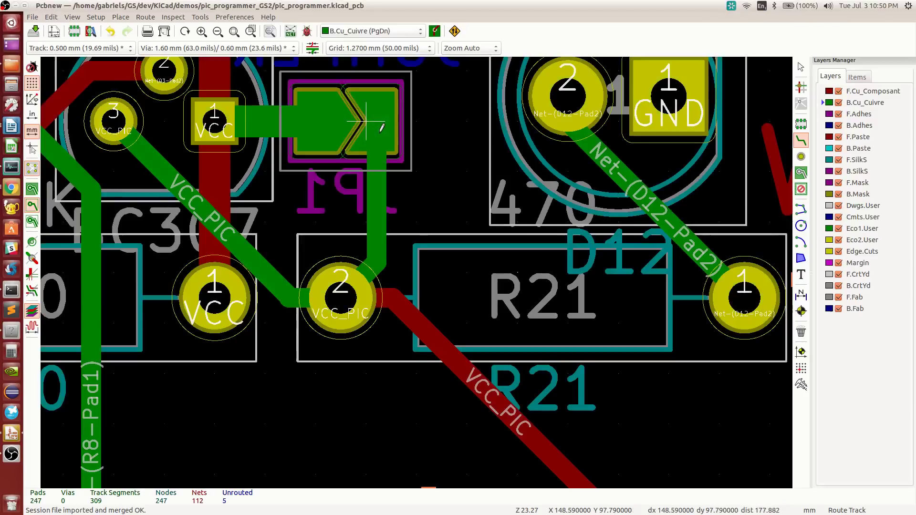
pyautogui.scroll(-3, 384, 130)
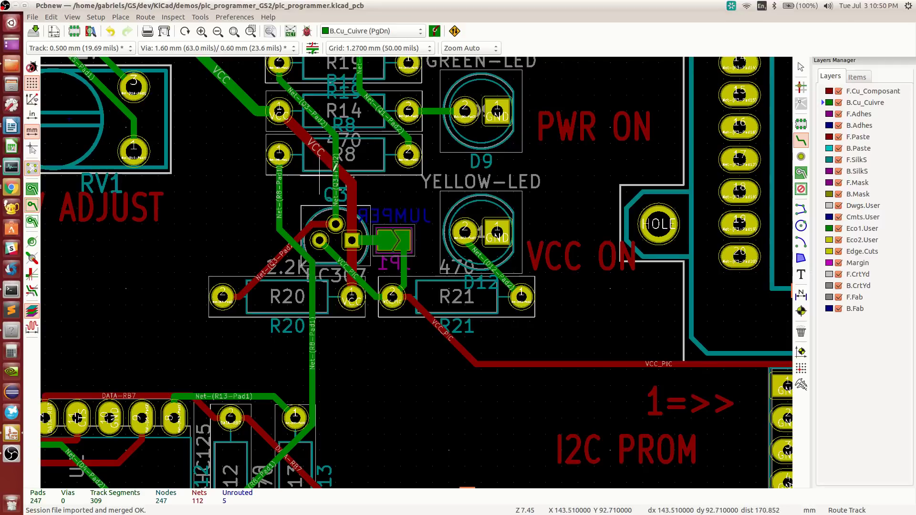
pyautogui.scroll(3, 319, 162)
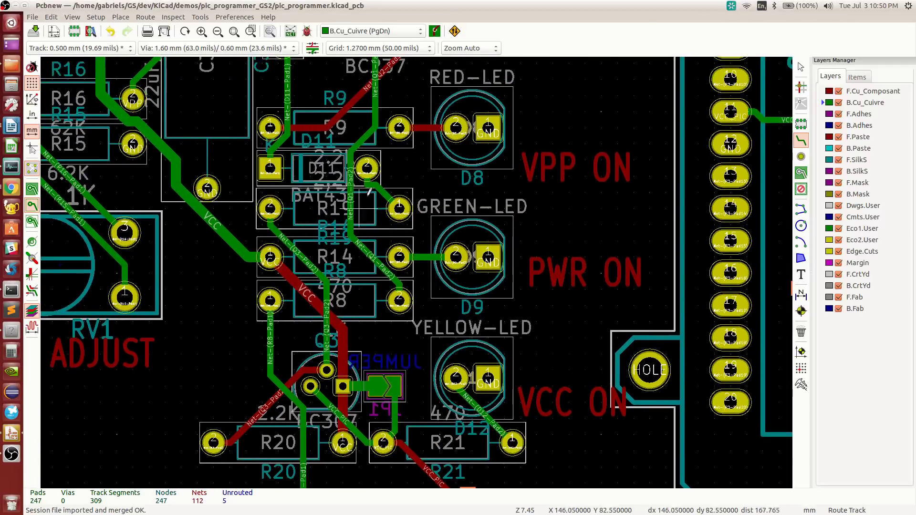
# Step: Drag the B.Cu_Cuivre track corner below pad 2 of D11 to straighten its run to pad 1 of R19
pyautogui.scroll(2, 367, 196)
pyautogui.scroll(2, 417, 267)
pyautogui.scroll(3, 417, 272)
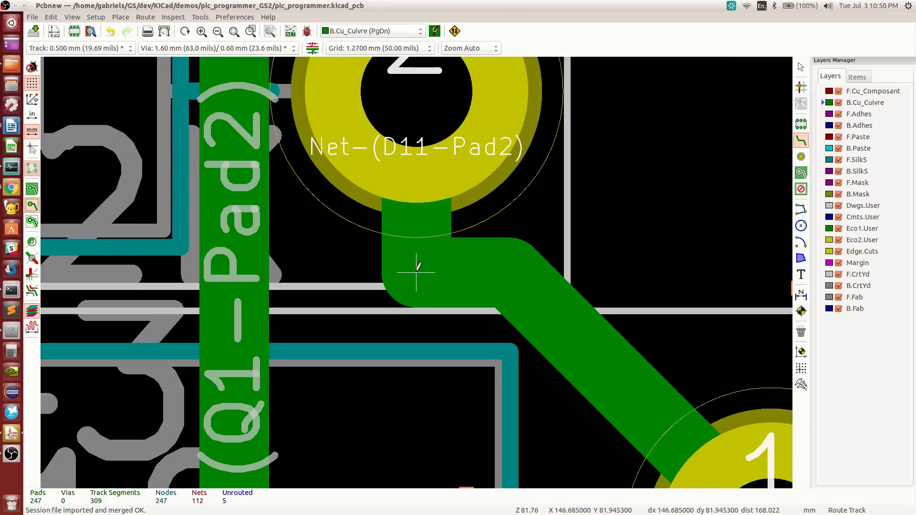
pyautogui.press('g')
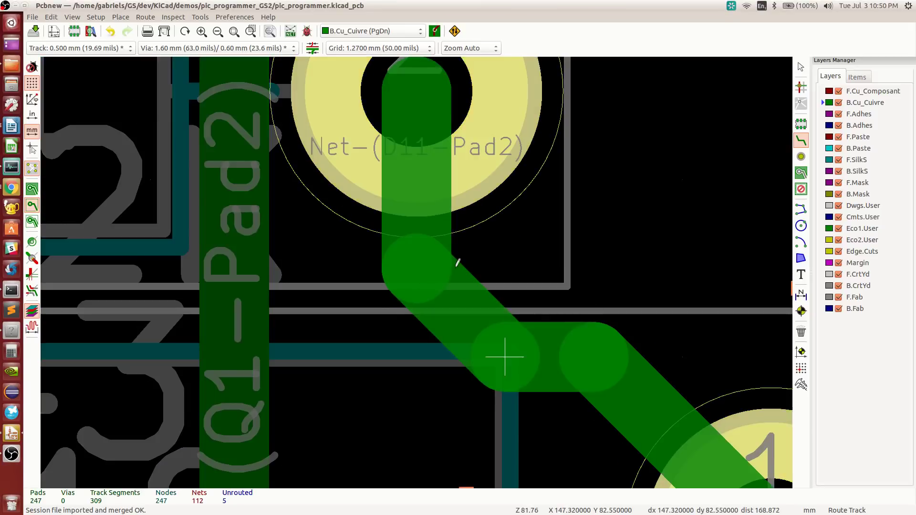
pyautogui.scroll(-1, 478, 253)
pyautogui.click(415, 272)
pyautogui.scroll(-3, 416, 270)
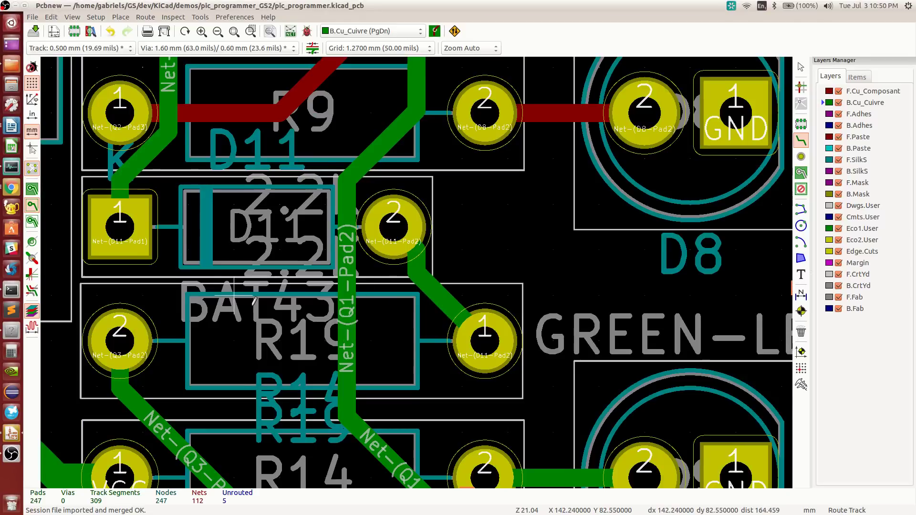
# Step: Examine the routed tracks across the board and the remaining ratsnest lines around P3, C7, P2, U1, U6 and C6
pyautogui.scroll(-3, 371, 295)
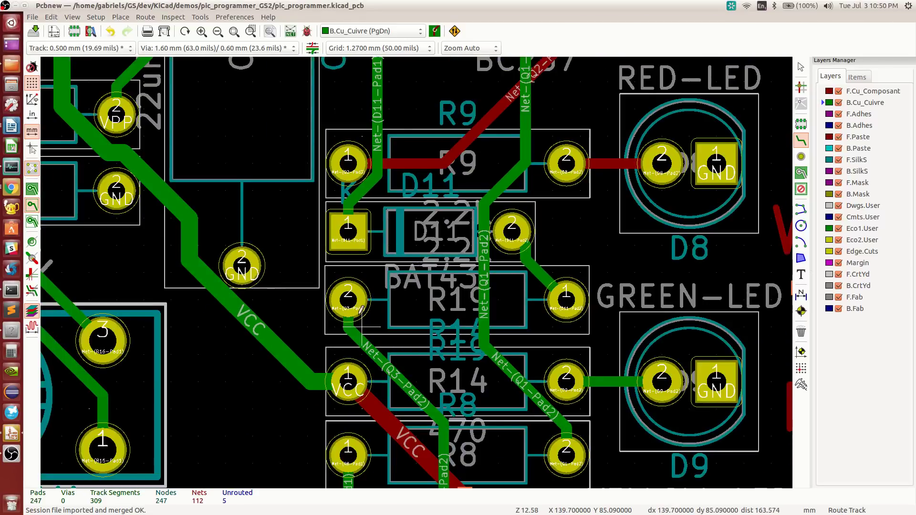
pyautogui.scroll(-6, 361, 310)
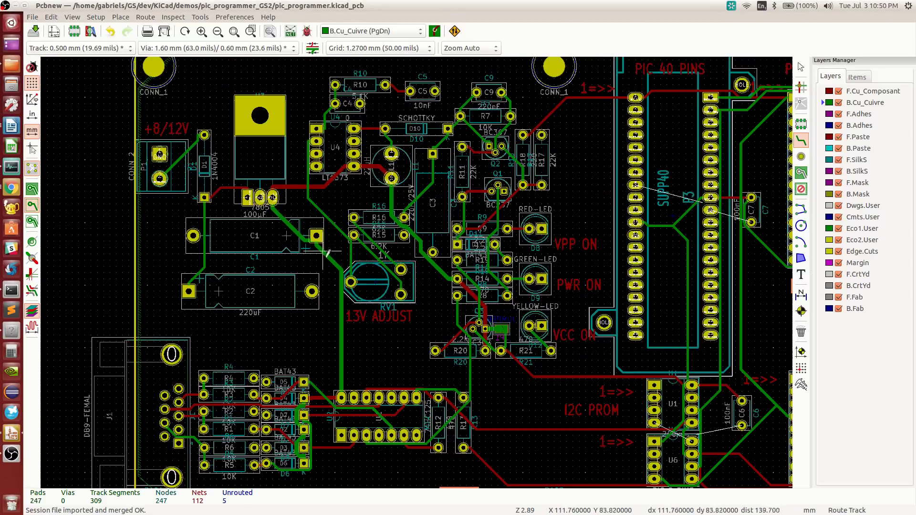
pyautogui.moveTo(399, 373); pyautogui.dragTo(409, 229, button='middle')
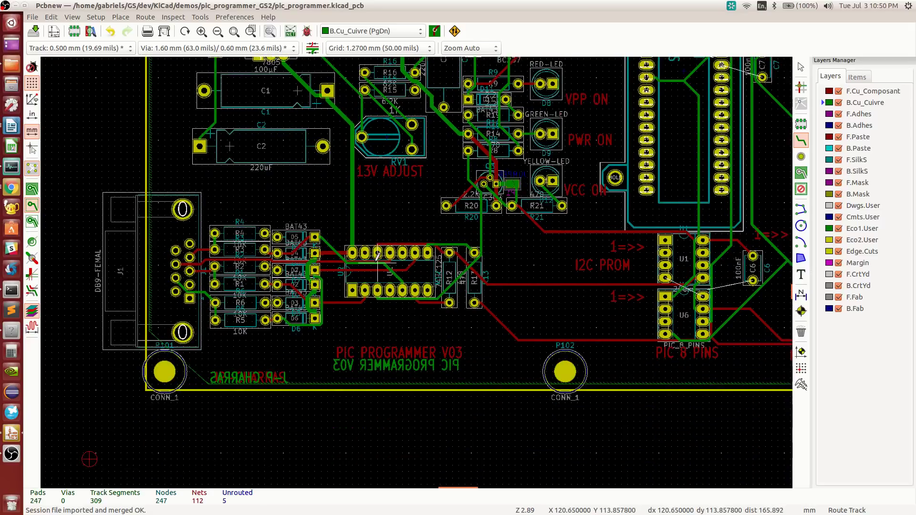
pyautogui.moveTo(521, 190); pyautogui.dragTo(424, 263, button='middle')
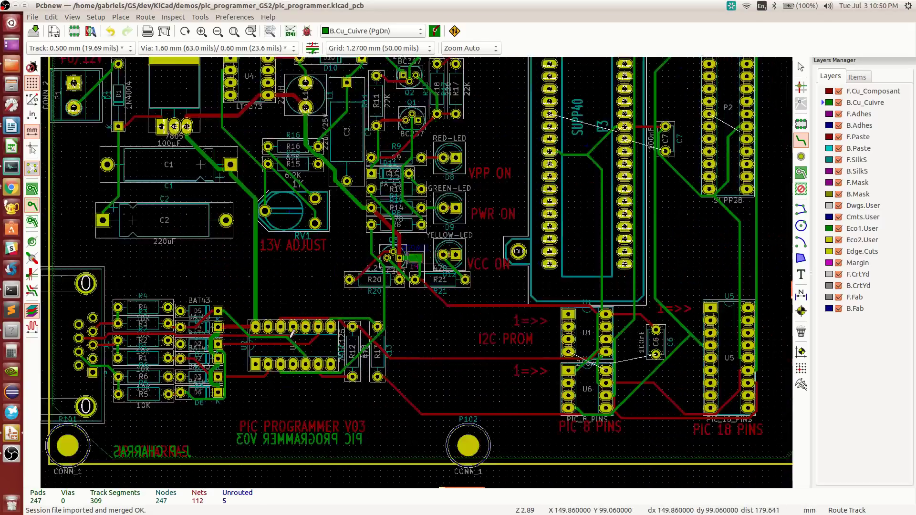
pyautogui.moveTo(292, 334); pyautogui.dragTo(298, 330, button='middle')
pyautogui.scroll(3, 345, 160)
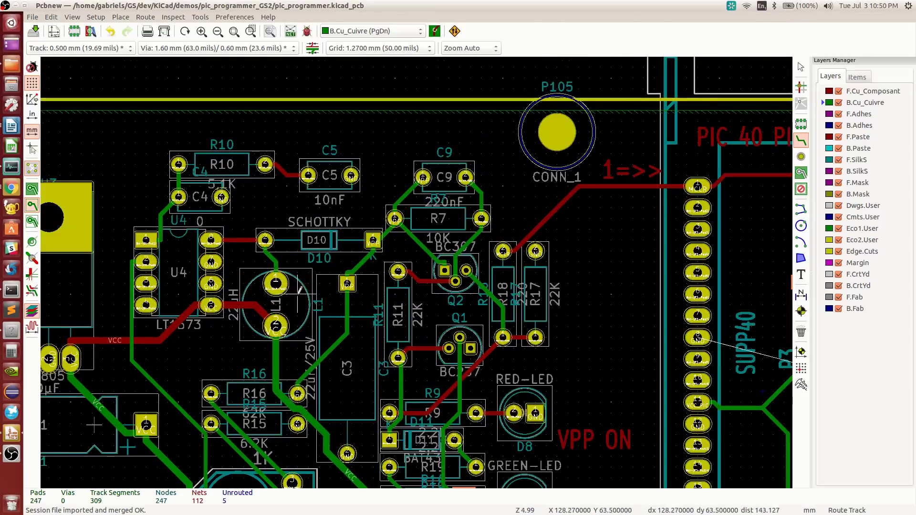
pyautogui.moveTo(341, 358); pyautogui.dragTo(371, 220, button='middle')
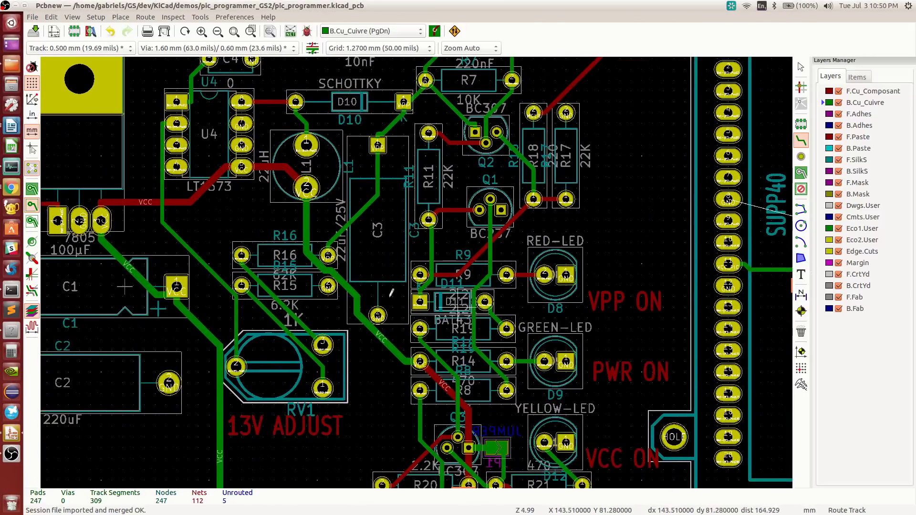
pyautogui.moveTo(390, 294); pyautogui.dragTo(327, 280, button='middle')
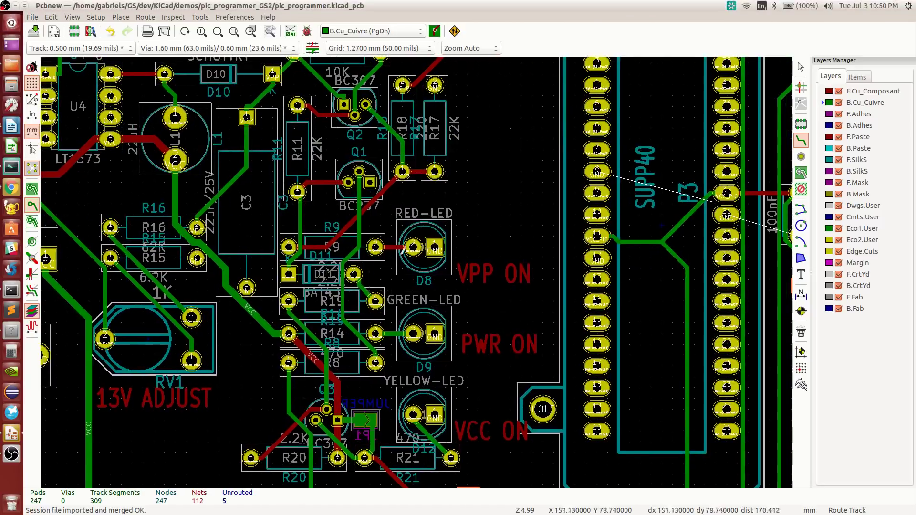
pyautogui.moveTo(412, 241); pyautogui.dragTo(289, 317, button='middle')
pyautogui.scroll(-1, 386, 287)
pyautogui.moveTo(686, 236); pyautogui.dragTo(386, 270, button='middle')
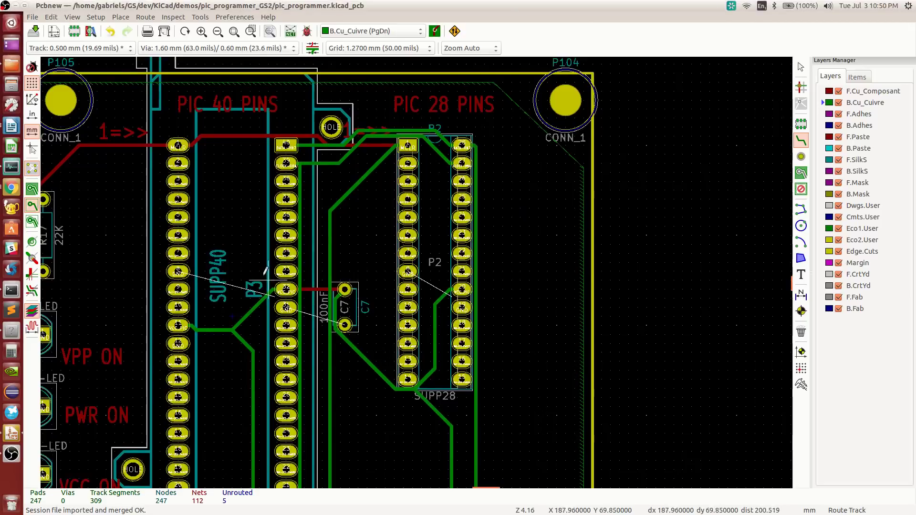
pyautogui.moveTo(391, 334); pyautogui.dragTo(394, 259, button='middle')
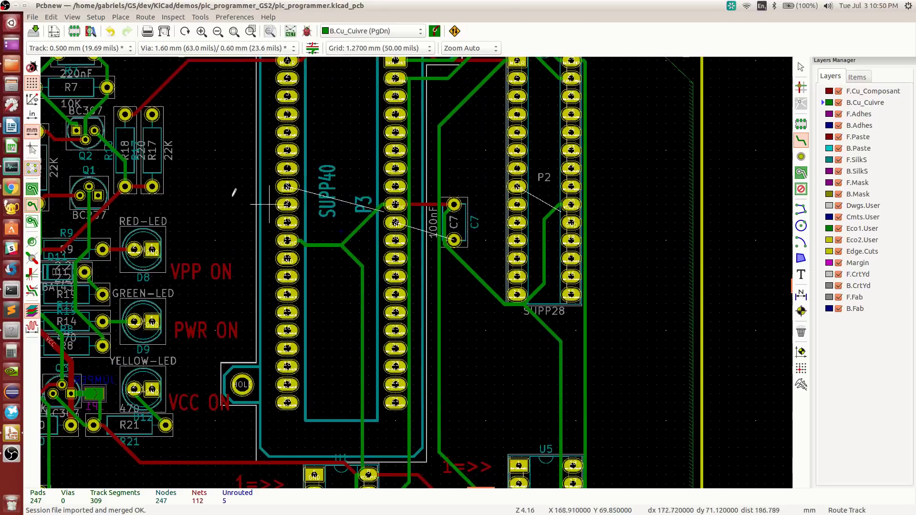
# Step: Display the filled zones and hide every layer except B.Cu_Cuivre
pyautogui.click(32, 189)
pyautogui.scroll(-4, 417, 272)
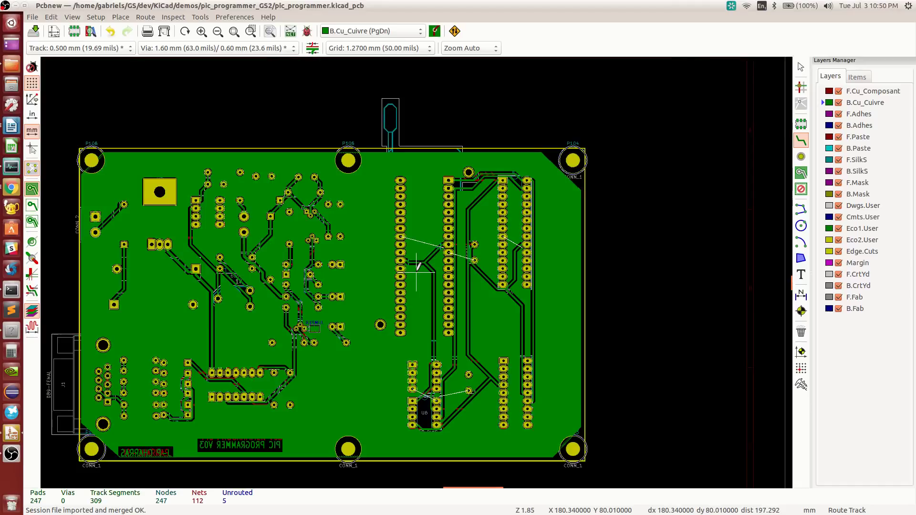
pyautogui.rightClick(844, 103)
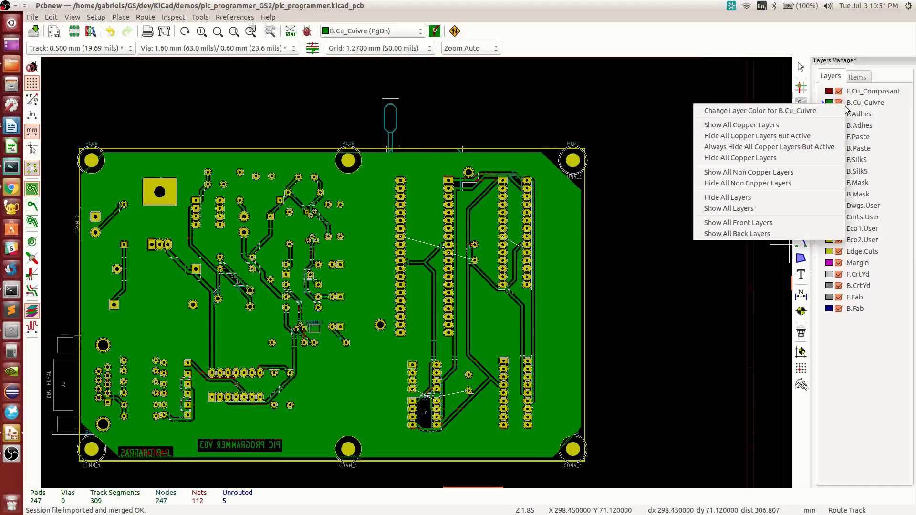
pyautogui.click(794, 199)
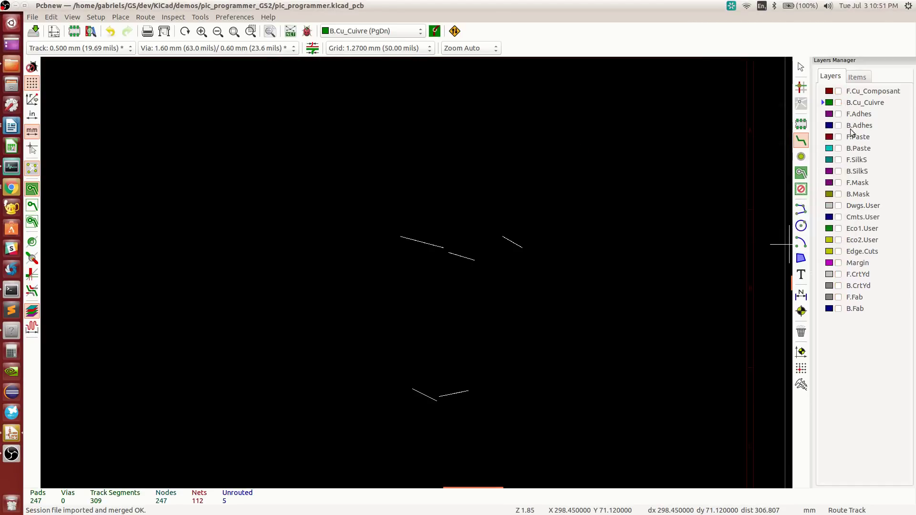
pyautogui.click(838, 103)
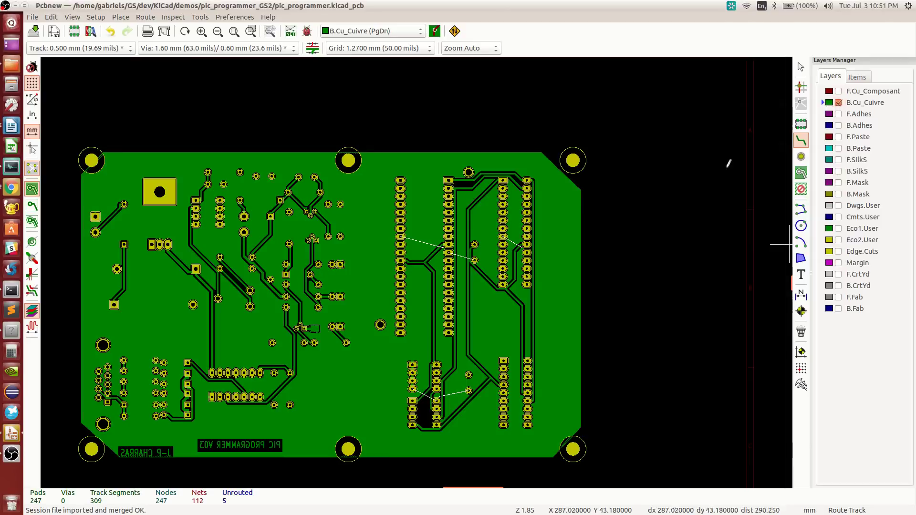
# Step: Examine the ground plane on B.Cu_Cuivre around the unconnected pads of P3, C7, P2, U6 and C6
pyautogui.scroll(4, 410, 253)
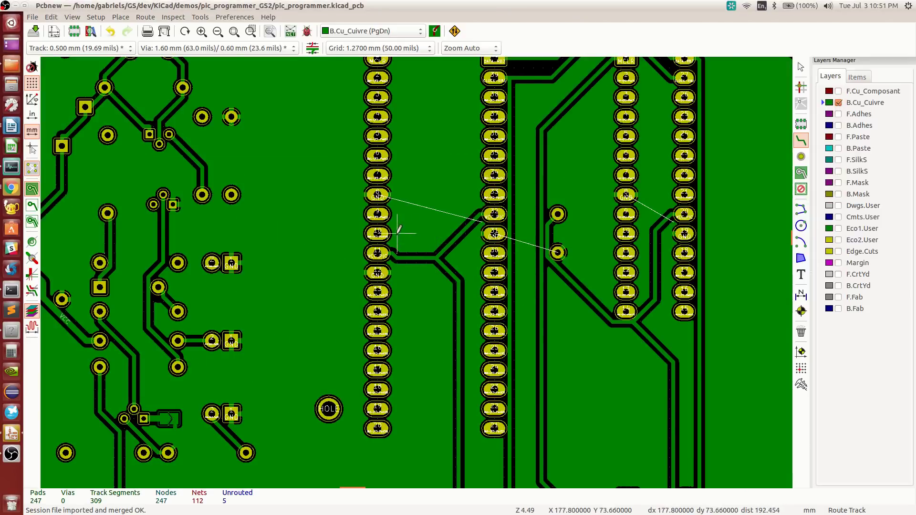
pyautogui.scroll(-4, 399, 230)
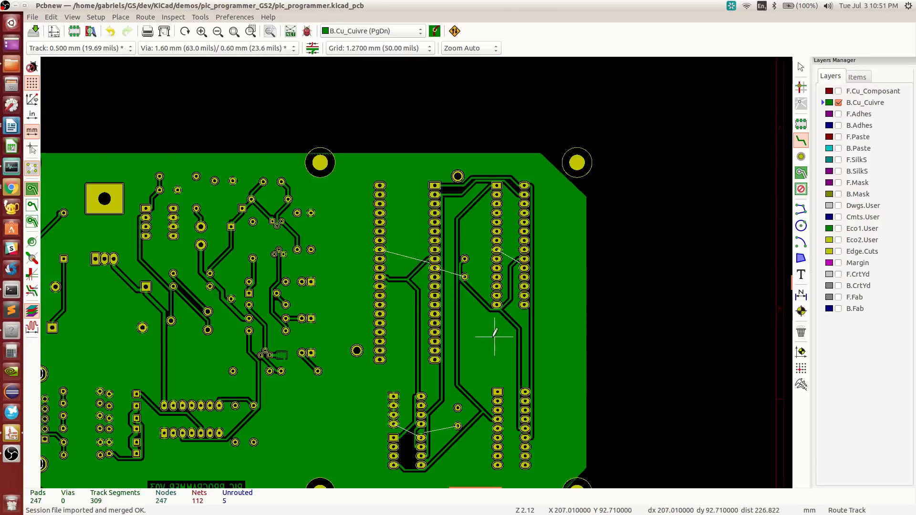
pyautogui.scroll(-2, 495, 335)
pyautogui.scroll(4, 416, 273)
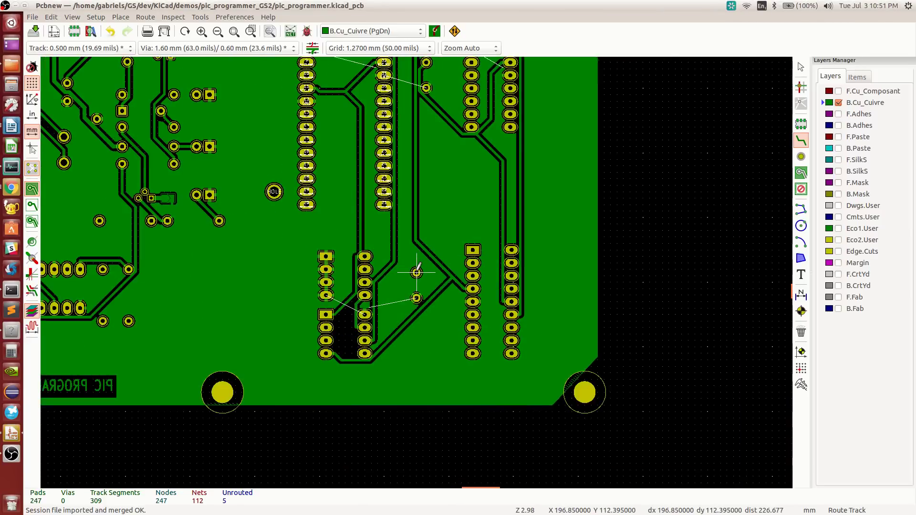
pyautogui.scroll(2, 416, 273)
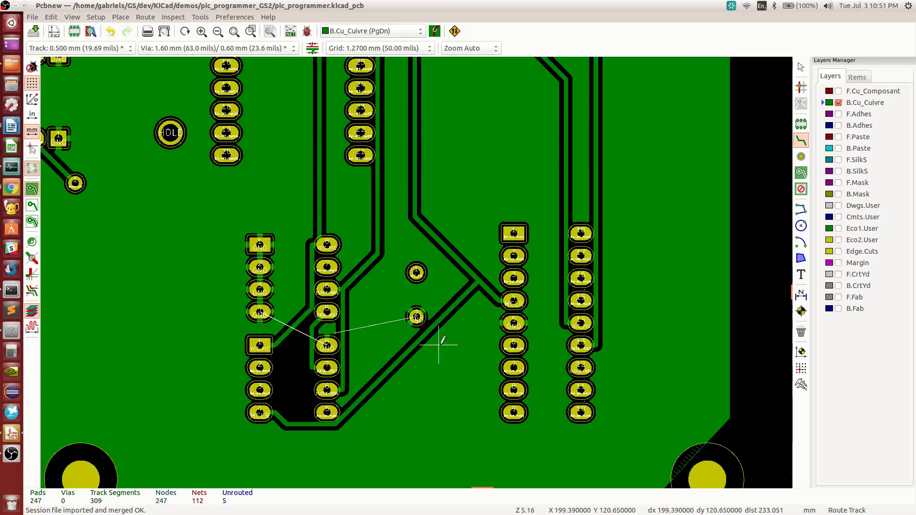
pyautogui.scroll(-2, 416, 272)
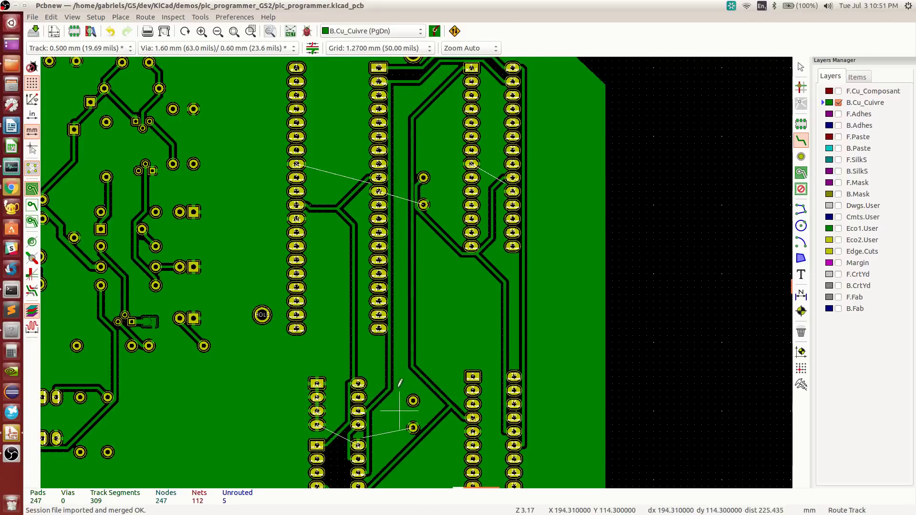
# Step: Display the F.Cu_Composant layer as well and turn off the zone fills
pyautogui.moveTo(382, 434); pyautogui.dragTo(473, 326, button='middle')
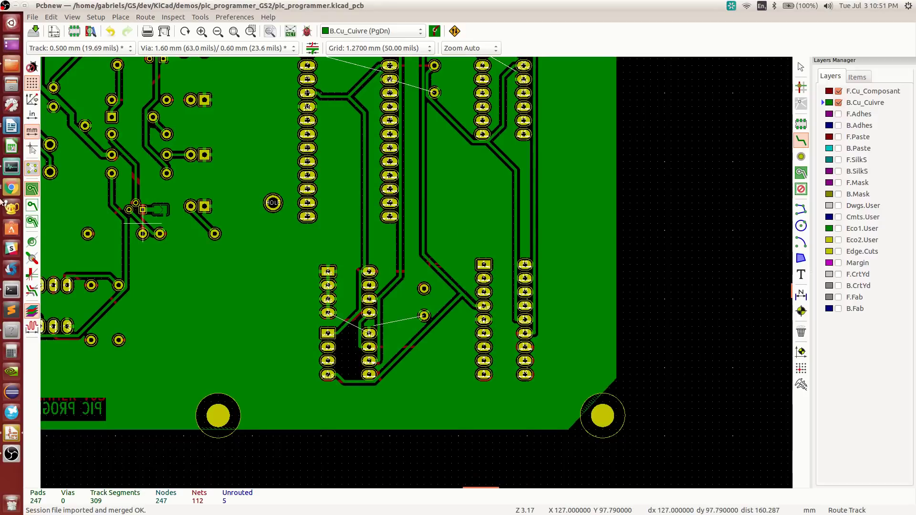
pyautogui.click(32, 207)
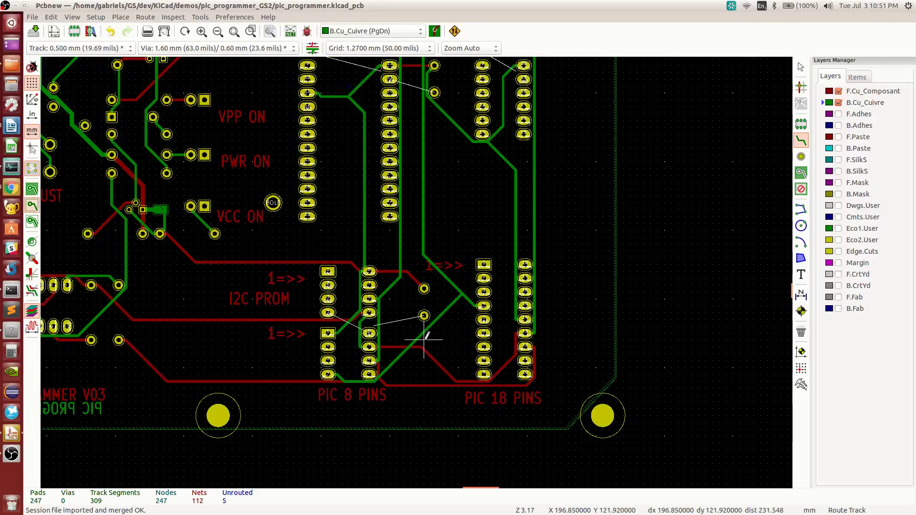
pyautogui.scroll(1, 423, 340)
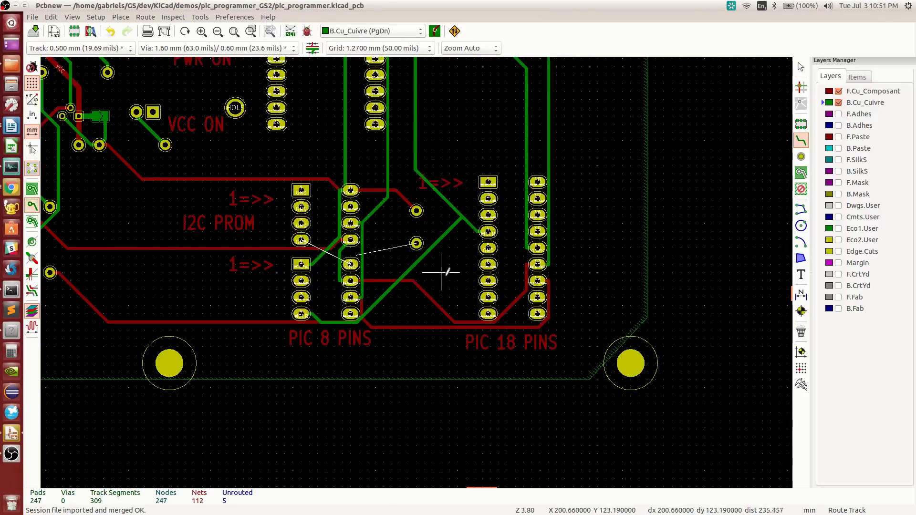
pyautogui.click(801, 157)
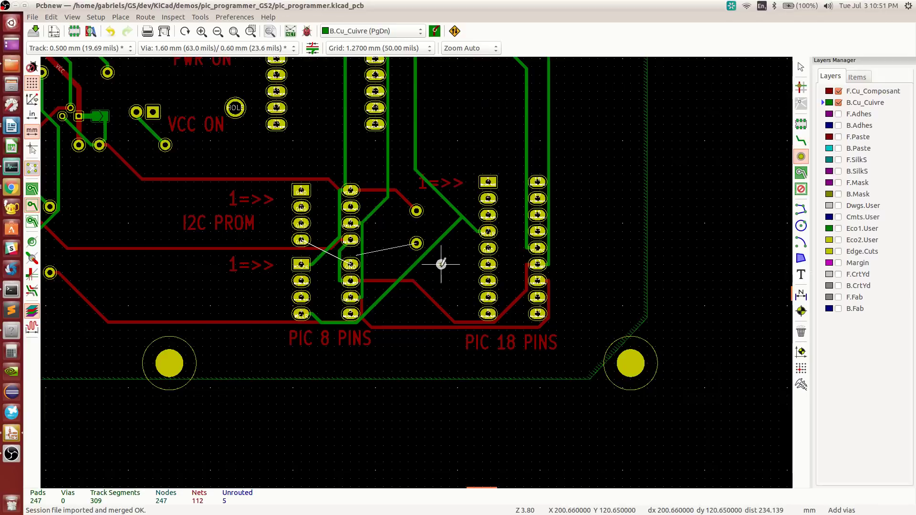
pyautogui.click(441, 264)
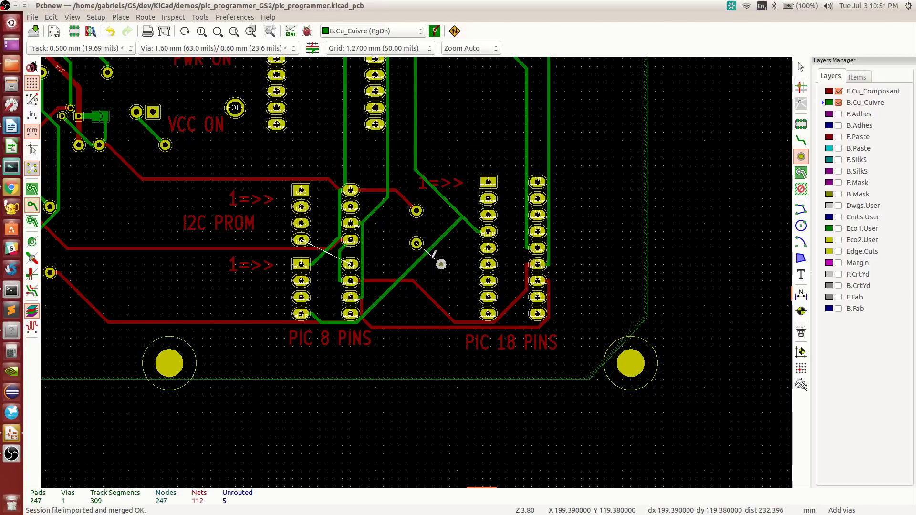
pyautogui.press('Escape')
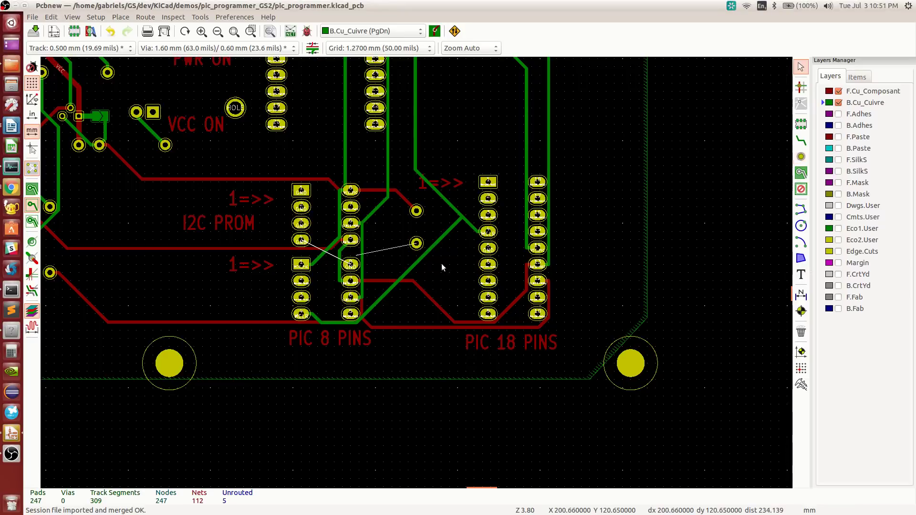
# Step: Place a 1.60/0.60 mm via diagonally below pad 2 of C6 and route a GND track on F.Cu_Composant from it to that pad
pyautogui.click(800, 157)
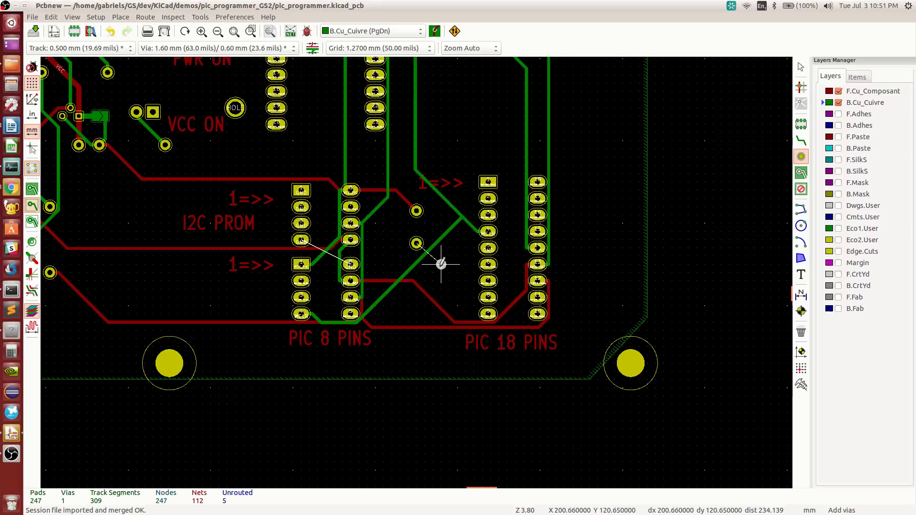
pyautogui.scroll(2, 440, 264)
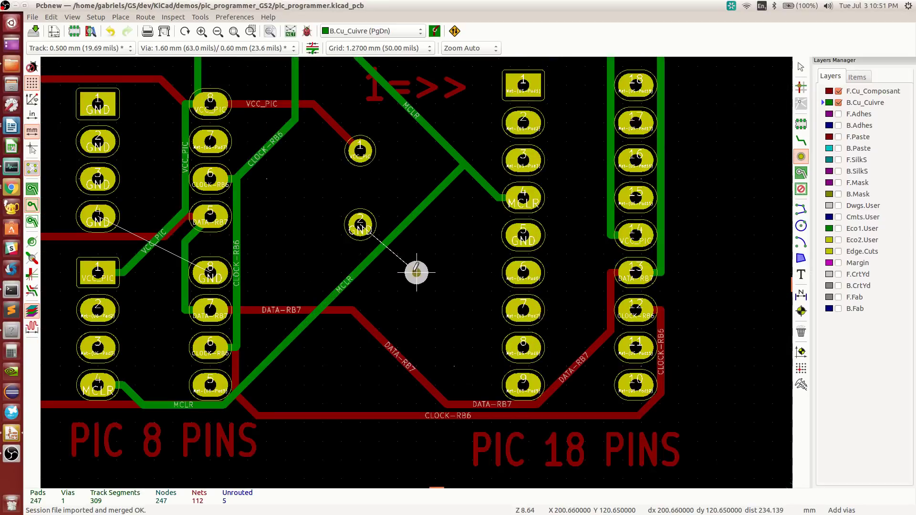
pyautogui.click(834, 94)
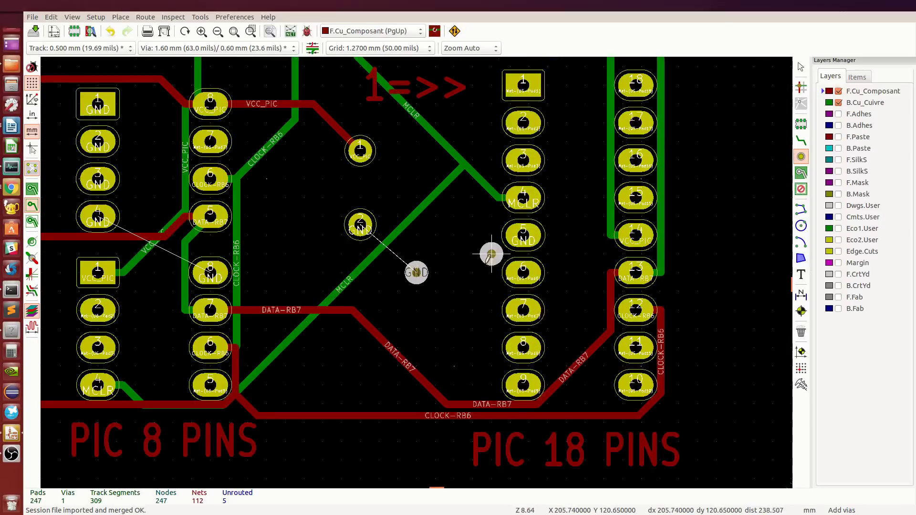
pyautogui.click(800, 141)
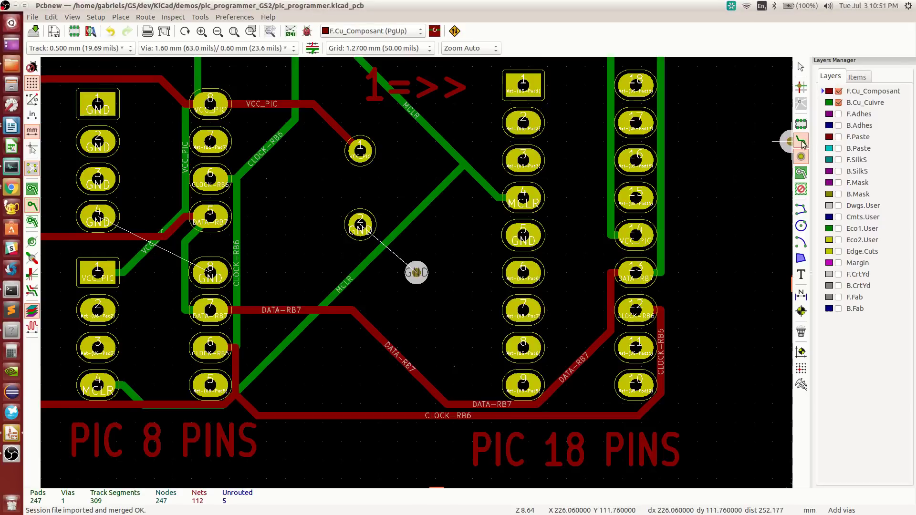
pyautogui.click(417, 272)
pyautogui.click(360, 225)
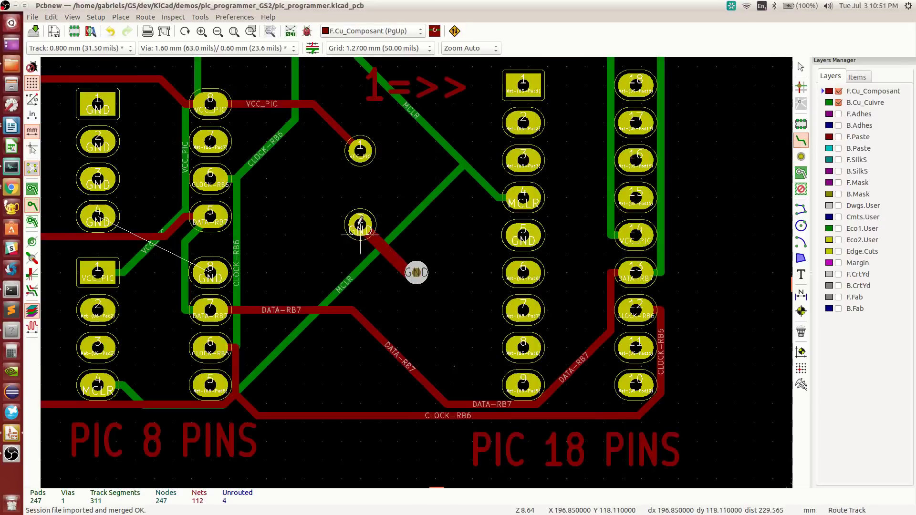
# Step: Route a 0.800 mm GND track on F.Cu_Composant from pad 8 of U6 to pad 2 of C6
pyautogui.scroll(-3, 226, 246)
pyautogui.scroll(5, 409, 279)
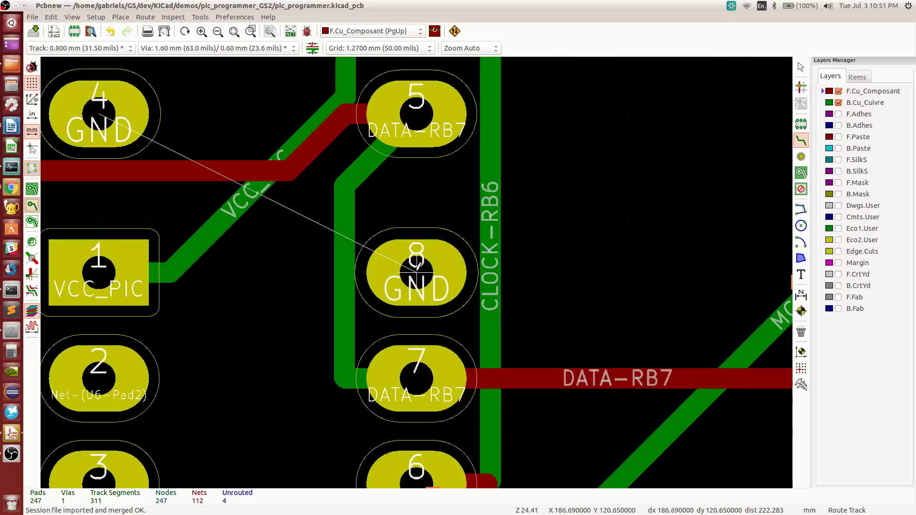
pyautogui.scroll(-3, 417, 272)
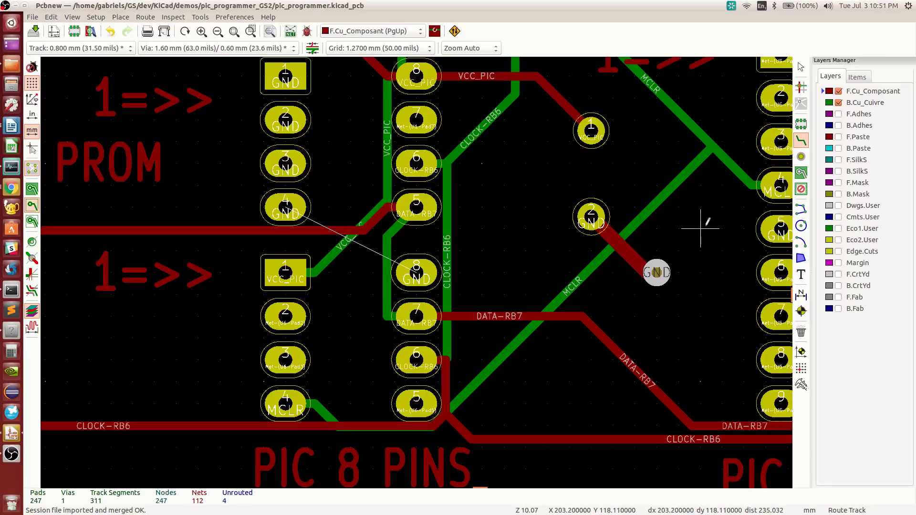
pyautogui.click(417, 273)
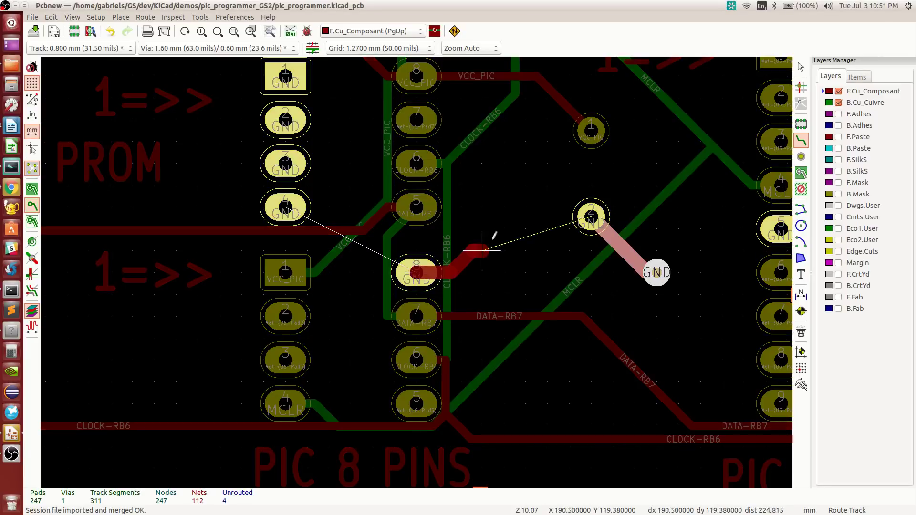
pyautogui.click(590, 215)
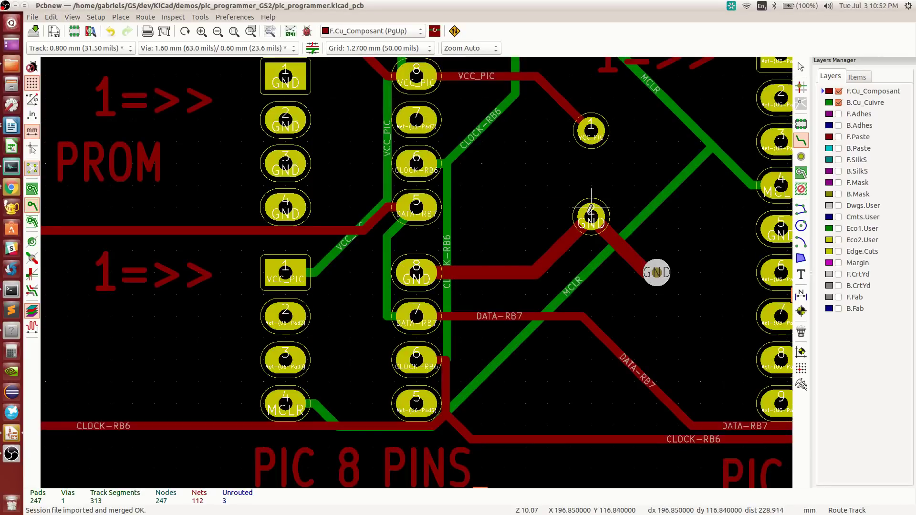
# Step: Examine the remaining unrouted GND connections across the board, especially around the PIC 40 PINS and PIC 28 PINS sockets
pyautogui.scroll(-1, 525, 249)
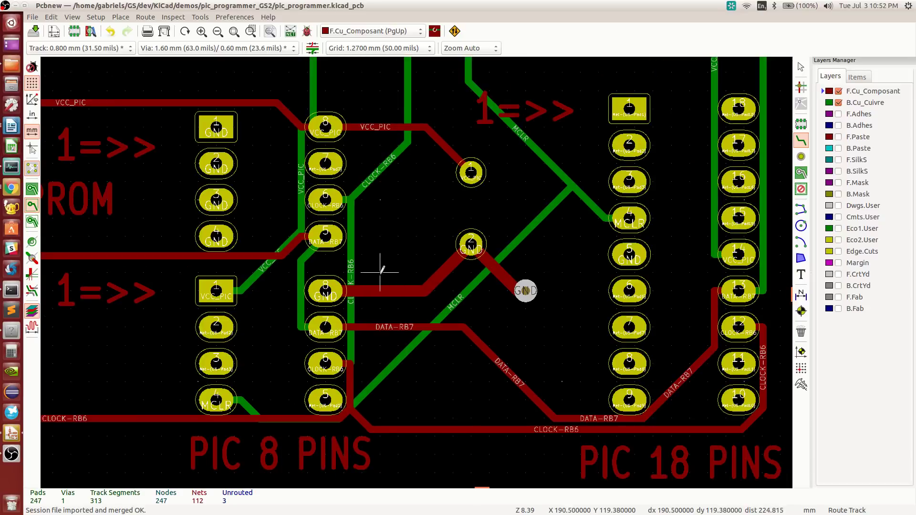
pyautogui.scroll(1, 216, 236)
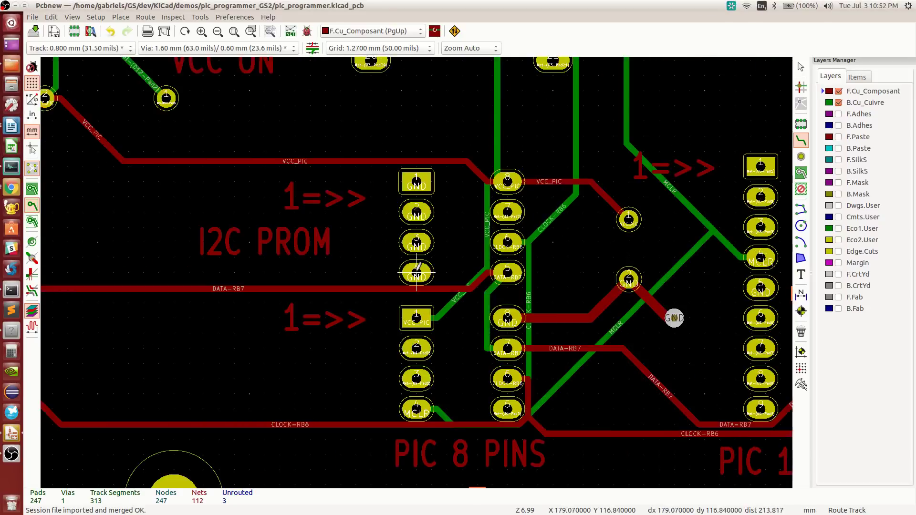
pyautogui.scroll(-4, 417, 273)
pyautogui.scroll(1, 416, 272)
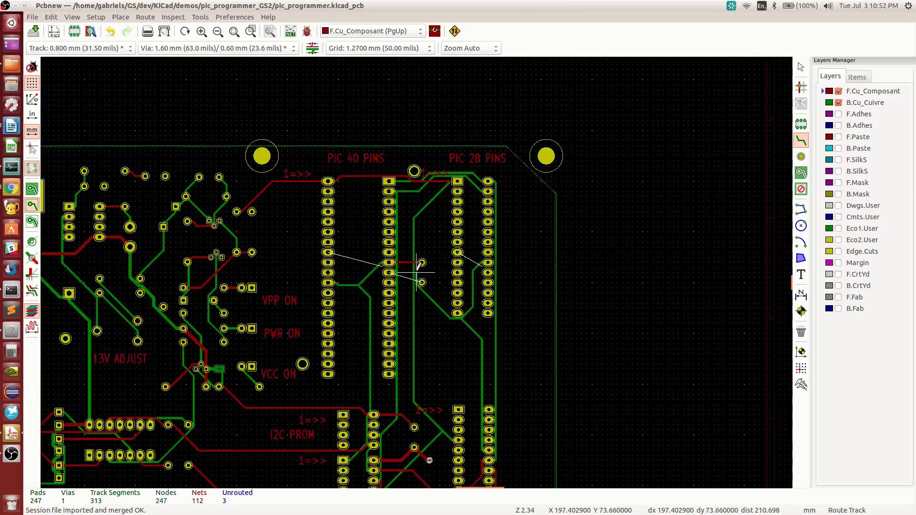
pyautogui.scroll(4, 416, 273)
pyautogui.scroll(-3, 474, 286)
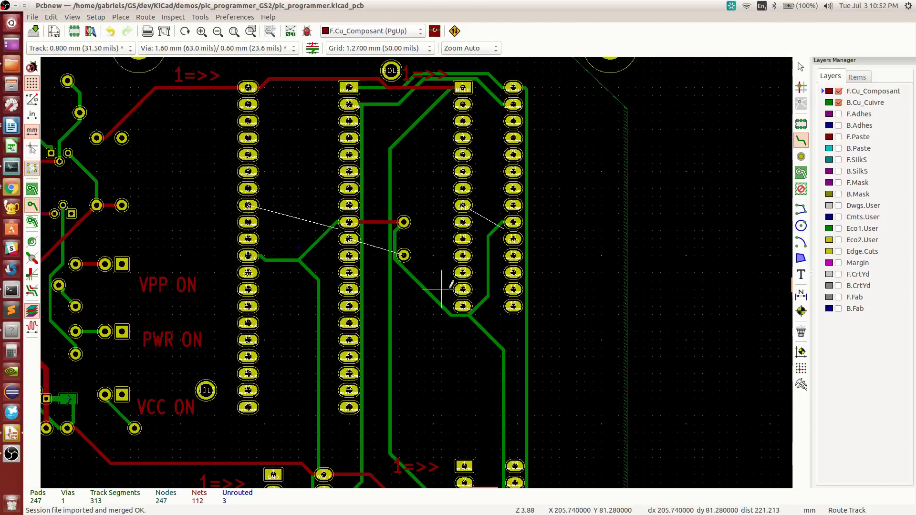
pyautogui.moveTo(442, 289); pyautogui.dragTo(420, 169, button='middle')
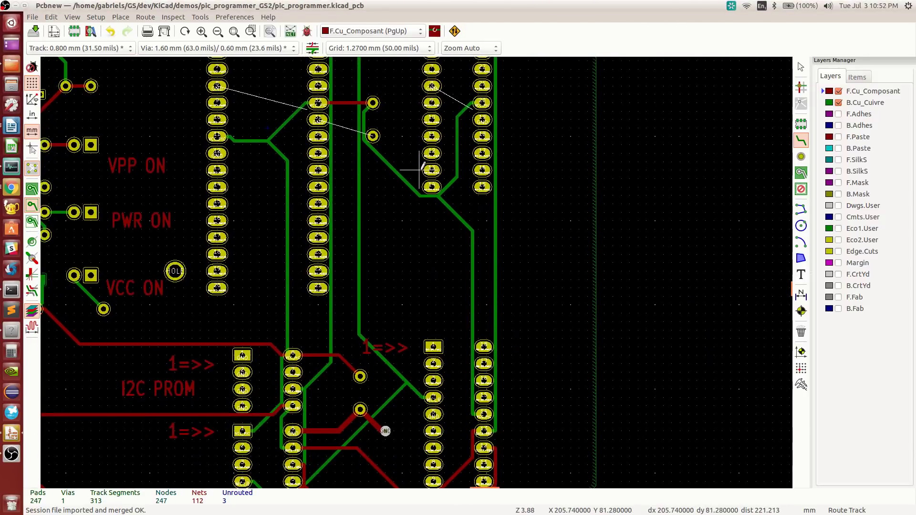
pyautogui.moveTo(402, 152); pyautogui.dragTo(406, 182, button='middle')
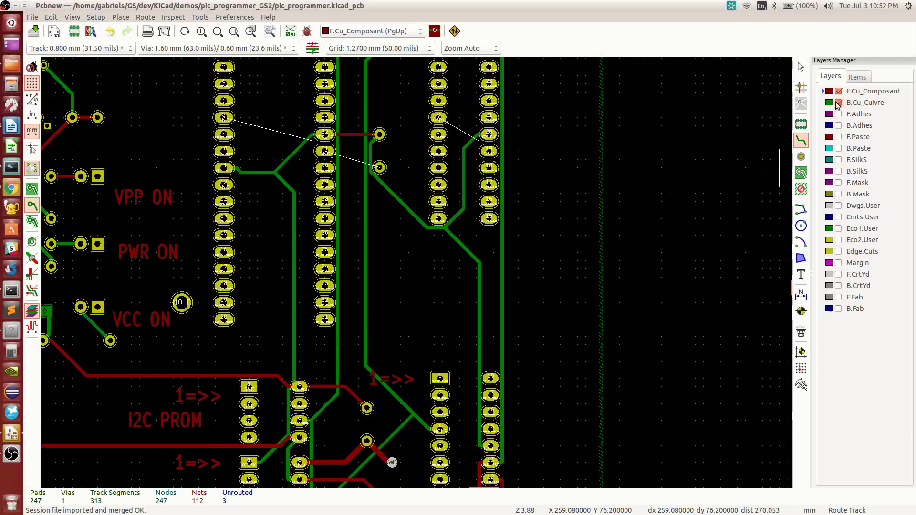
# Step: Display the filled zones and examine the ground plane around the GND pads of P3, C7 and P2 and down to C6
pyautogui.click(32, 189)
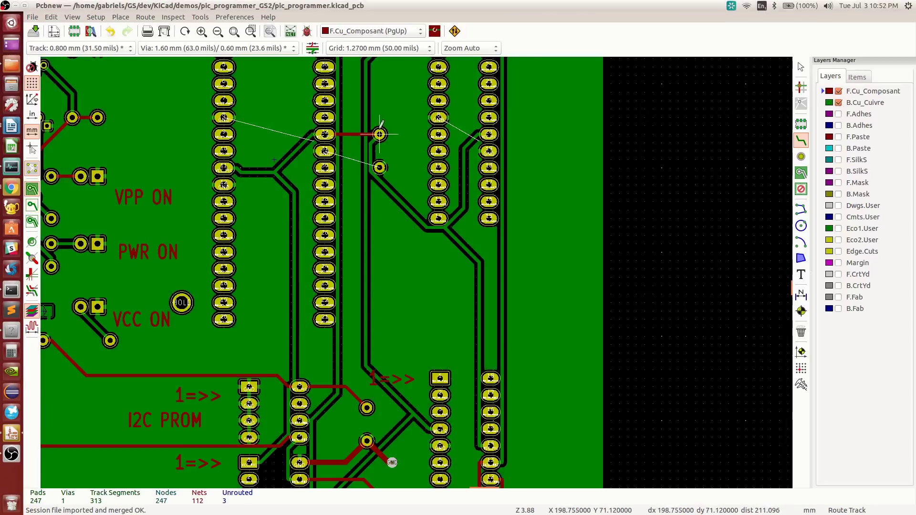
pyautogui.scroll(3, 417, 126)
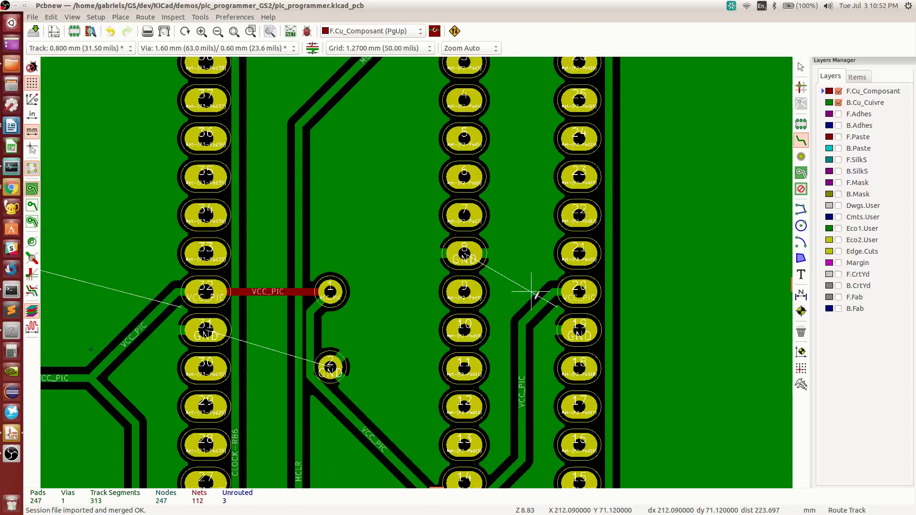
pyautogui.moveTo(530, 405); pyautogui.dragTo(495, 201, button='middle')
pyautogui.scroll(-3, 494, 201)
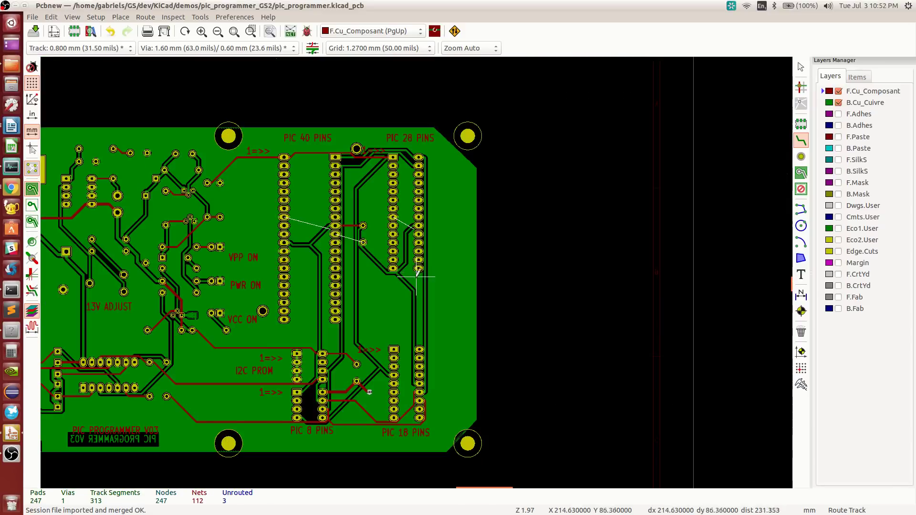
pyautogui.scroll(2, 418, 266)
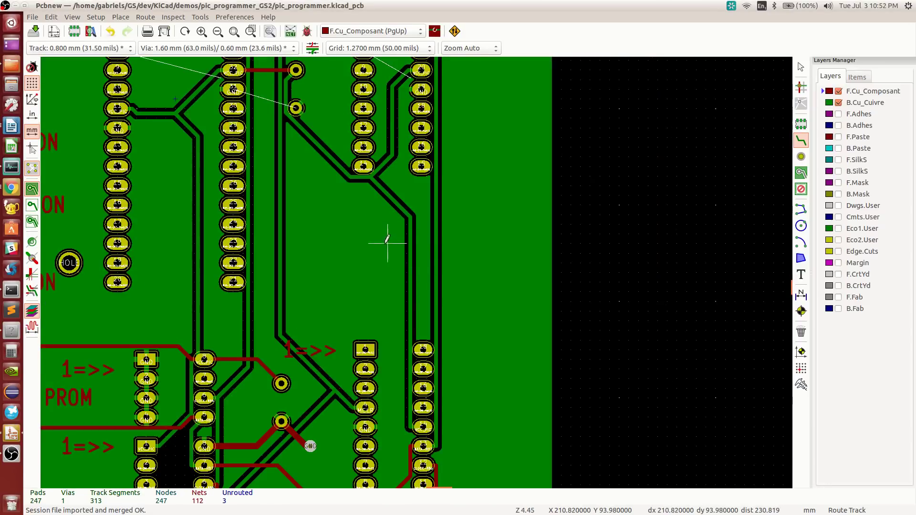
pyautogui.moveTo(387, 239); pyautogui.dragTo(366, 287, button='middle')
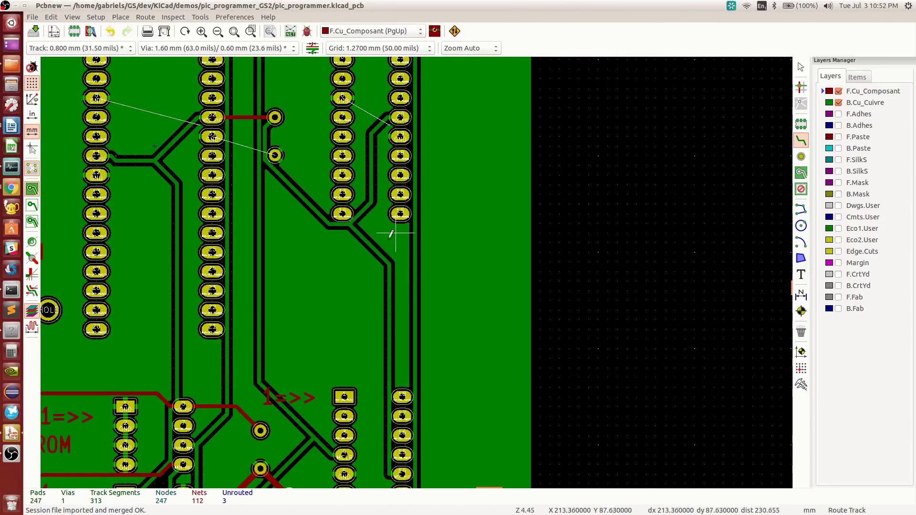
pyautogui.moveTo(338, 299); pyautogui.dragTo(345, 229, button='middle')
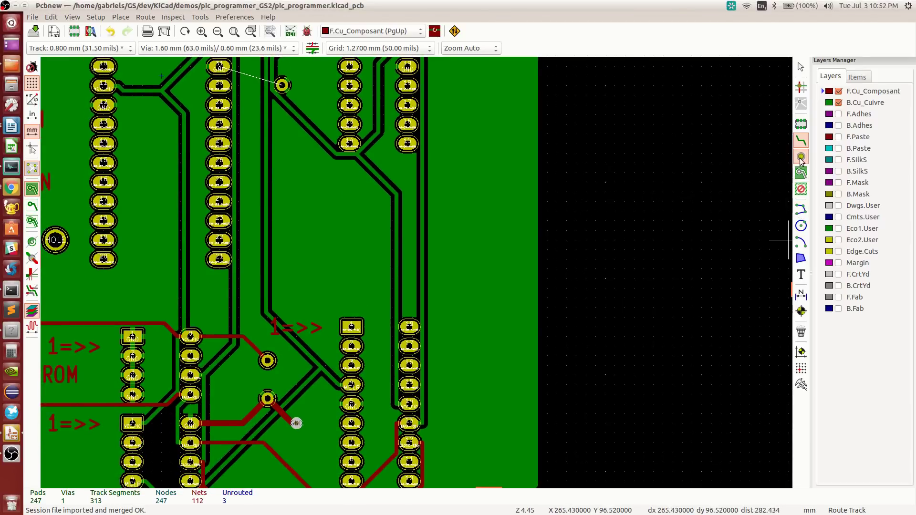
# Step: Turn off the zone fills and place two 1.60/0.60 mm GND vias, one above C6 near the PIC 18 PINS marker and one below pad 2 of C7
pyautogui.click(800, 157)
pyautogui.click(822, 102)
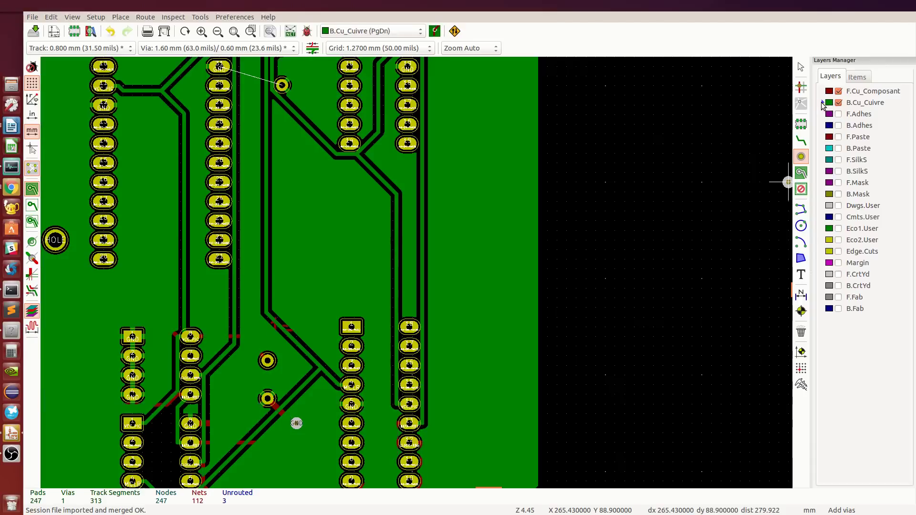
pyautogui.click(822, 92)
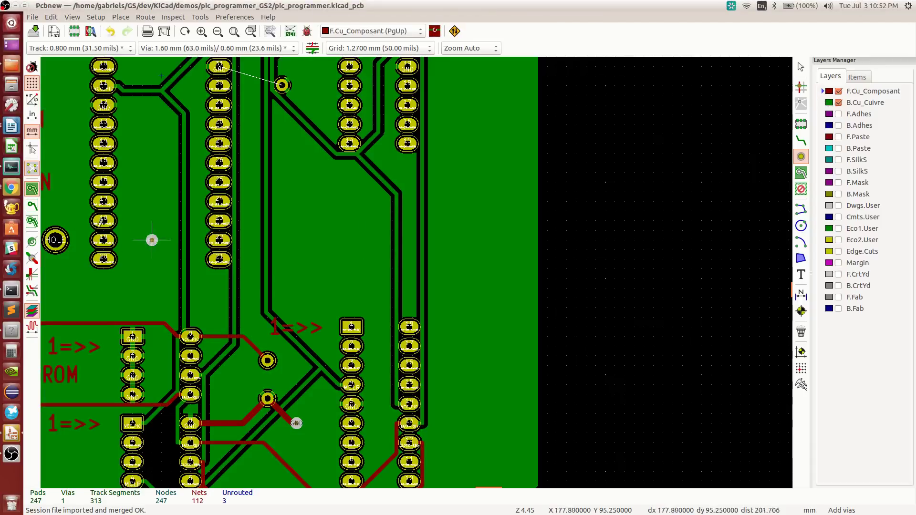
pyautogui.click(32, 205)
pyautogui.click(306, 317)
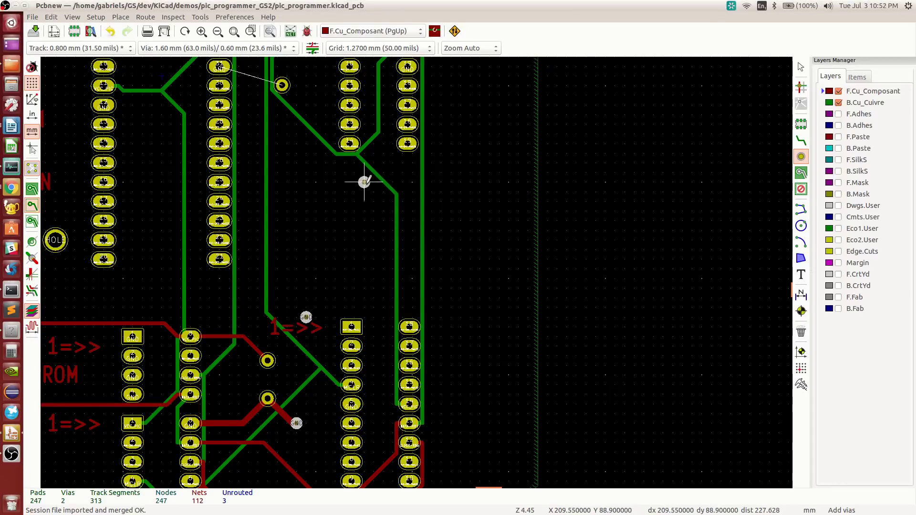
pyautogui.moveTo(364, 180); pyautogui.dragTo(331, 280, button='middle')
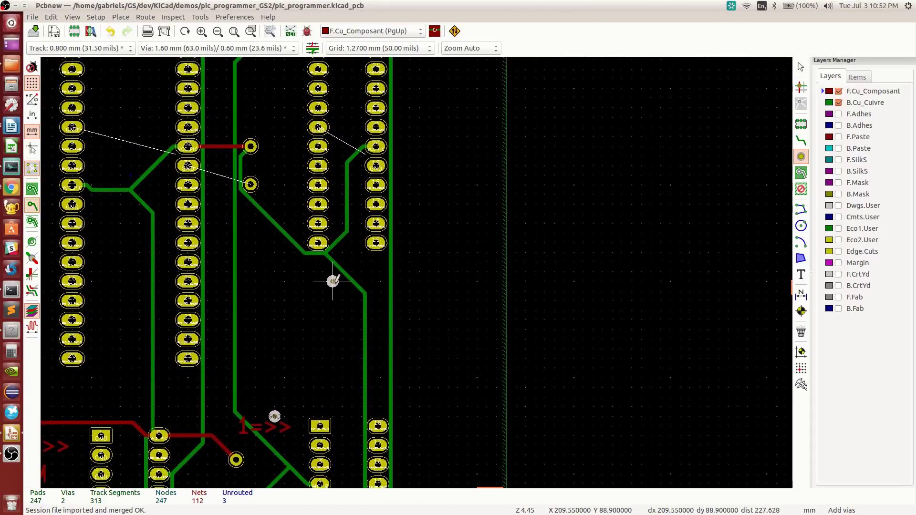
pyautogui.click(265, 252)
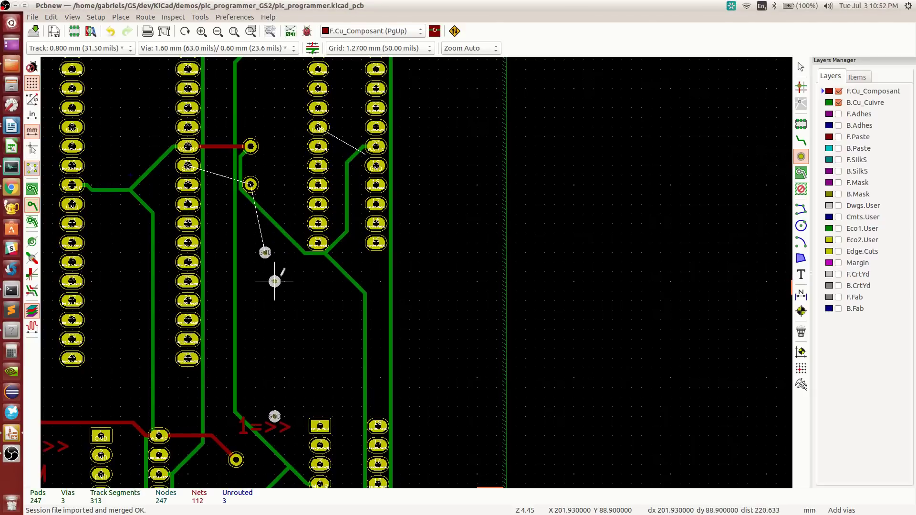
pyautogui.press('Escape')
pyautogui.click(802, 142)
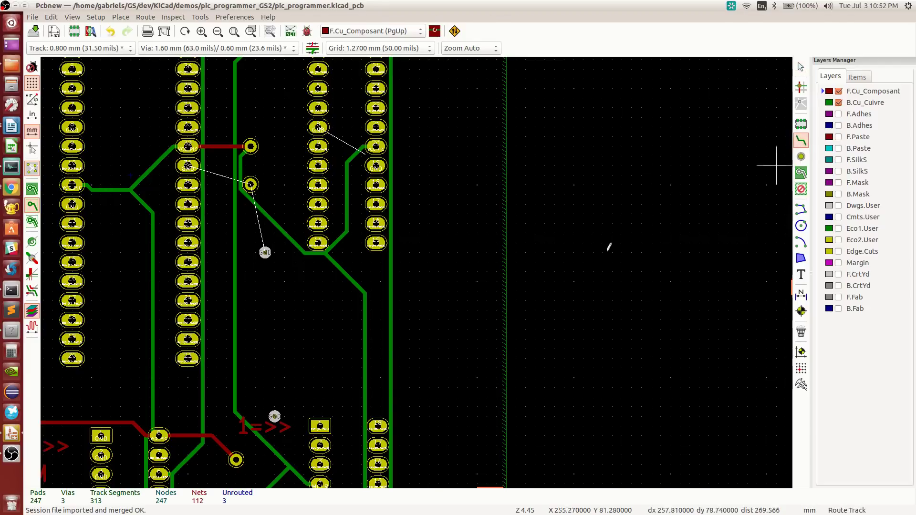
pyautogui.moveTo(285, 379); pyautogui.dragTo(303, 285, button='middle')
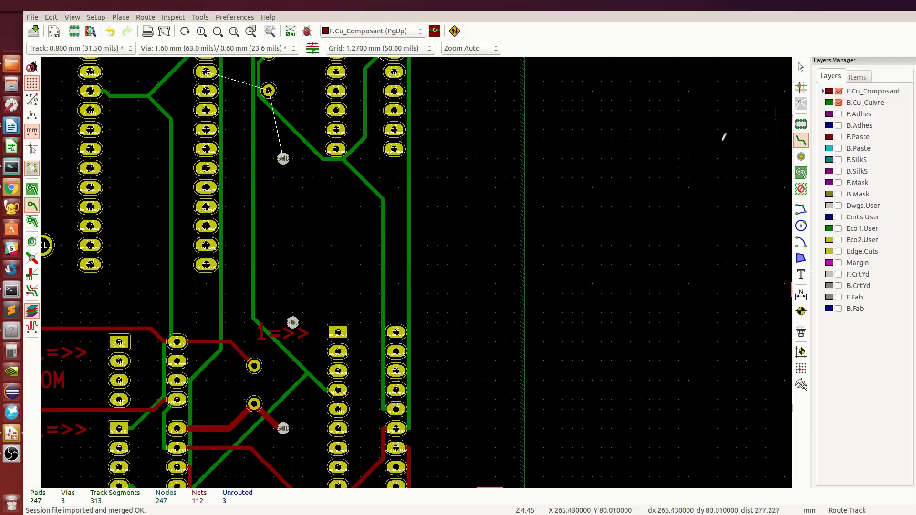
pyautogui.click(255, 366)
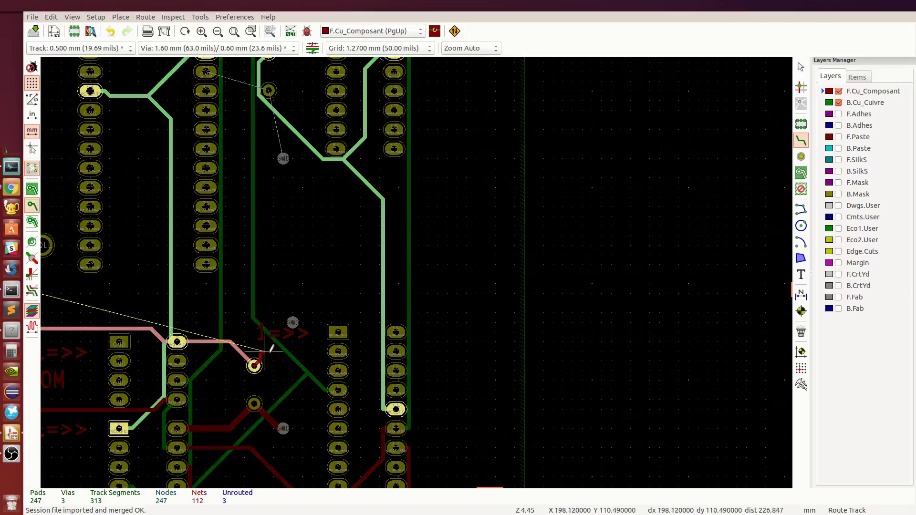
pyautogui.click(292, 322)
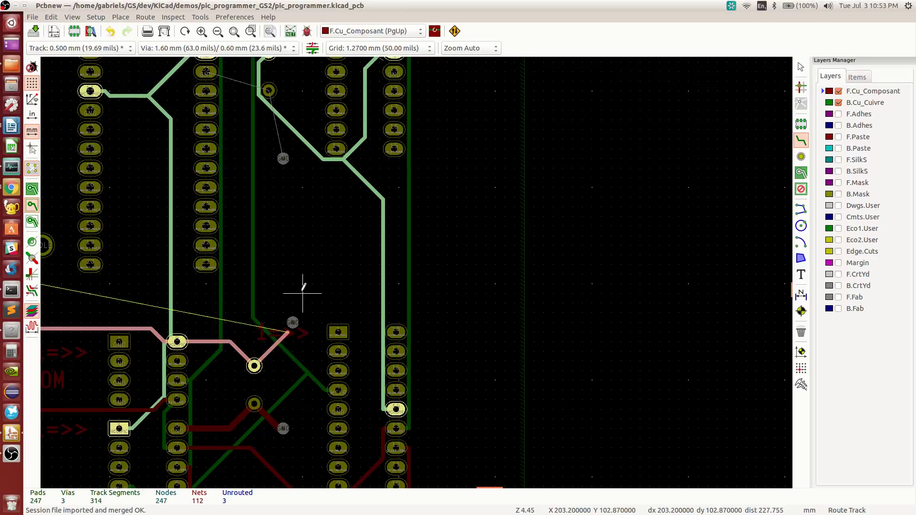
pyautogui.press('Escape')
pyautogui.press('F4')
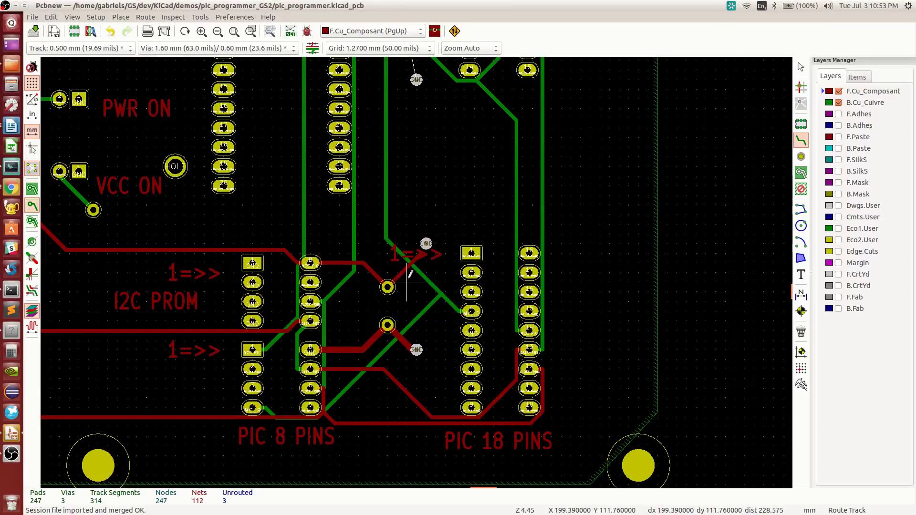
pyautogui.hotkey('ctrl', 'z')
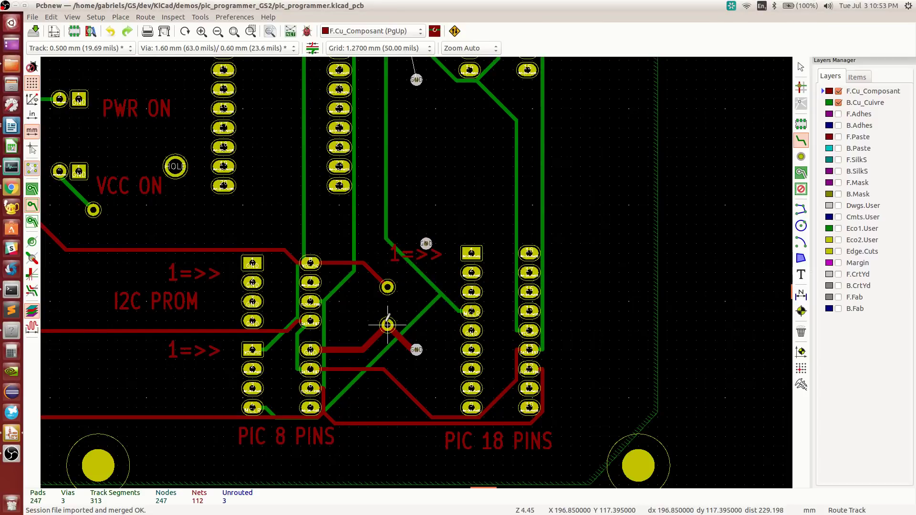
# Step: Try routing a GND track on F.Cu_Composant from pad 2 of C6 to the via above it, and undo it
pyautogui.click(388, 325)
pyautogui.click(426, 243)
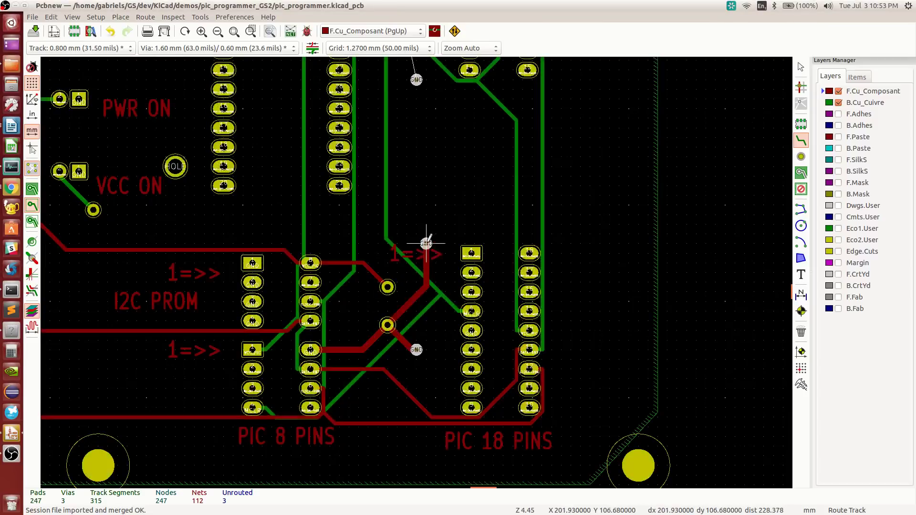
pyautogui.scroll(1, 444, 194)
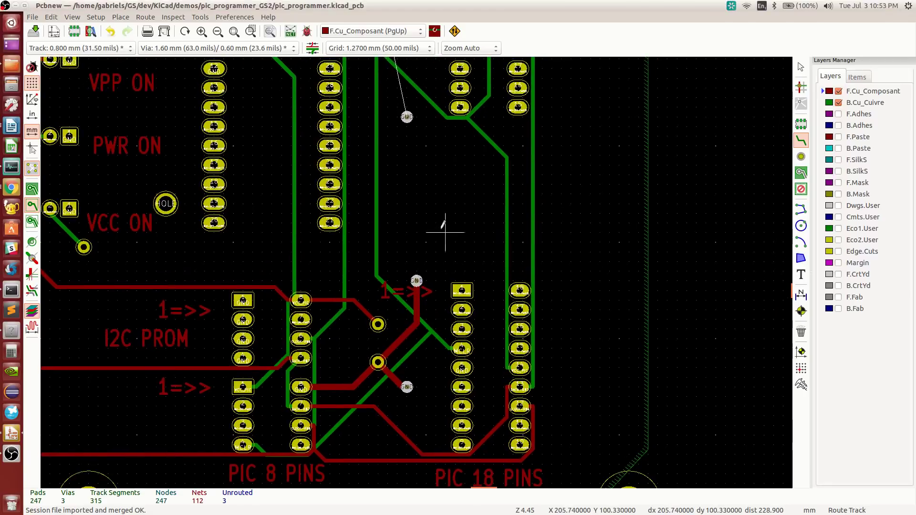
pyautogui.hotkey('ctrl', 'z')
# Step: Route 0.800 mm GND tracks on F.Cu_Composant from the via below C7 to its pad 2, and from pad 2 of C6 to the via above it
pyautogui.scroll(-2, 444, 224)
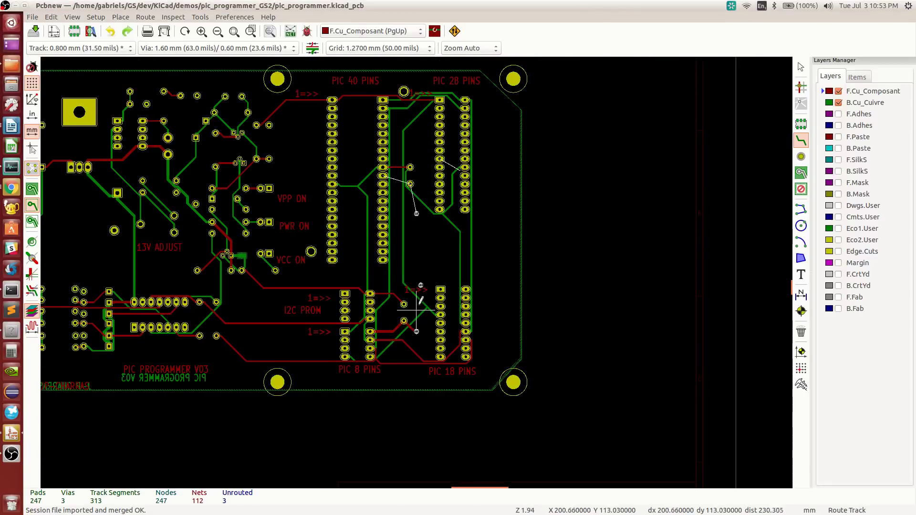
pyautogui.scroll(2, 420, 198)
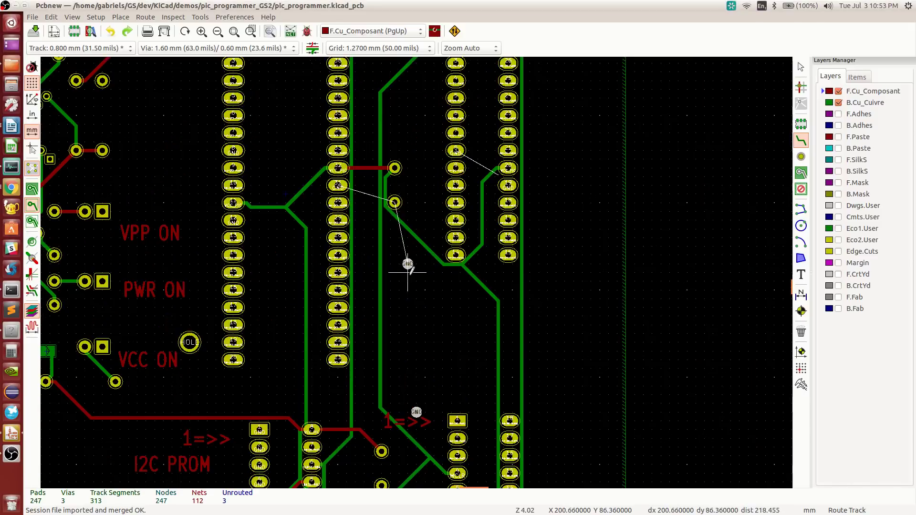
pyautogui.click(407, 263)
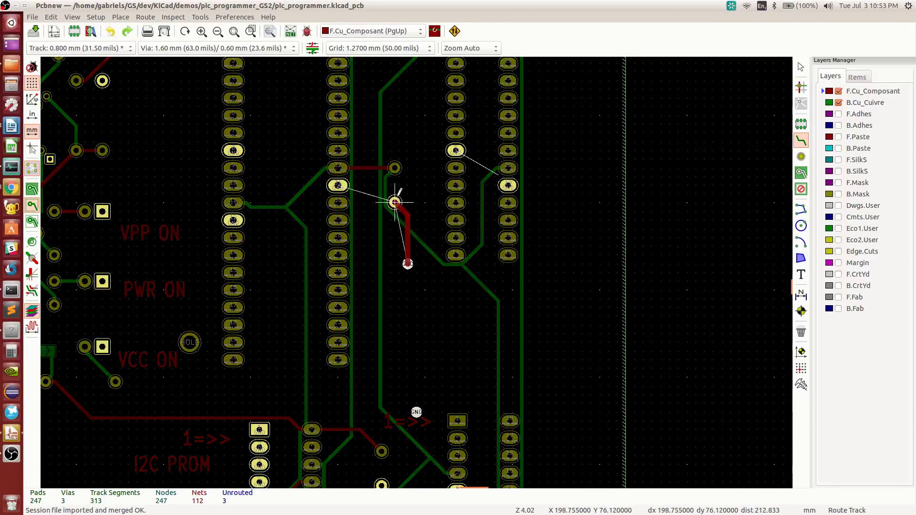
pyautogui.click(395, 203)
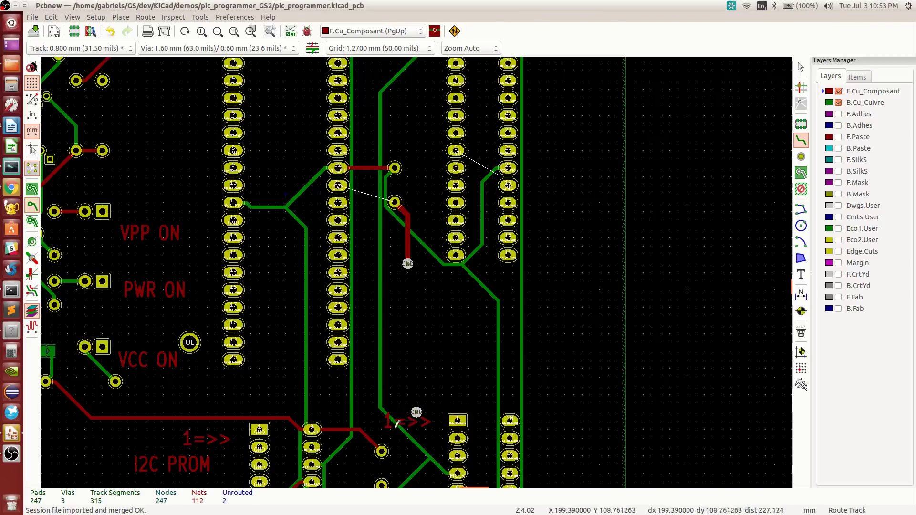
pyautogui.click(381, 485)
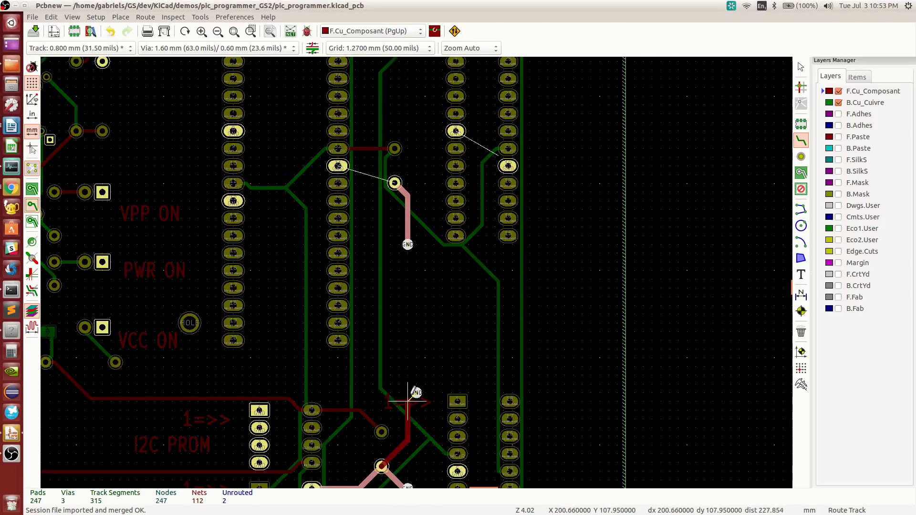
pyautogui.click(416, 393)
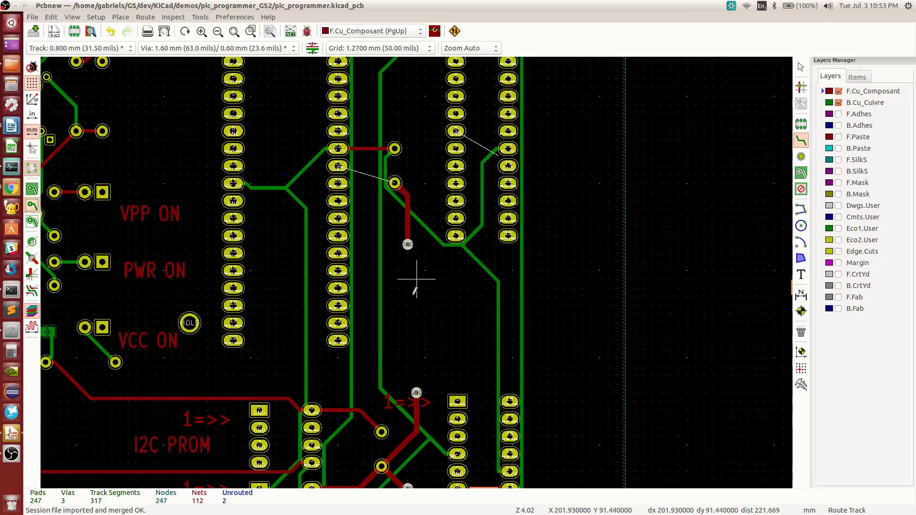
# Step: Display the filled zones and place a 1.60/0.60 mm GND via between pad 31 of P3 and pad 2 of C7
pyautogui.scroll(-1, 434, 288)
pyautogui.scroll(1, 438, 183)
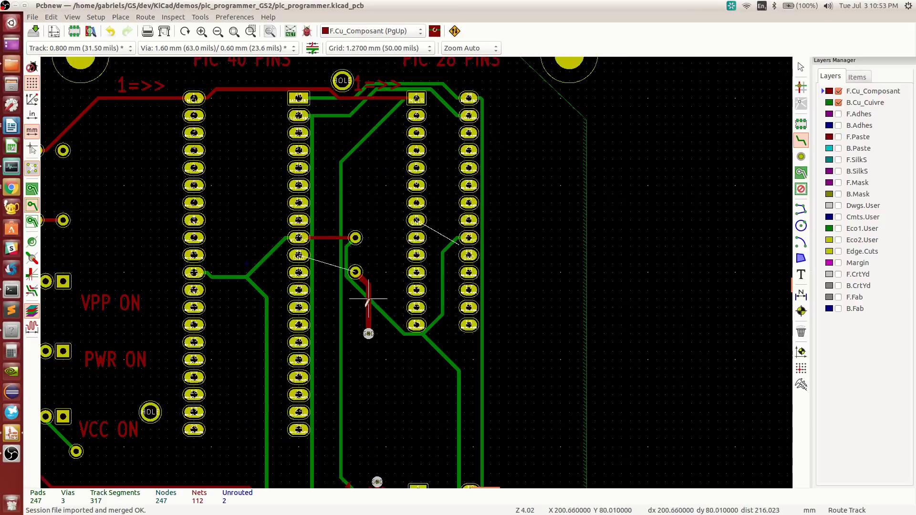
pyautogui.moveTo(365, 313); pyautogui.dragTo(381, 280, button='middle')
pyautogui.scroll(-1, 367, 291)
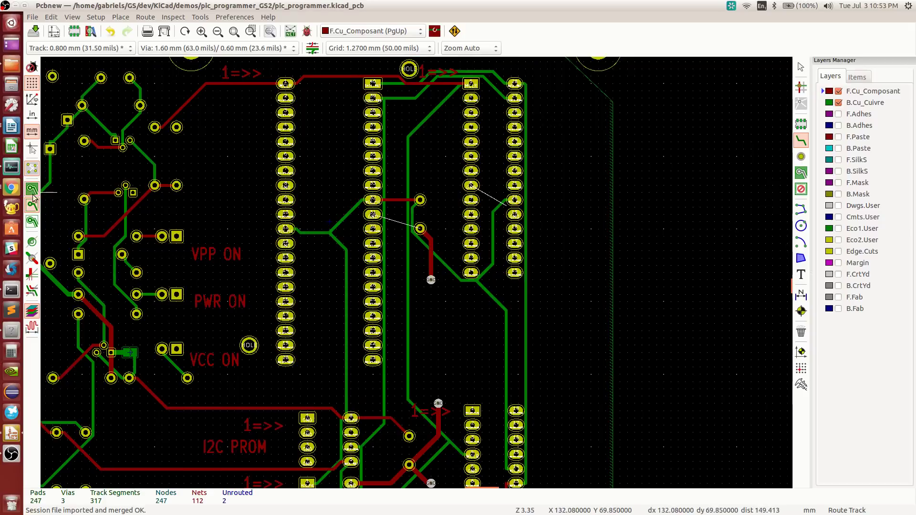
pyautogui.click(32, 194)
pyautogui.scroll(3, 410, 215)
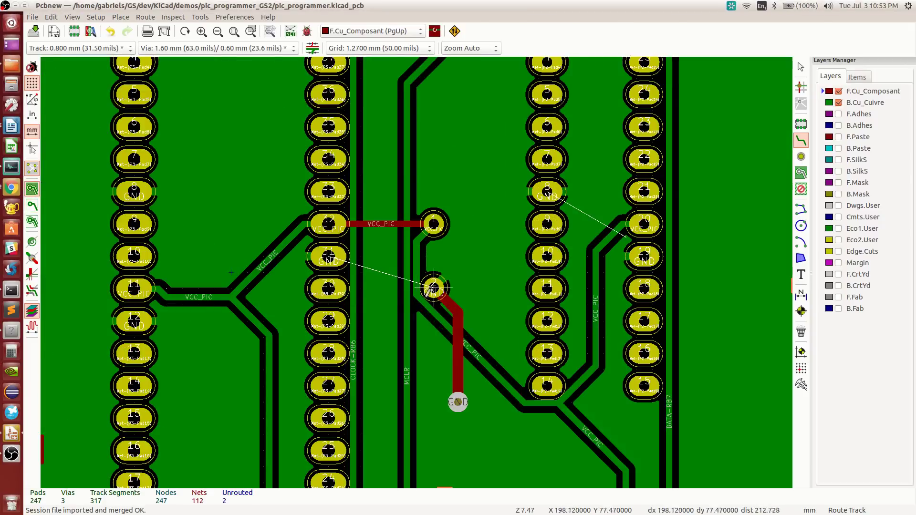
pyautogui.click(800, 158)
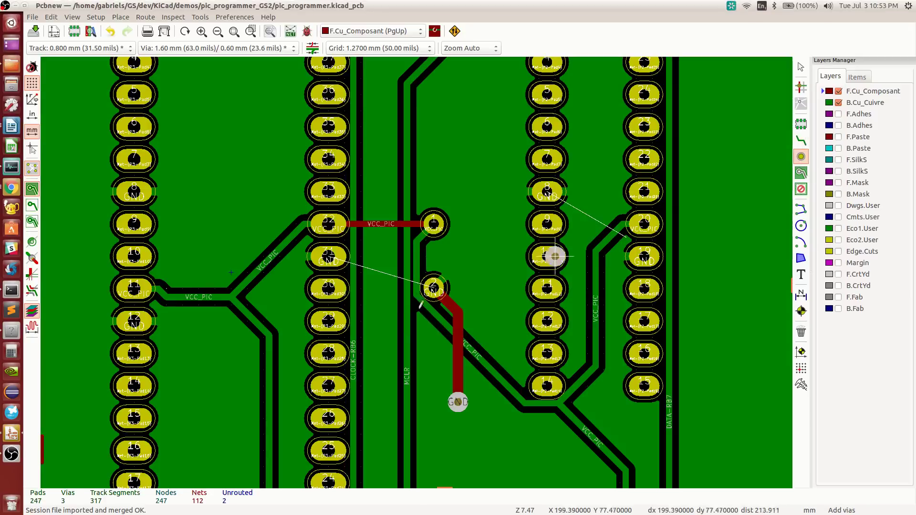
pyautogui.scroll(-3, 415, 270)
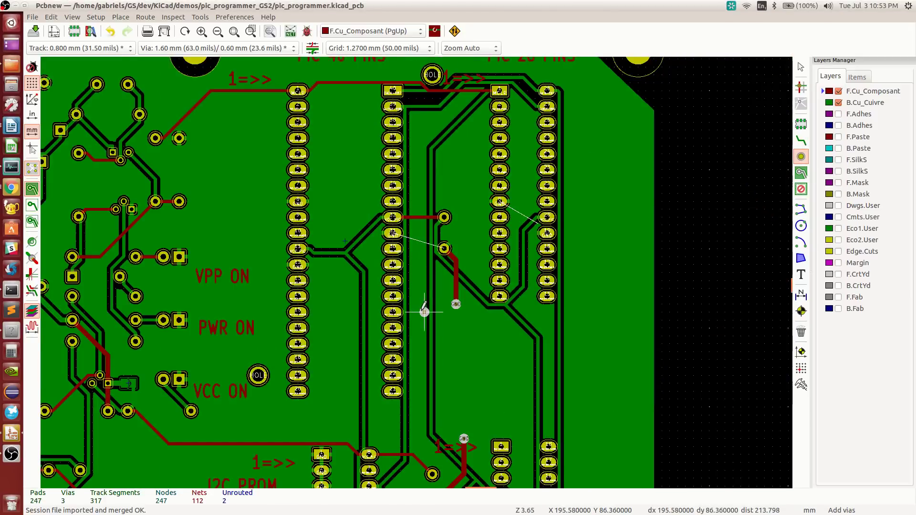
pyautogui.moveTo(423, 310); pyautogui.dragTo(396, 283, button='middle')
pyautogui.scroll(2, 377, 205)
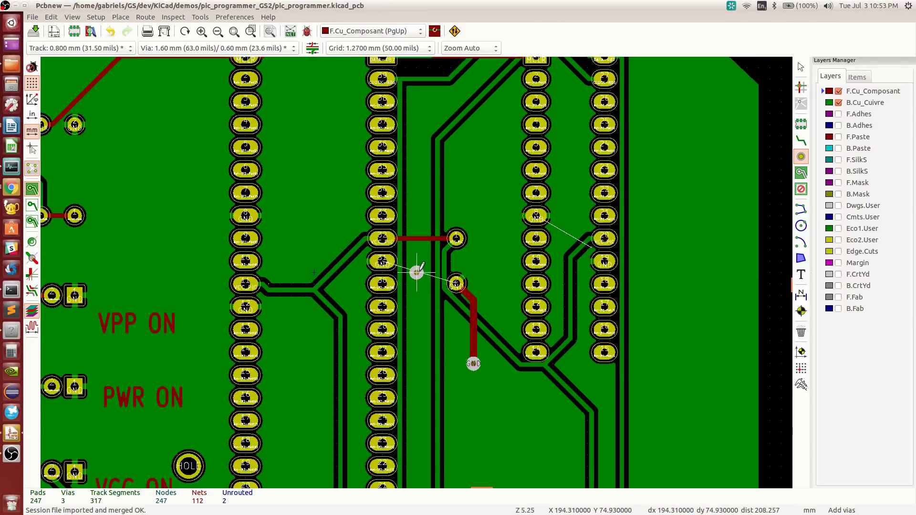
pyautogui.click(416, 261)
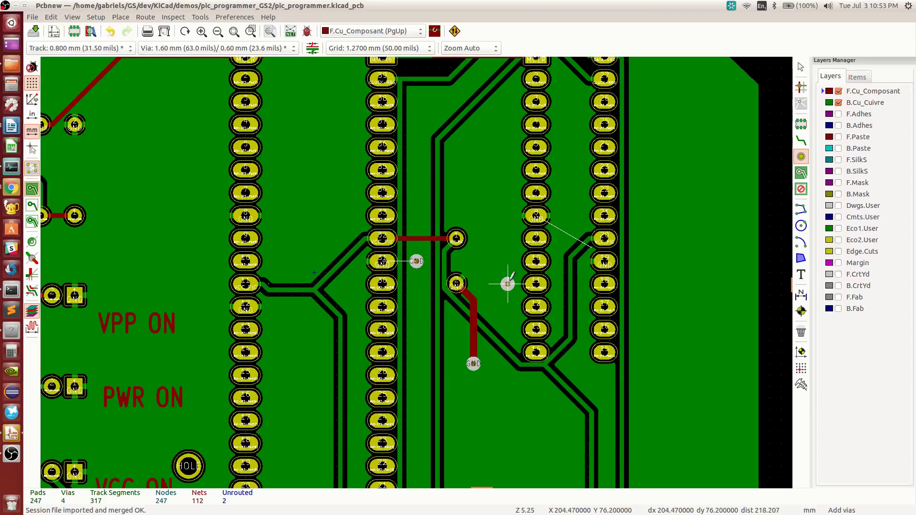
pyautogui.press('Escape')
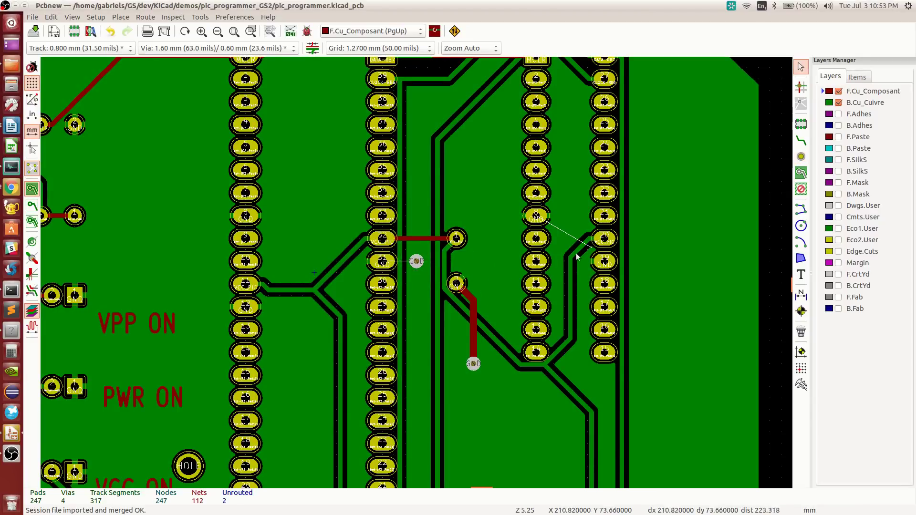
# Step: Route 0.800 mm GND tracks on F.Cu_Composant from pad 2 of C7 to the via beside it and on to pad 31 of P3
pyautogui.click(803, 142)
pyautogui.click(456, 283)
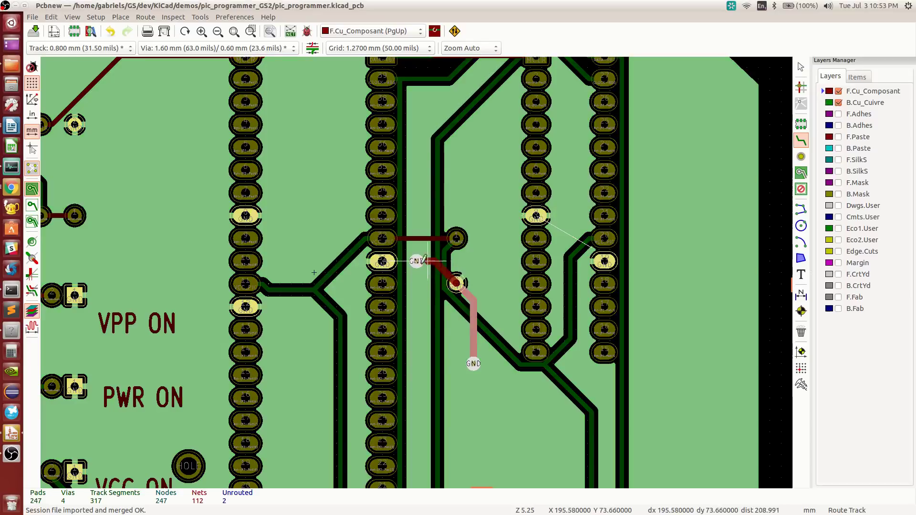
pyautogui.click(416, 261)
pyautogui.click(416, 261)
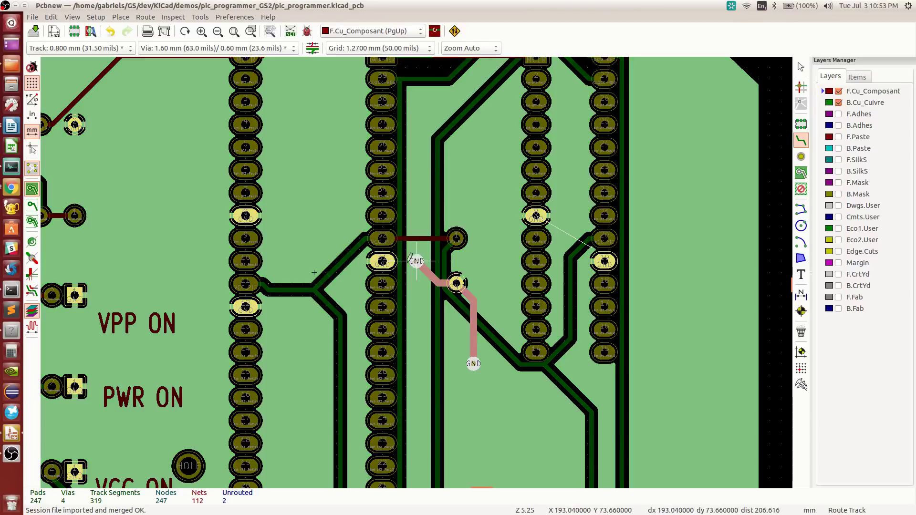
pyautogui.click(400, 270)
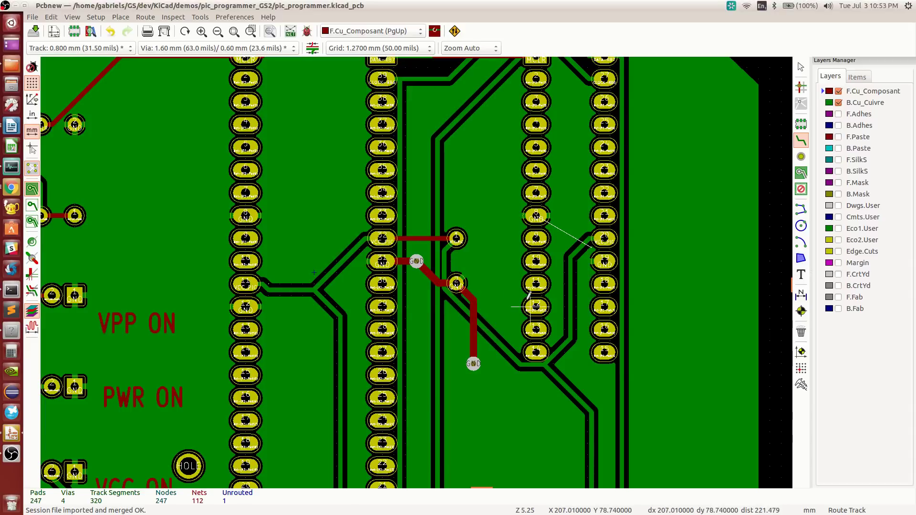
# Step: Remove the redundant GND via below C7 together with its track to pad 2
pyautogui.moveTo(553, 342); pyautogui.dragTo(446, 245, button='middle')
pyautogui.scroll(-1, 445, 245)
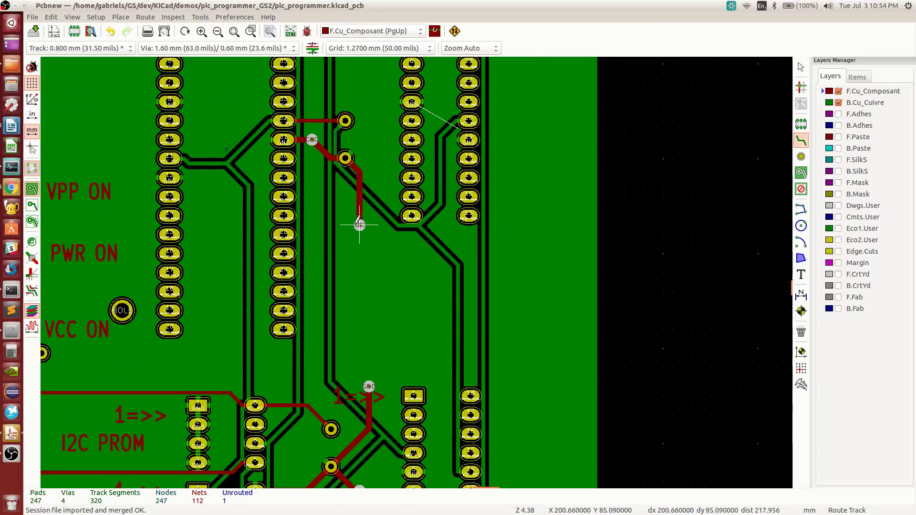
pyautogui.click(359, 224)
pyautogui.press('Escape')
pyautogui.hotkey('ctrl', 'z')
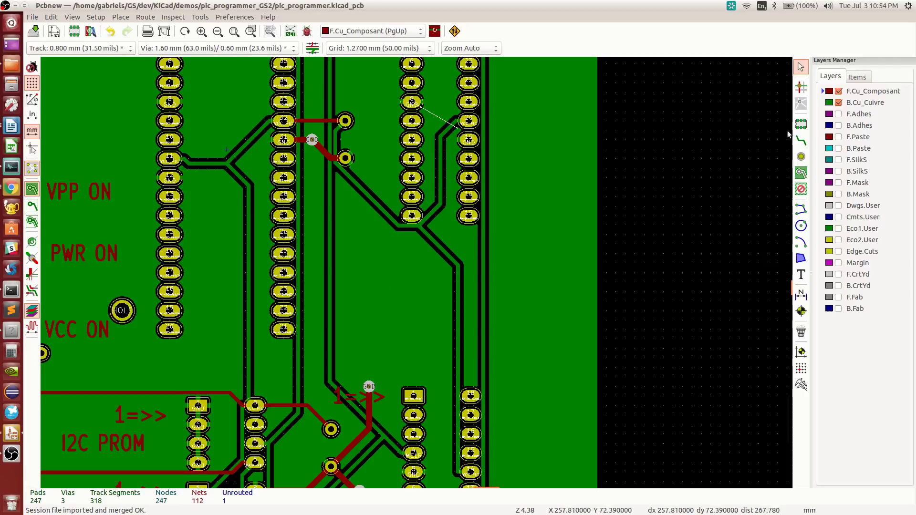
# Step: Place two 1.60/0.60 mm GND vias below the PIC 28 PINS socket, one on each side of the diagonal VCC_PIC track
pyautogui.click(801, 157)
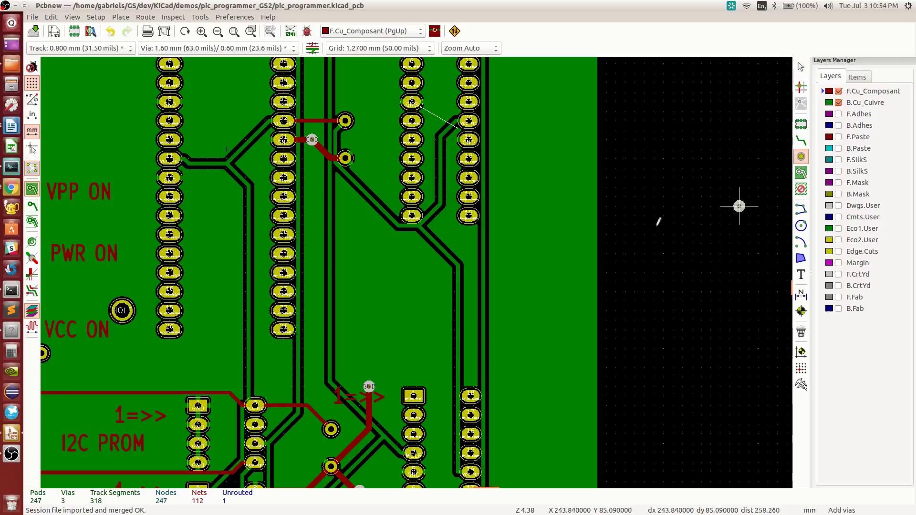
pyautogui.click(454, 234)
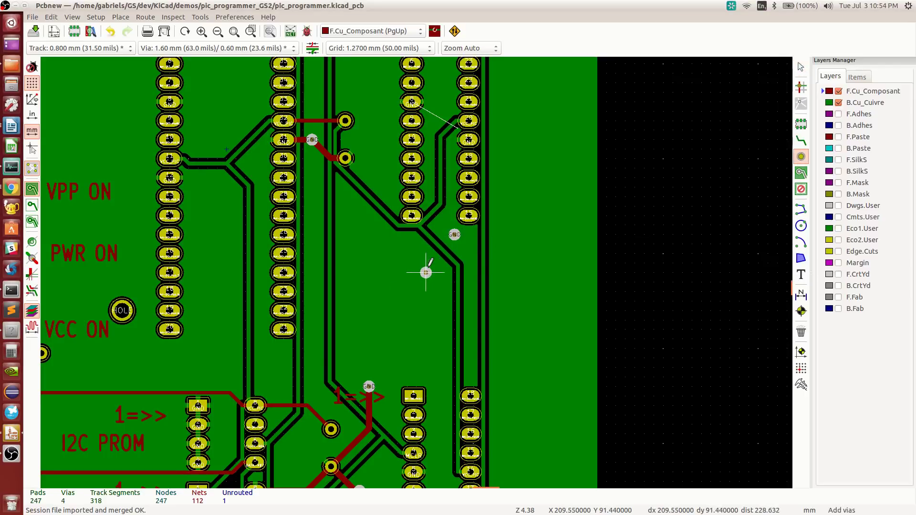
pyautogui.click(426, 272)
pyautogui.press('Escape')
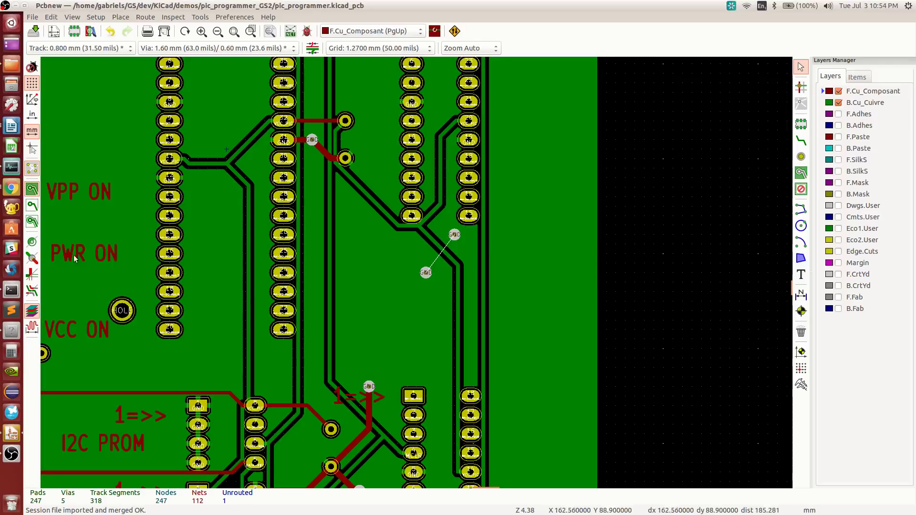
# Step: Turn off the zone fills and join the two GND vias below the PIC 28 PINS socket with a 0.800 mm F.Cu_Composant track
pyautogui.click(32, 205)
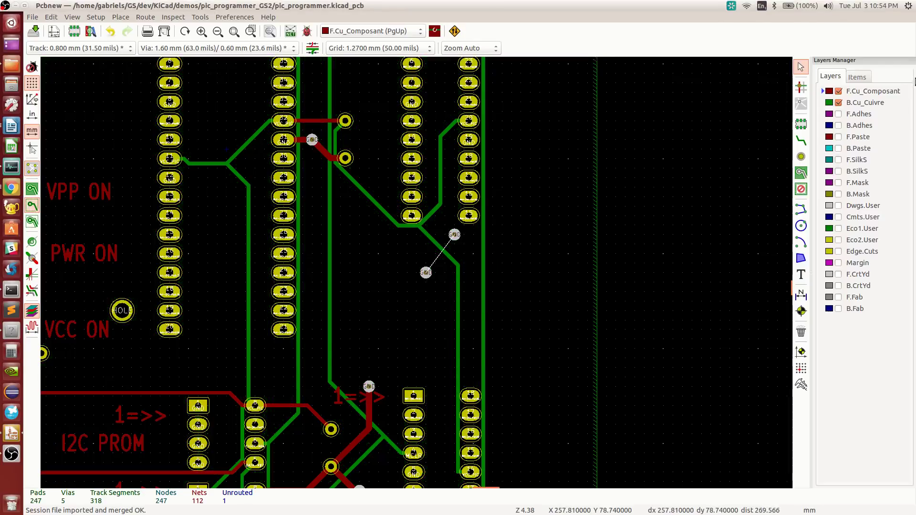
pyautogui.click(800, 141)
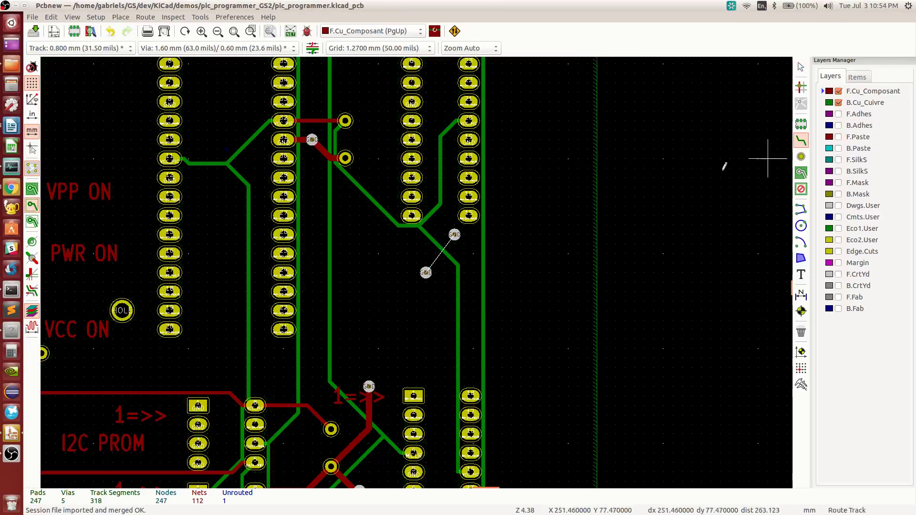
pyautogui.click(425, 273)
pyautogui.click(454, 234)
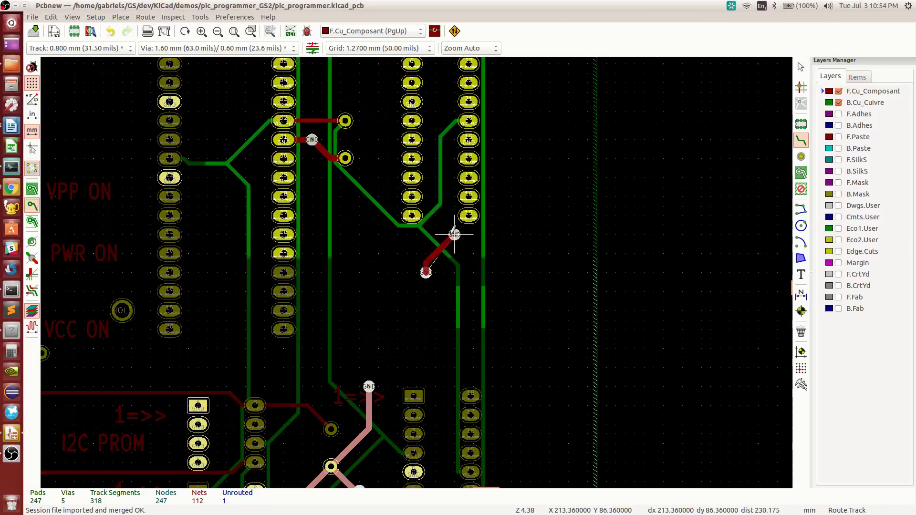
pyautogui.scroll(-6, 415, 266)
pyautogui.scroll(3, 308, 288)
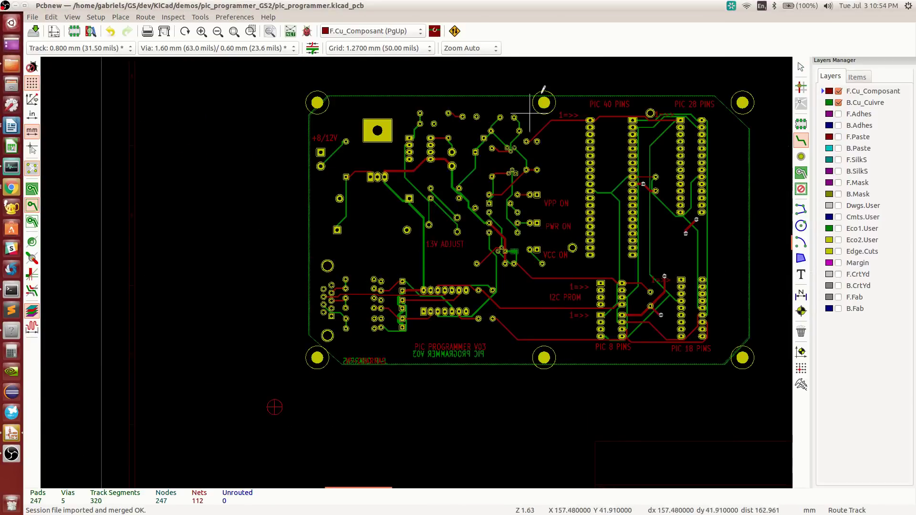
pyautogui.press('Escape')
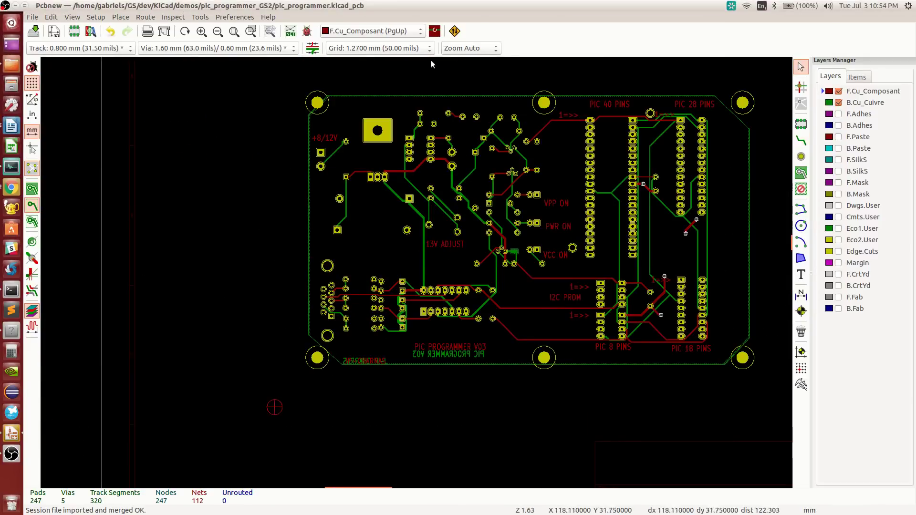
# Step: Run the design rules check on the board, re-filling the out-of-date zones
pyautogui.click(306, 32)
pyautogui.click(413, 87)
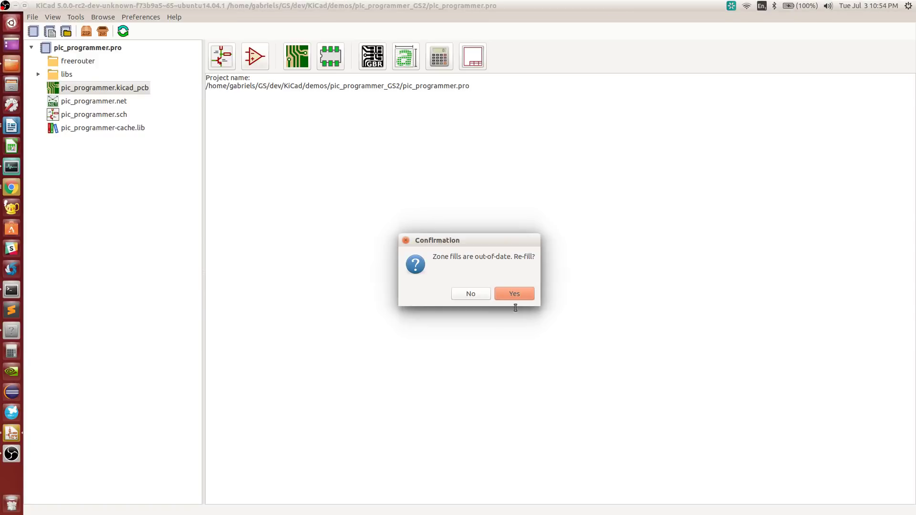
pyautogui.click(510, 296)
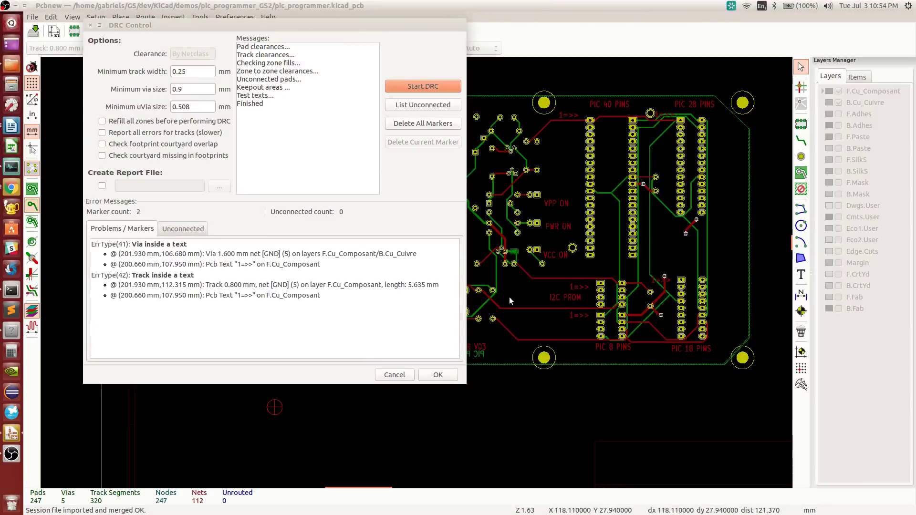
# Step: Check the DRC's unconnected items and locate the "Via inside a text" problem on the board
pyautogui.click(190, 230)
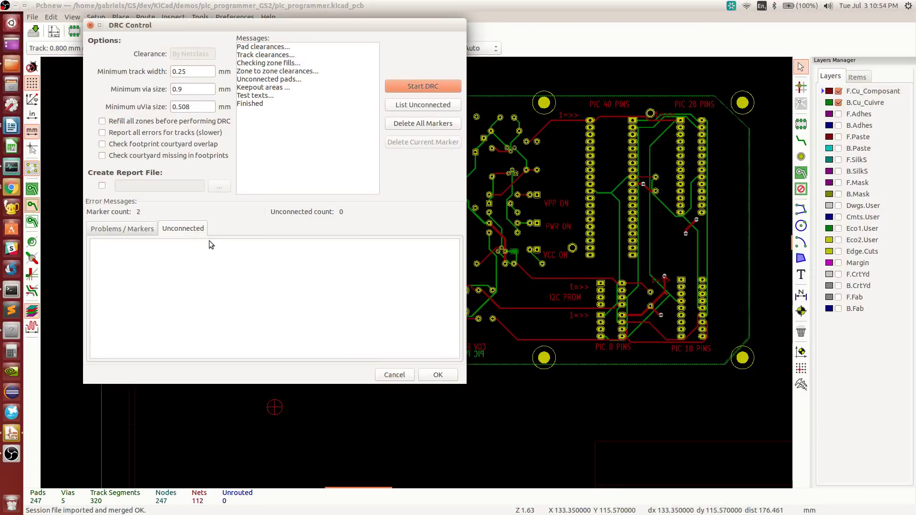
pyautogui.click(126, 228)
pyautogui.click(144, 253)
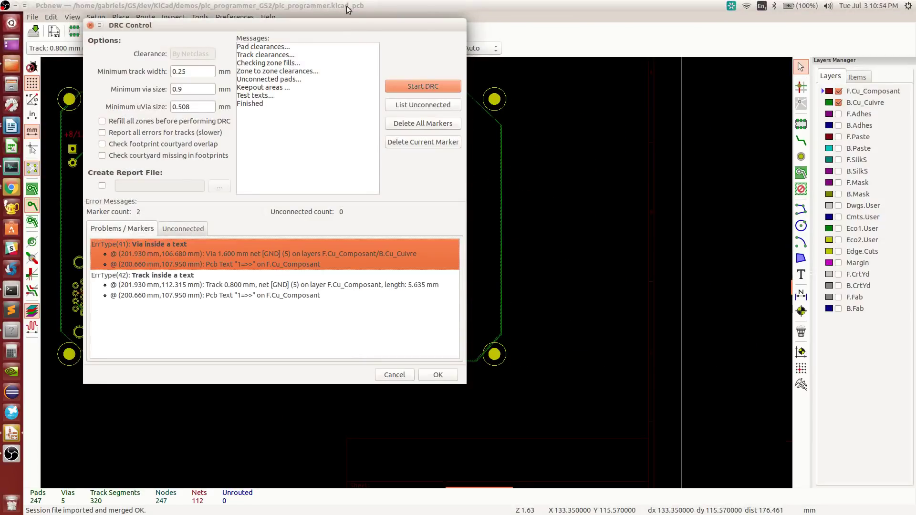
pyautogui.moveTo(336, 25); pyautogui.dragTo(743, 69)
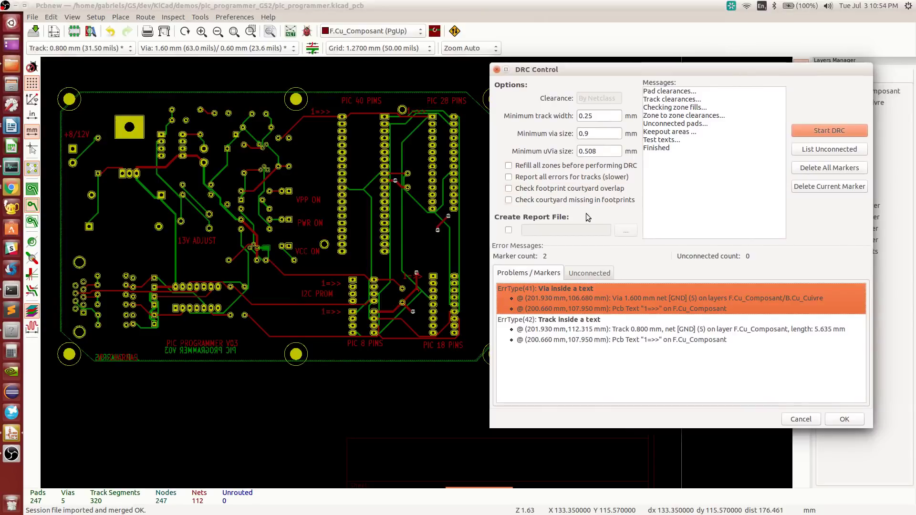
pyautogui.scroll(7, 415, 269)
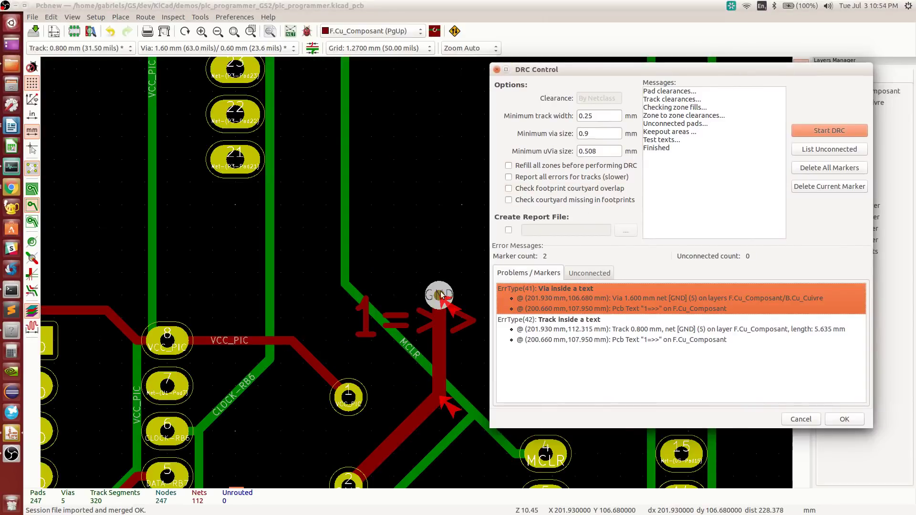
# Step: Move the flagged GND via 2.54 mm up, clear of the "1=>>" text, and close the DRC dialog
pyautogui.click(439, 294)
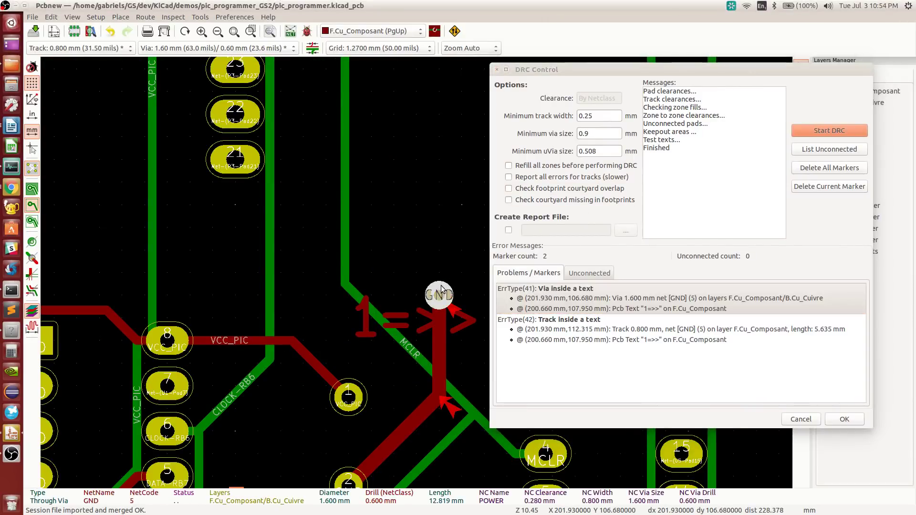
pyautogui.moveTo(442, 289); pyautogui.dragTo(441, 244)
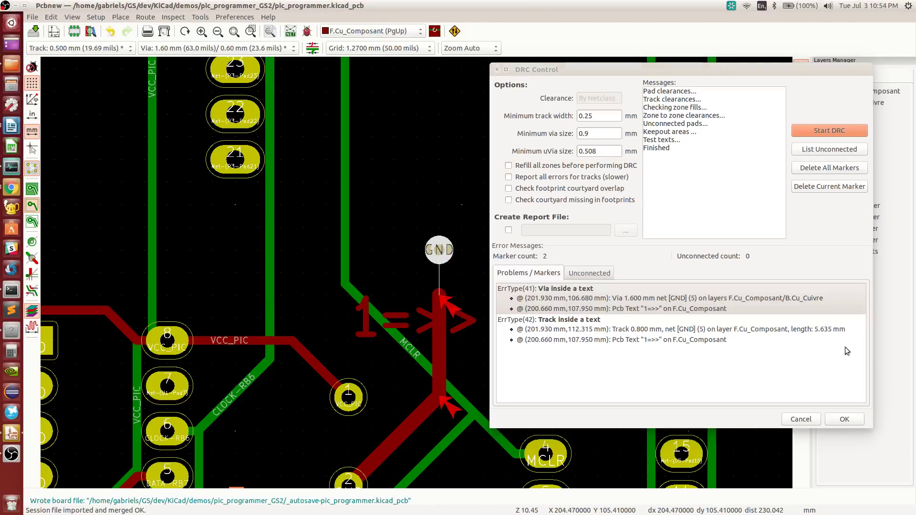
pyautogui.click(842, 419)
# Step: Route a 0.800 mm F.Cu_Composant track from the upper end of the GND track to the relocated via
pyautogui.click(801, 141)
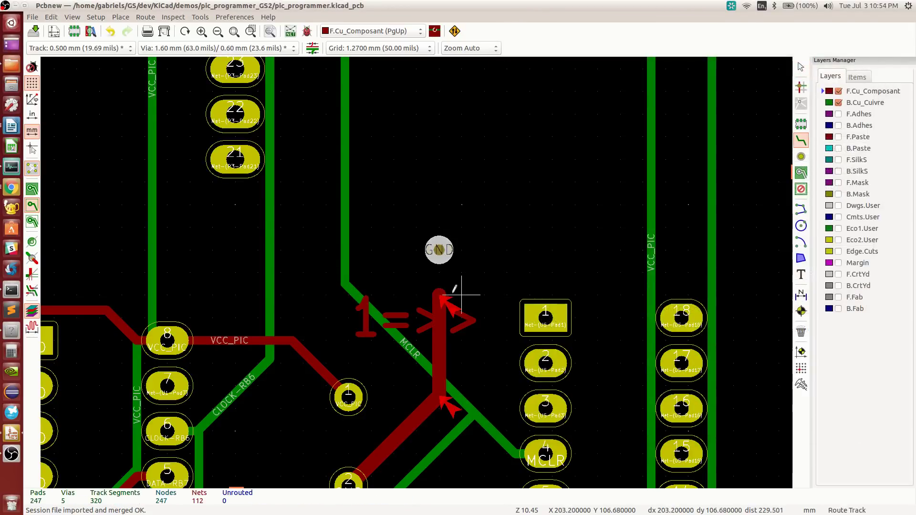
pyautogui.click(439, 294)
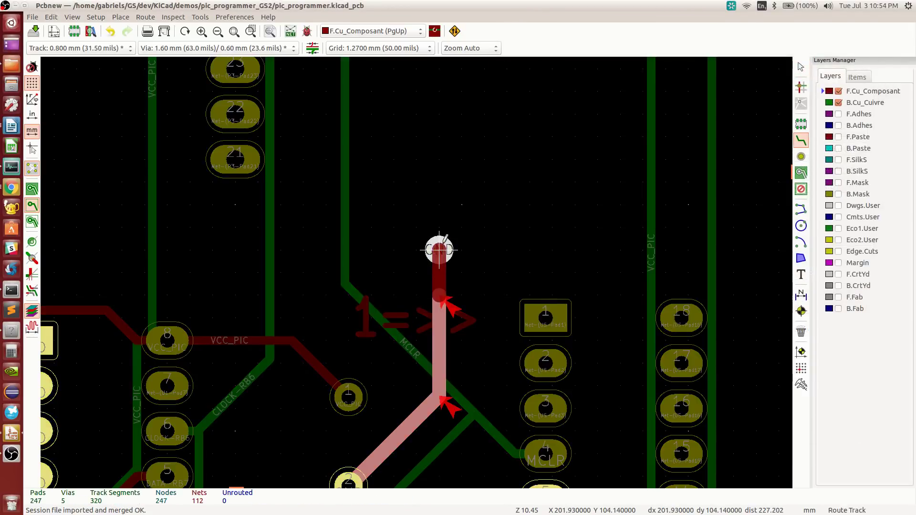
pyautogui.click(438, 249)
pyautogui.press('Escape')
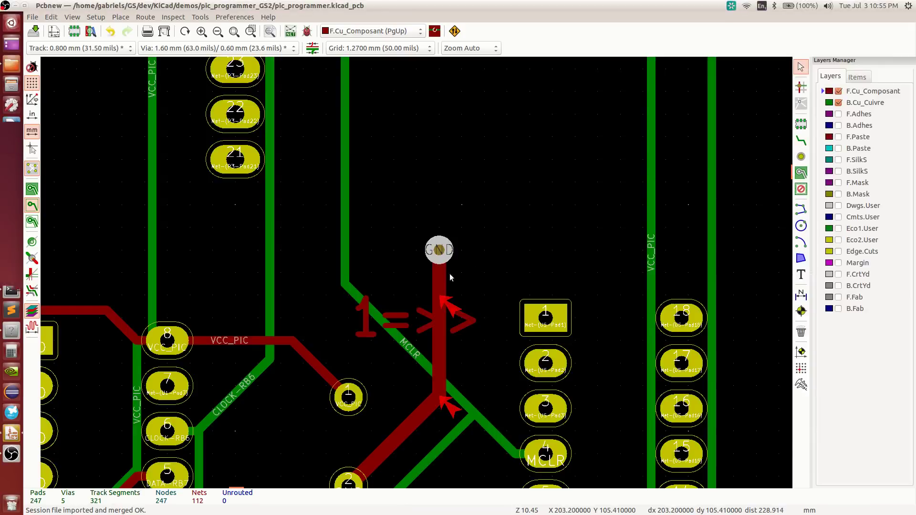
# Step: Move the "1=>>" text on F.Cu_Composant about 3.8 mm left and 1.3 mm up, clear of the GND track
pyautogui.click(399, 319)
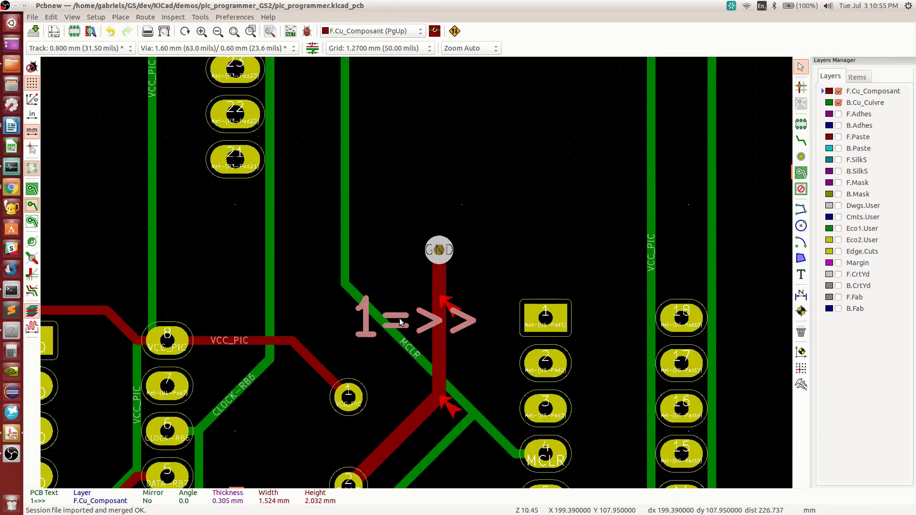
pyautogui.press('m')
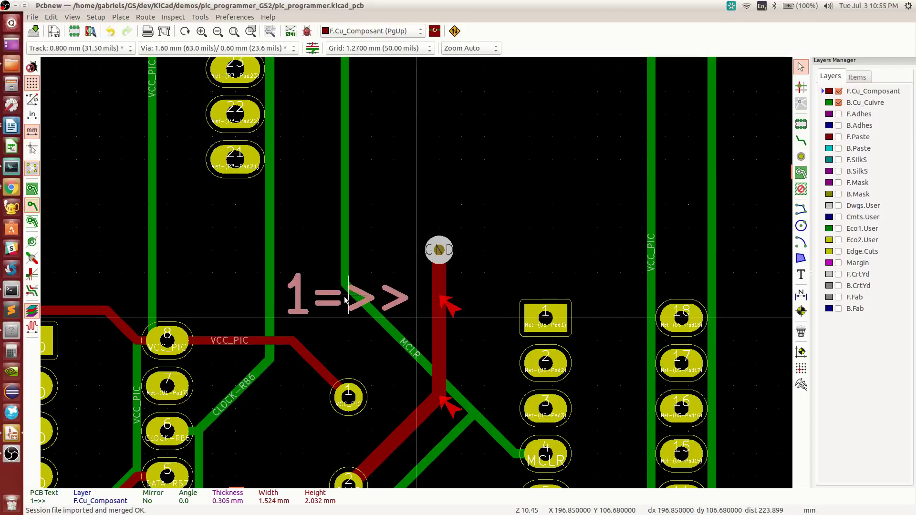
pyautogui.click(346, 299)
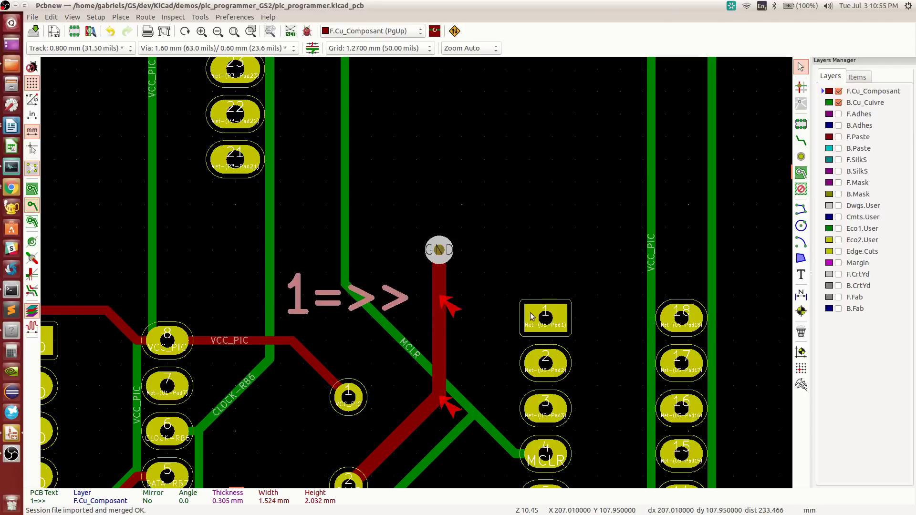
# Step: Check the text properties of the "1=>>" label beside the GND track on F.Cu_Composant
pyautogui.scroll(-2, 531, 316)
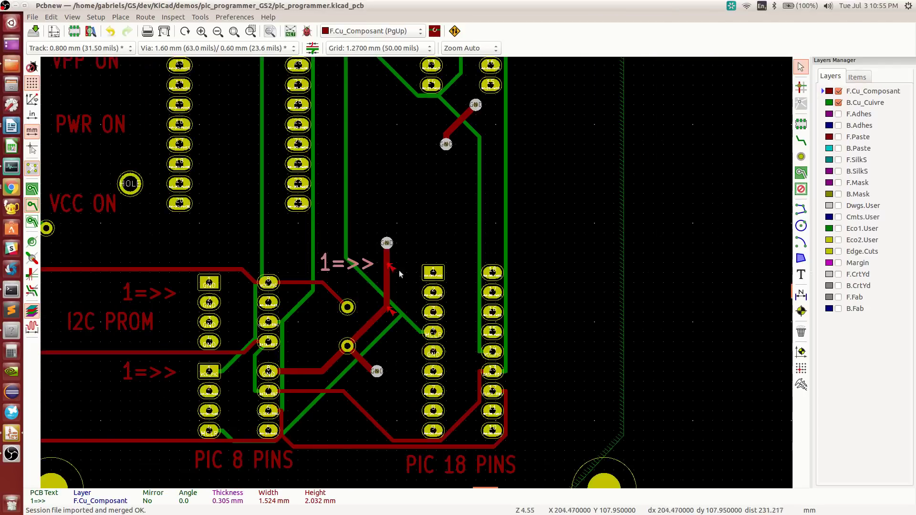
pyautogui.doubleClick(343, 267)
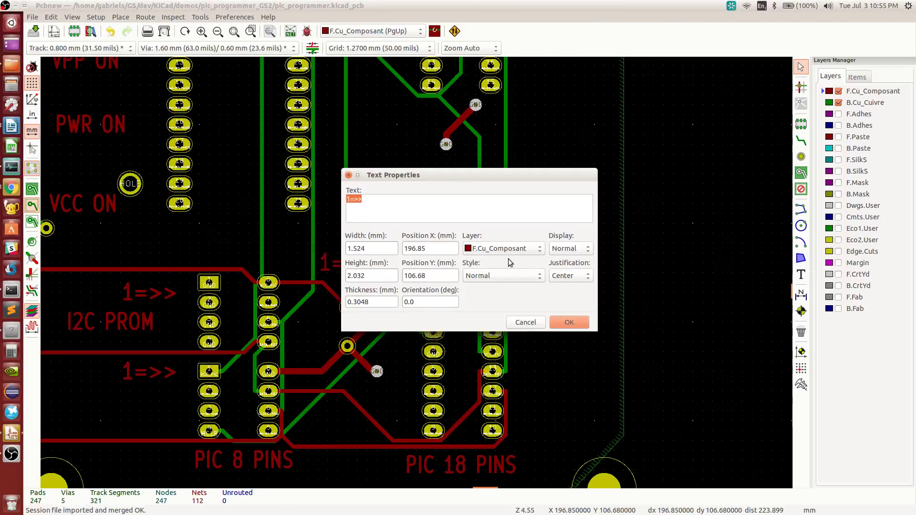
pyautogui.click(568, 322)
pyautogui.scroll(1, 417, 275)
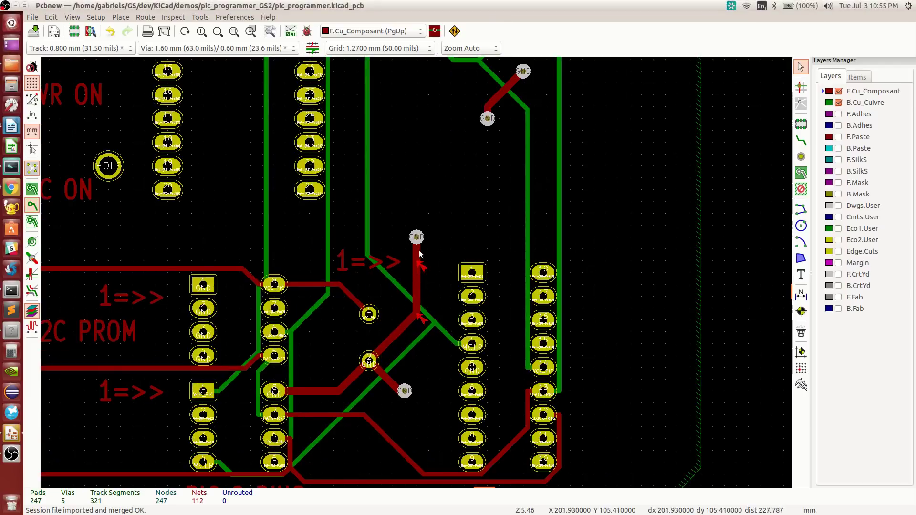
pyautogui.scroll(-1, 439, 204)
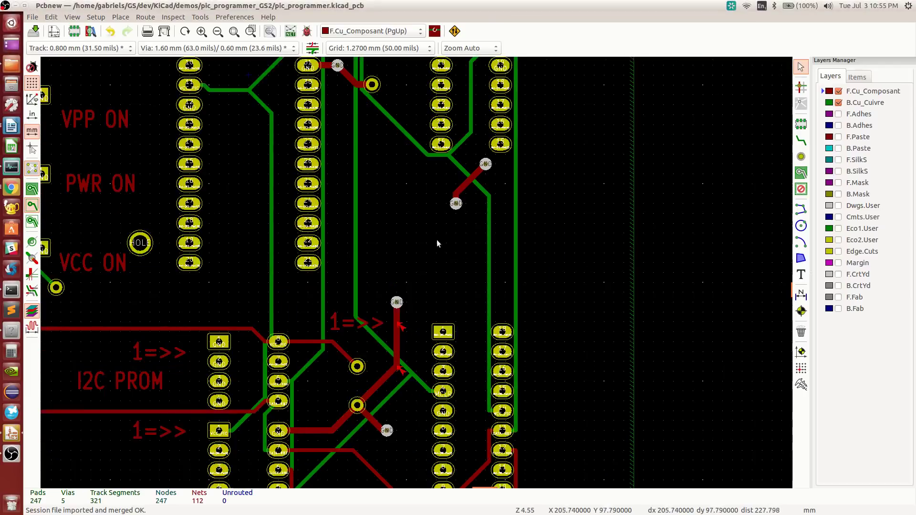
# Step: Rerun the design rules check, review both the problem markers and the unconnected items, and close the DRC dialog
pyautogui.click(307, 31)
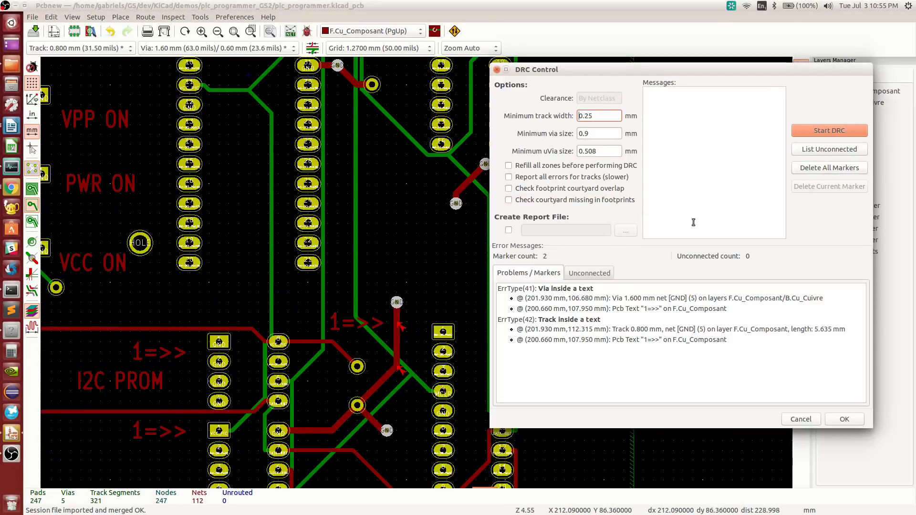
pyautogui.click(828, 130)
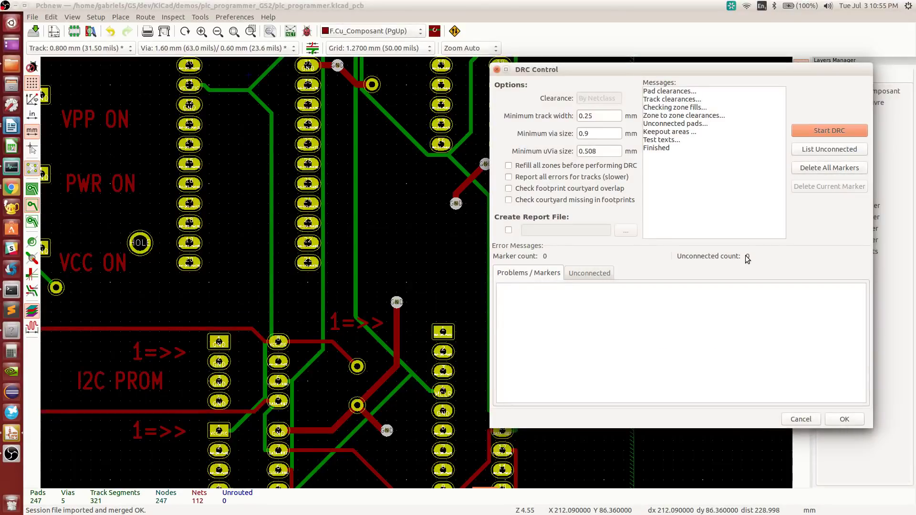
pyautogui.click(599, 275)
pyautogui.click(547, 275)
pyautogui.click(587, 277)
pyautogui.click(545, 275)
pyautogui.click(583, 274)
pyautogui.click(843, 419)
# Step: Fill all copper zones from the GND zone outline on B.Cu_Cuivre and display the filled areas
pyautogui.scroll(-5, 429, 260)
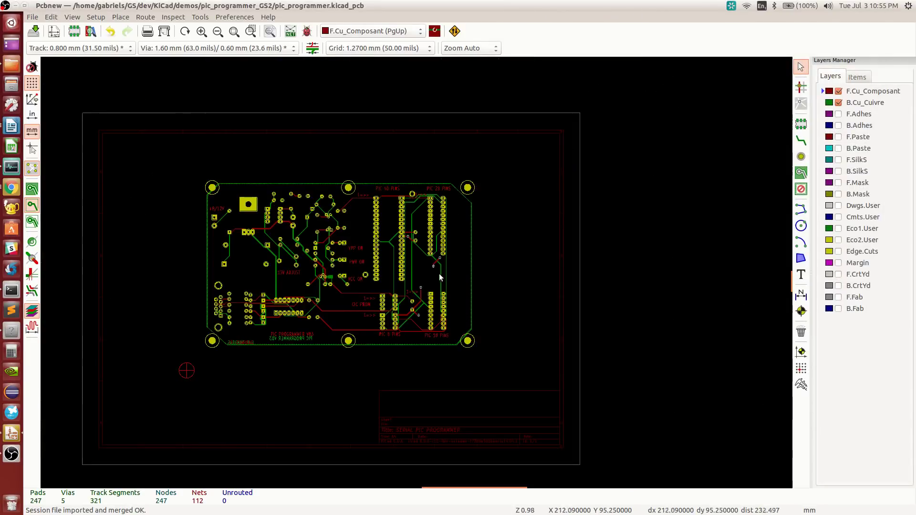
pyautogui.scroll(5, 463, 253)
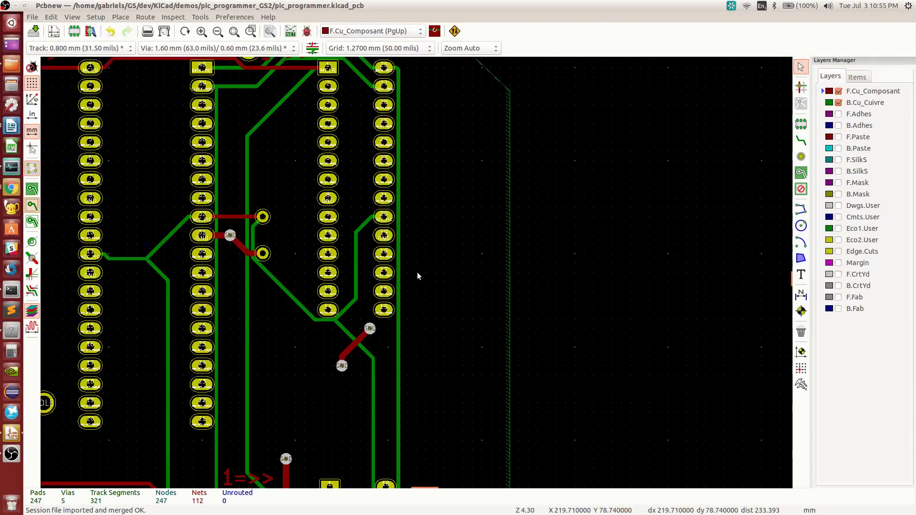
pyautogui.click(509, 279)
pyautogui.rightClick(508, 279)
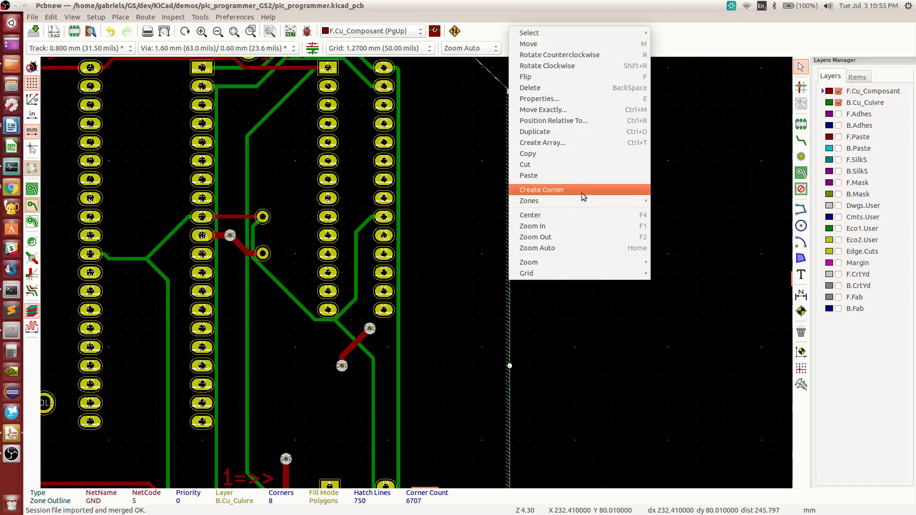
pyautogui.moveTo(598, 199)
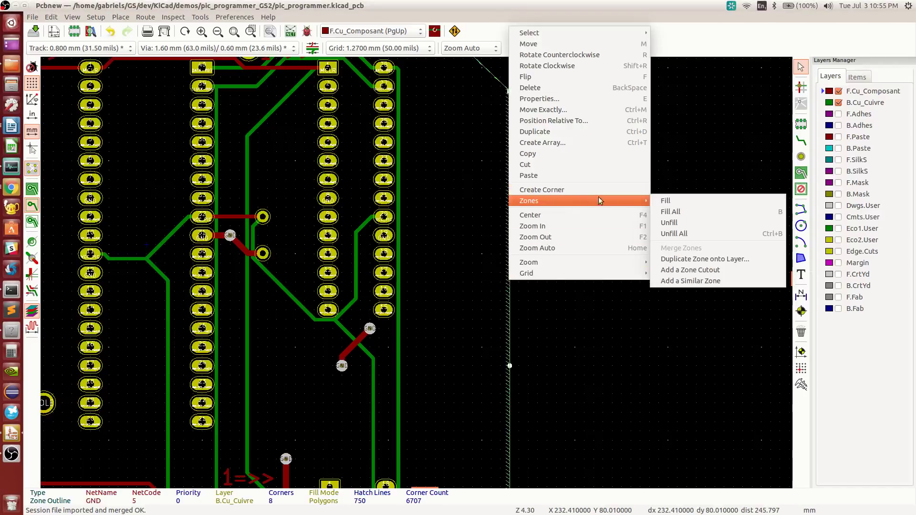
pyautogui.click(682, 213)
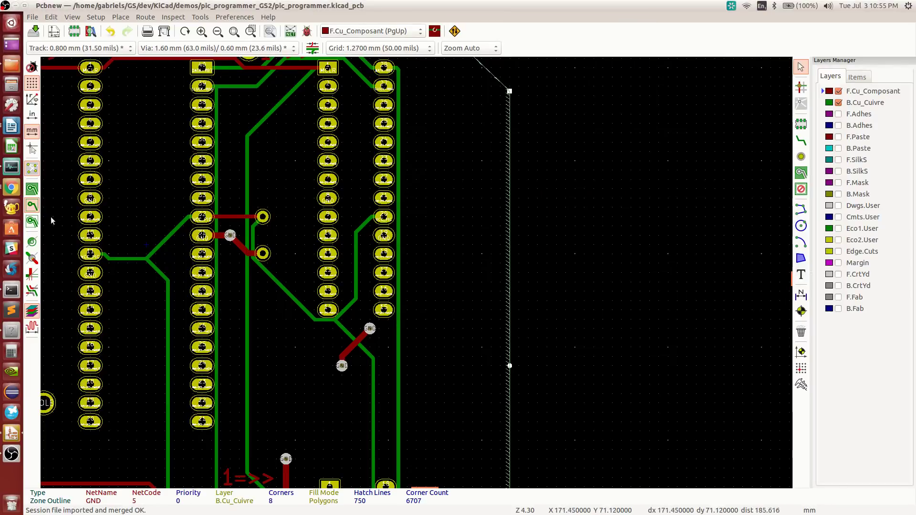
pyautogui.scroll(-4, 179, 296)
pyautogui.moveTo(414, 286); pyautogui.dragTo(490, 256, button='middle')
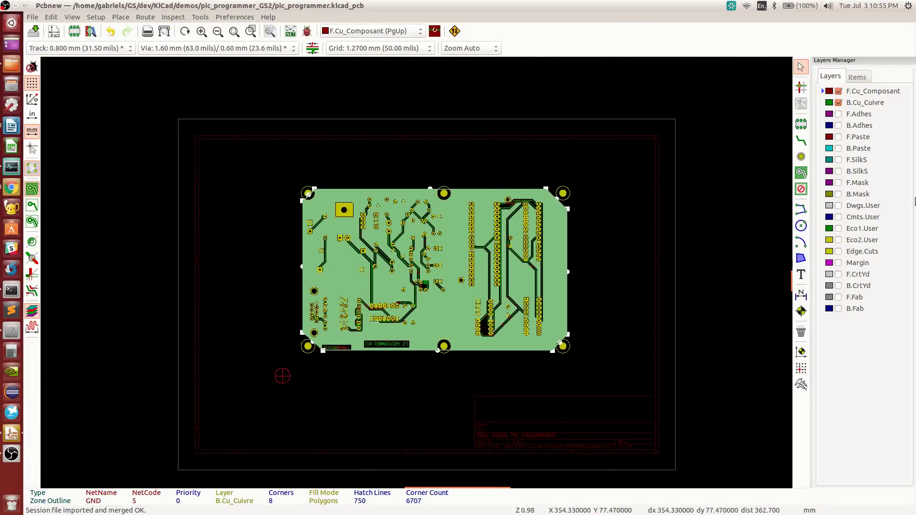
# Step: Make all board layers visible
pyautogui.rightClick(839, 157)
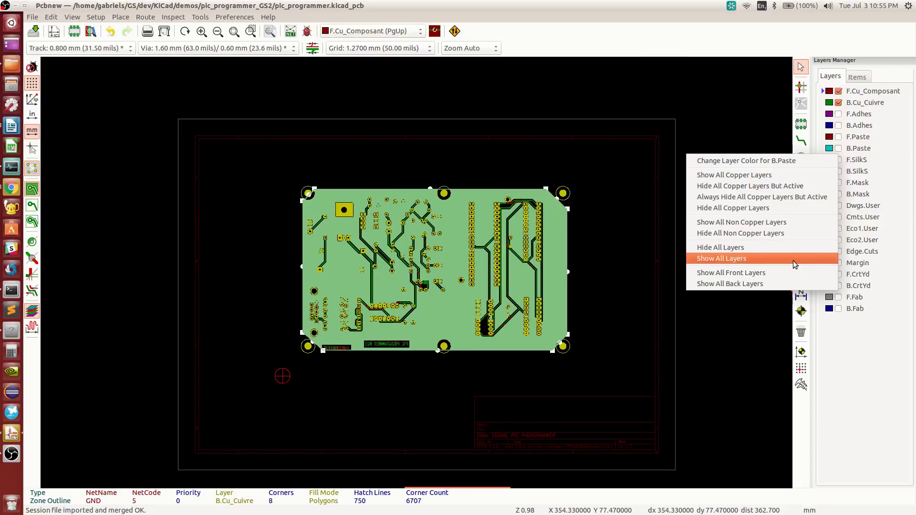
pyautogui.click(770, 257)
pyautogui.scroll(3, 599, 261)
pyautogui.scroll(-1, 416, 272)
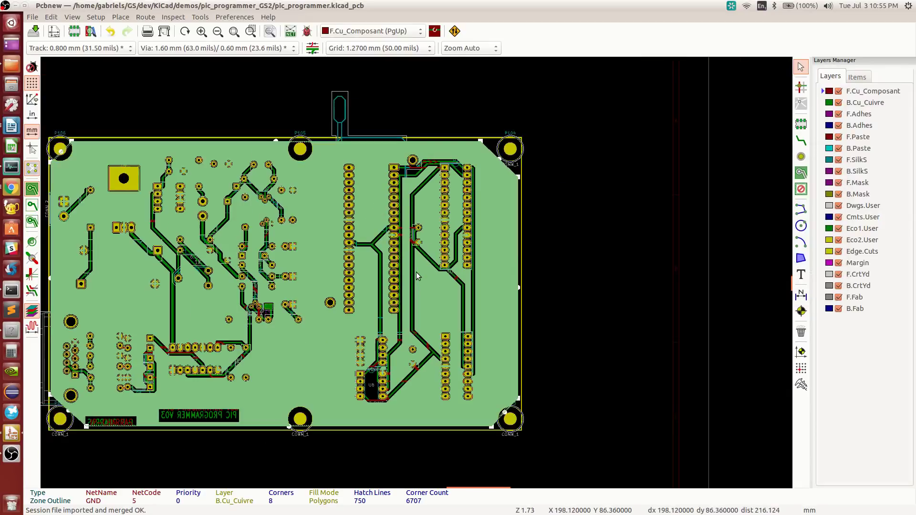
# Step: Inspect the net of the B.Cu_Cuivre track inside the 40-pin socket with net highlighting, and clear the highlight
pyautogui.click(801, 88)
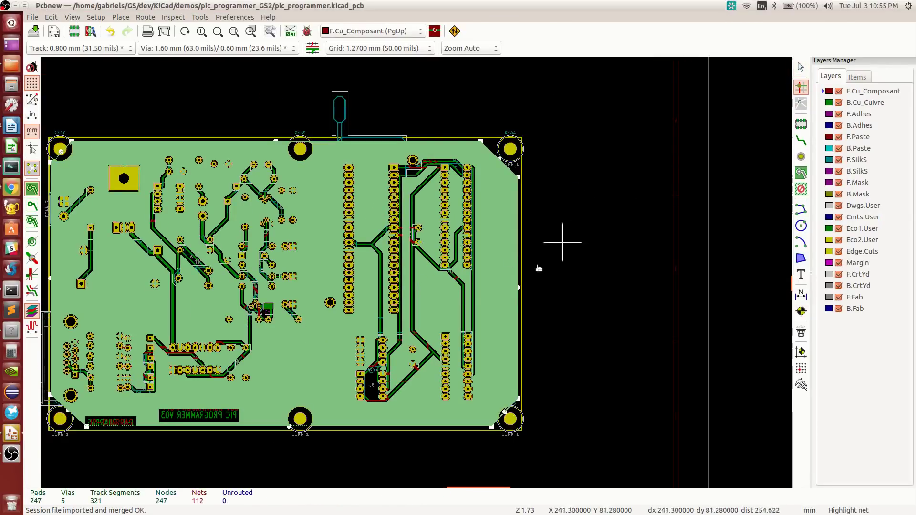
pyautogui.scroll(-1, 284, 275)
pyautogui.scroll(1, 406, 272)
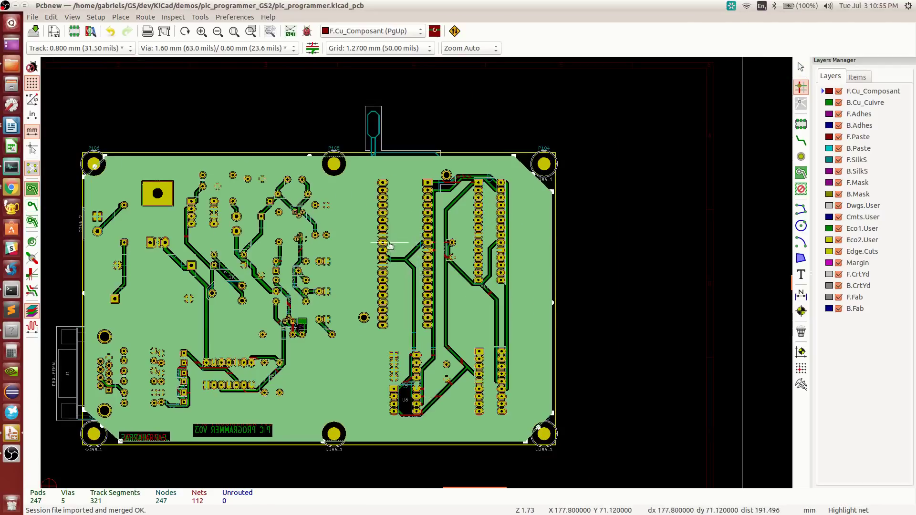
pyautogui.click(398, 253)
pyautogui.click(575, 249)
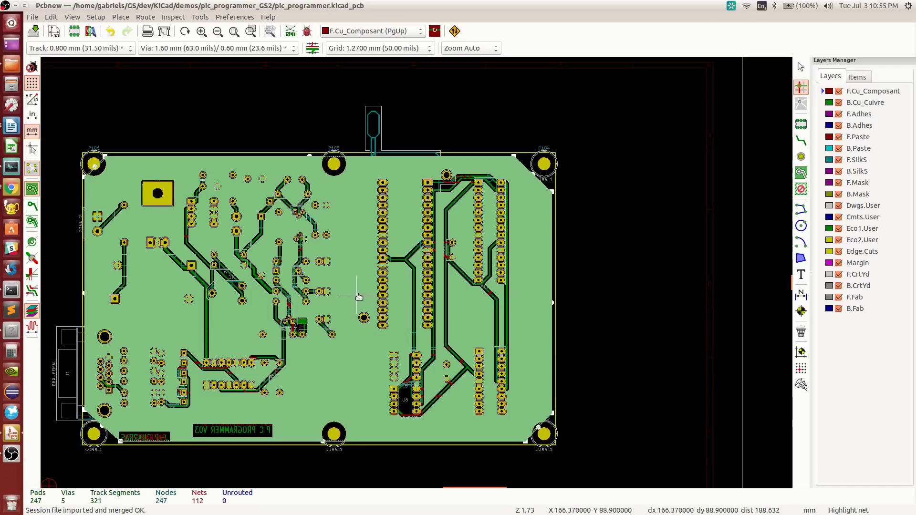
pyautogui.press('Escape')
# Step: Hide the zone fills and set the interactive router's optimizer effort to high, keeping the Walk around mode
pyautogui.click(32, 205)
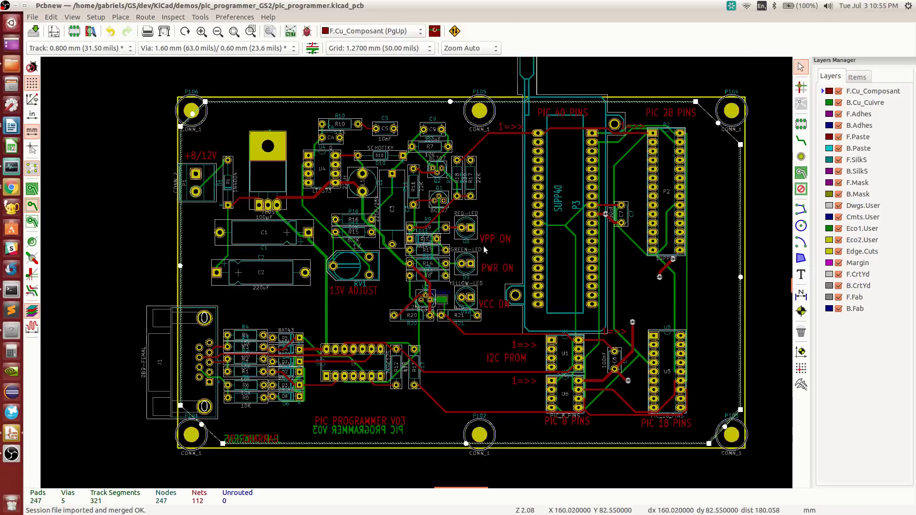
pyautogui.scroll(1, 282, 304)
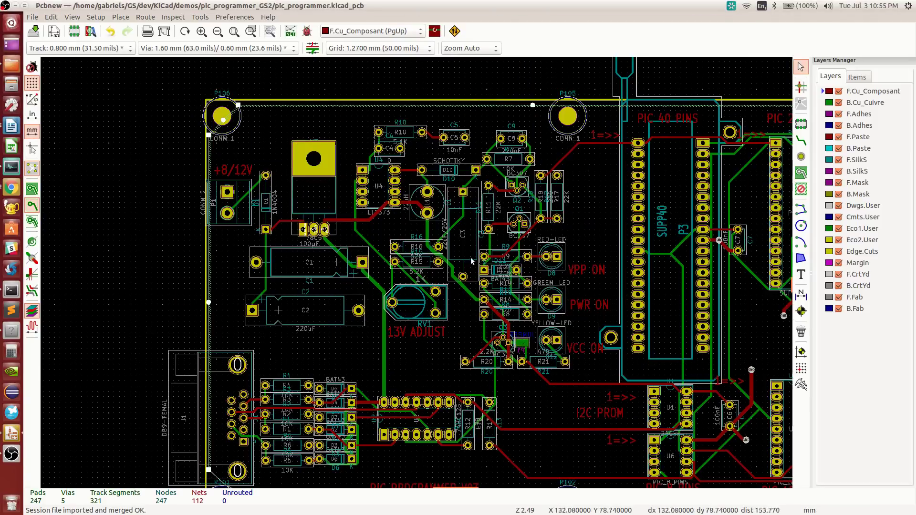
pyautogui.click(145, 17)
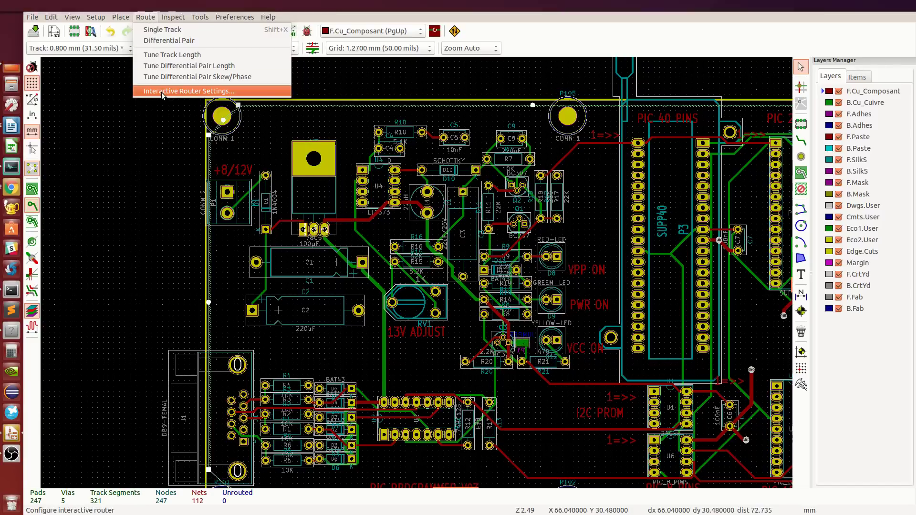
pyautogui.click(205, 94)
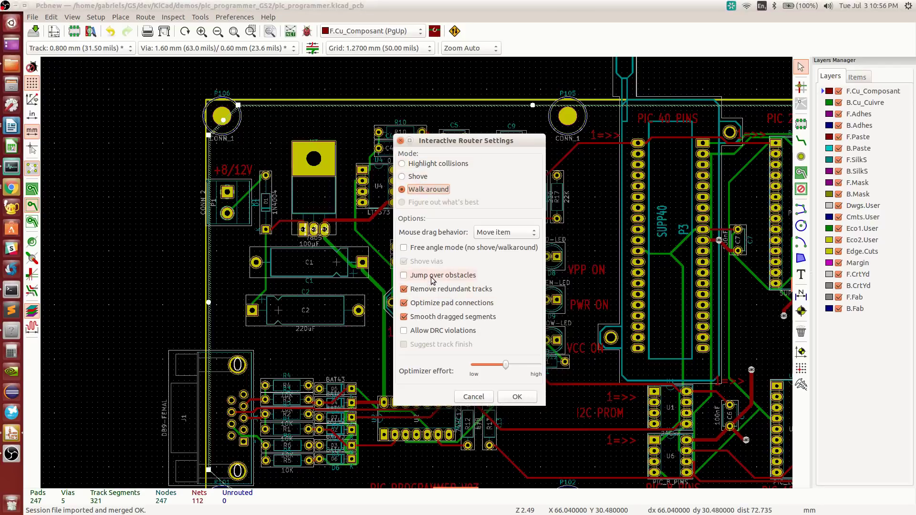
pyautogui.click(529, 368)
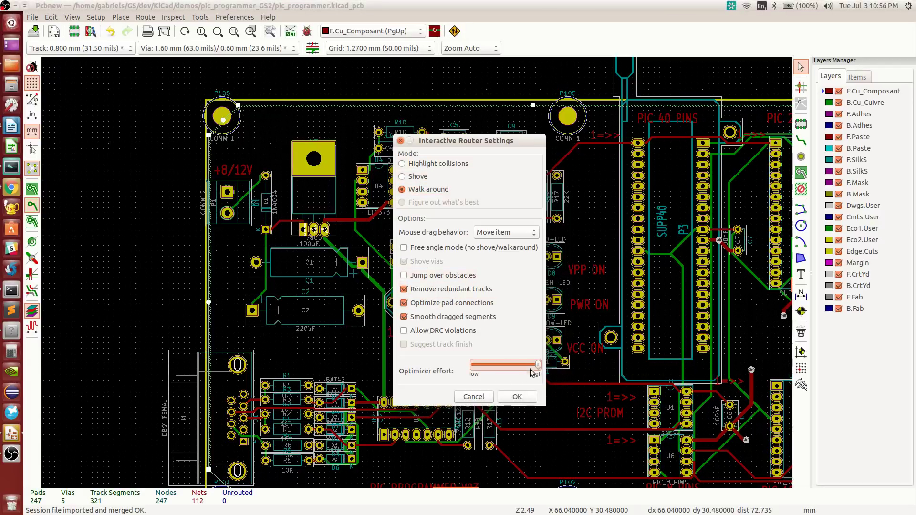
pyautogui.click(519, 397)
# Step: Reroute the 0.500 mm F.Cu_Composant track from R21's left pad to rejoin the existing track above the I2C PROM text
pyautogui.click(801, 141)
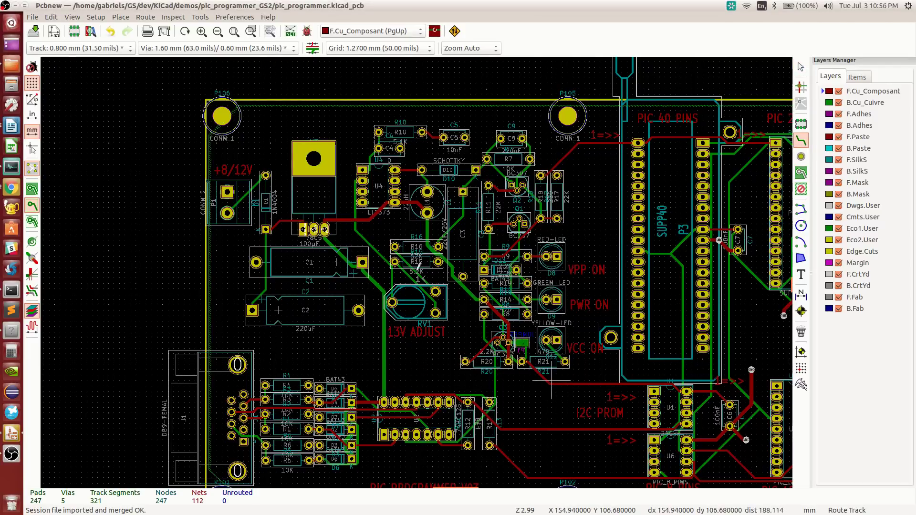
pyautogui.scroll(3, 552, 382)
pyautogui.click(520, 361)
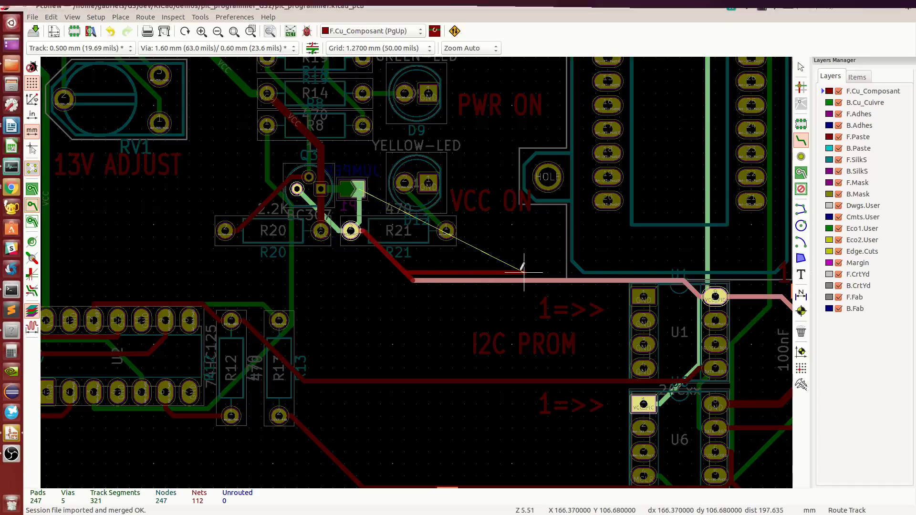
pyautogui.click(535, 281)
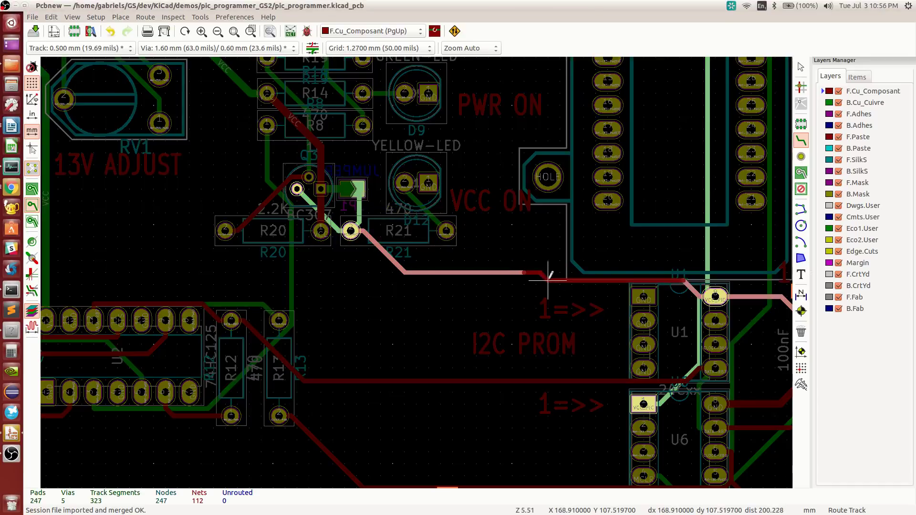
pyautogui.click(548, 280)
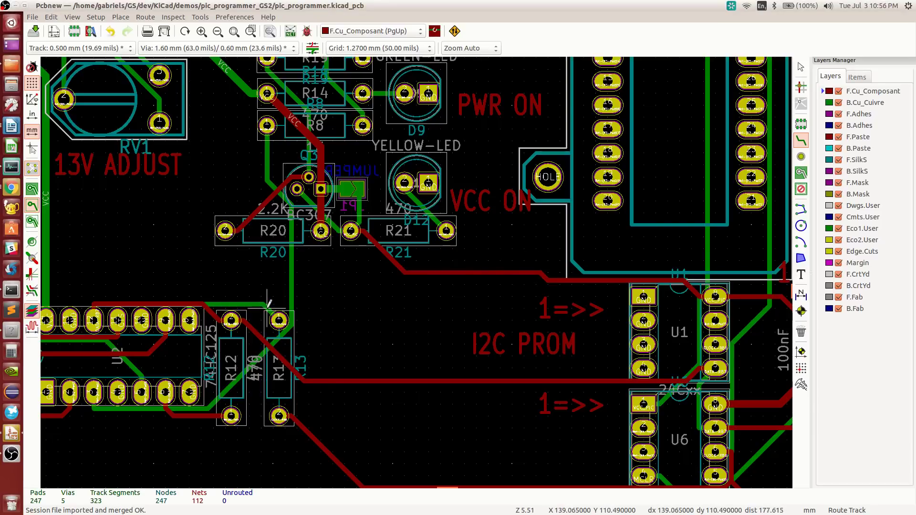
# Step: Shift the rerouted track's horizontal segment down to Y 109.22 mm and back up to Y 107.95 mm
pyautogui.press('d')
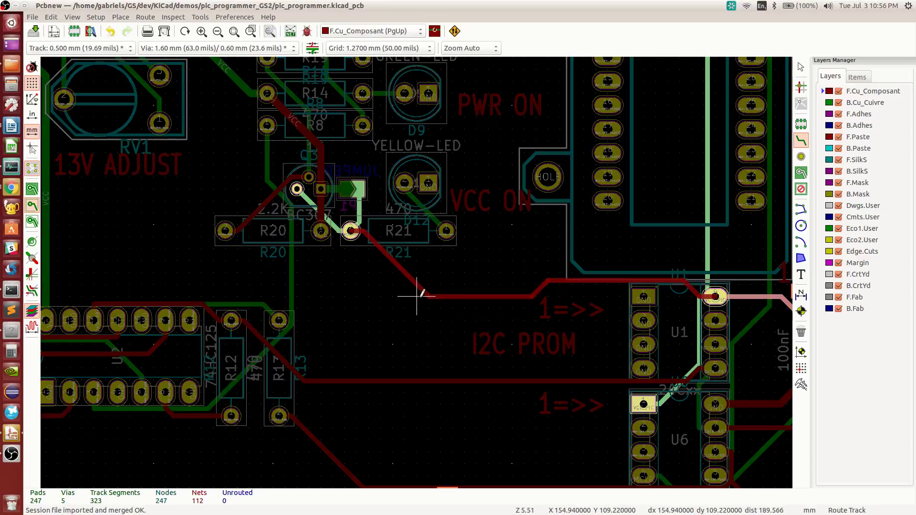
pyautogui.click(416, 296)
pyautogui.press('d')
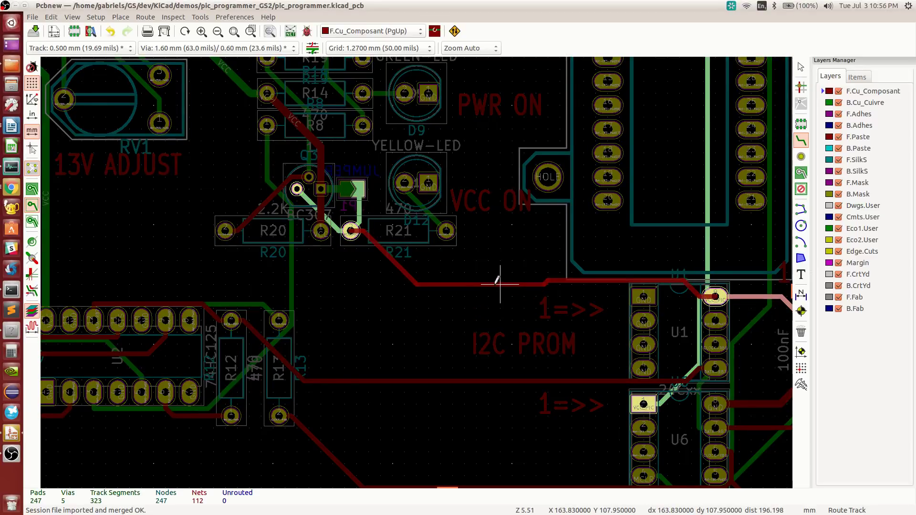
pyautogui.click(487, 283)
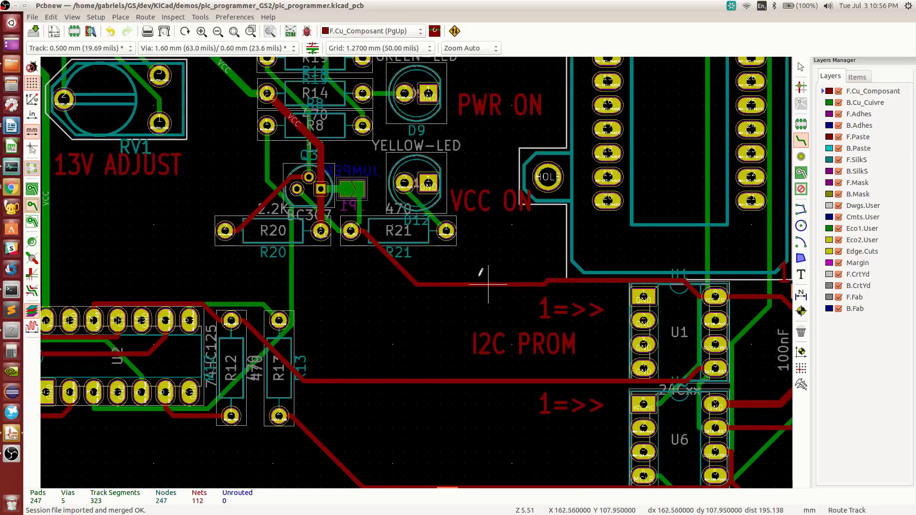
# Step: Set the grid to 0.2540 mm and shift the rerouted track's horizontal segment up to about Y 107.696 mm
pyautogui.click(417, 50)
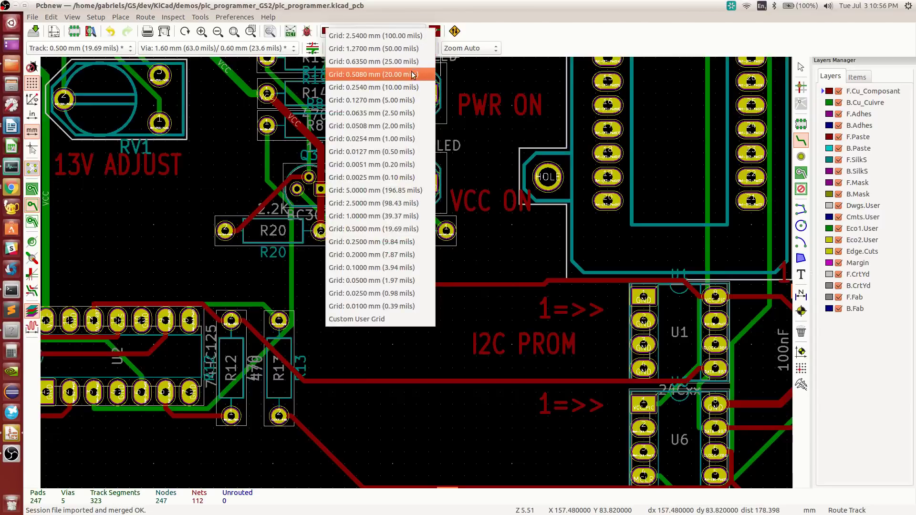
pyautogui.click(411, 93)
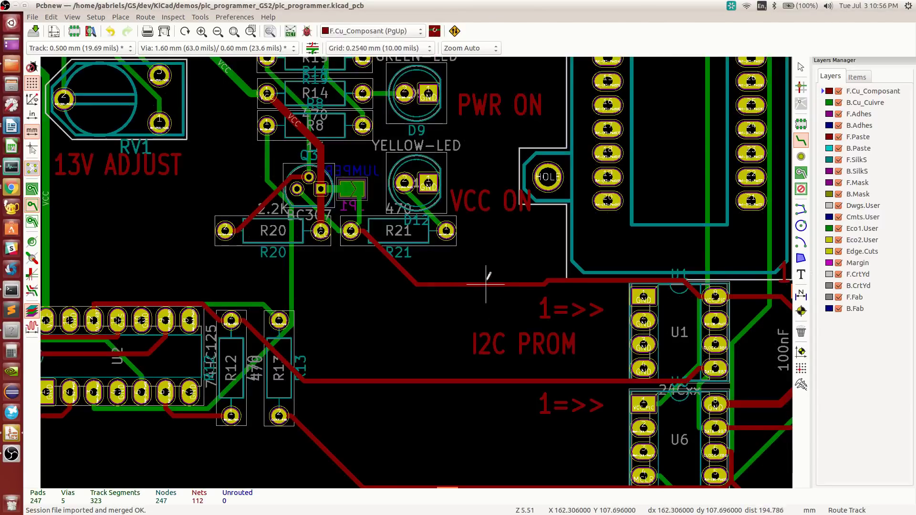
pyautogui.press('d')
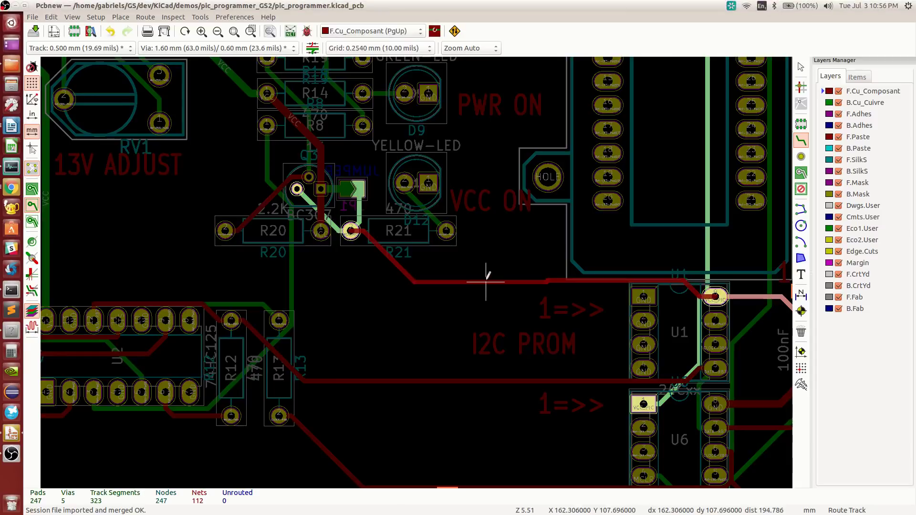
pyautogui.click(488, 277)
pyautogui.scroll(-4, 474, 286)
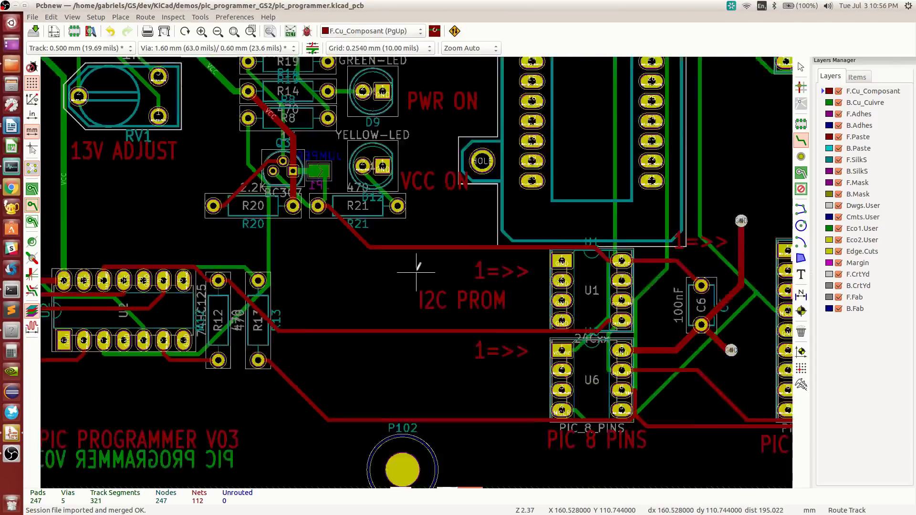
pyautogui.scroll(3, 164, 98)
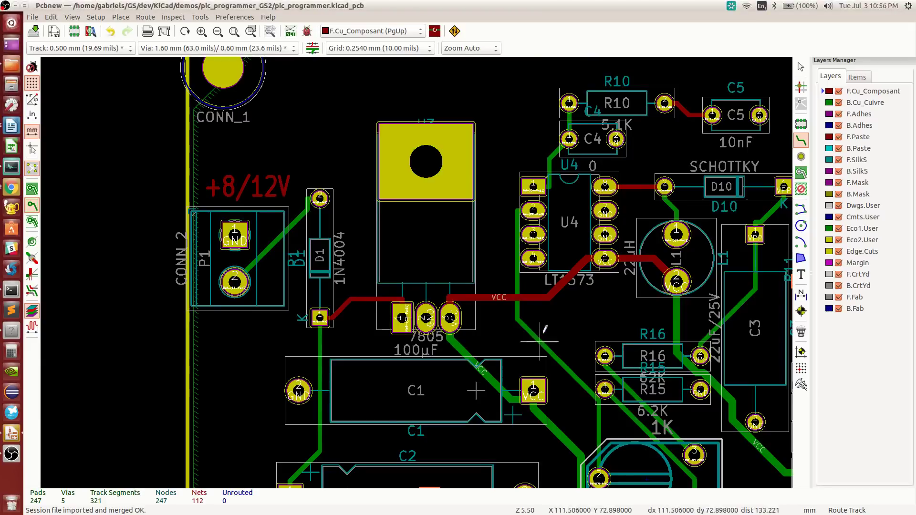
pyautogui.moveTo(541, 333); pyautogui.dragTo(404, 392, button='middle')
pyautogui.moveTo(551, 230); pyautogui.dragTo(347, 166, button='middle')
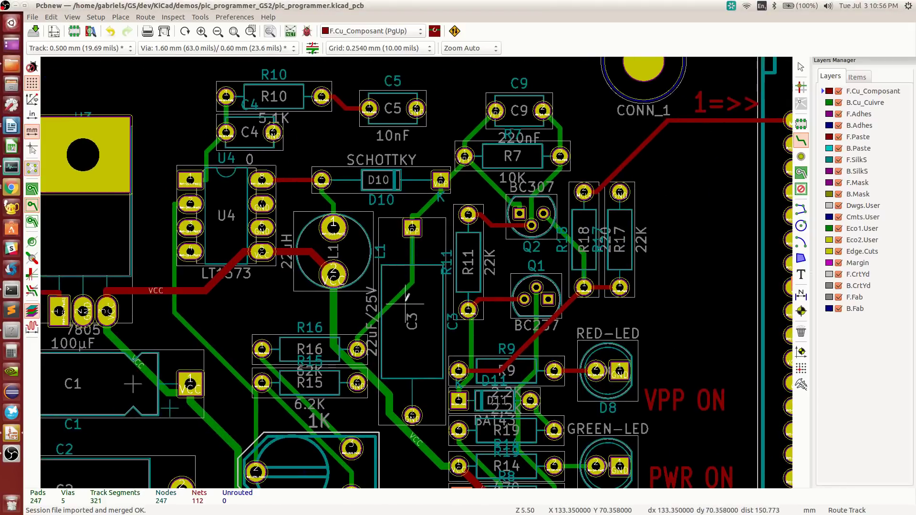
# Step: Drag the green VPP track between D10's cathode and C3's pad 1 so its short horizontal jog above C3 is removed
pyautogui.scroll(6, 412, 221)
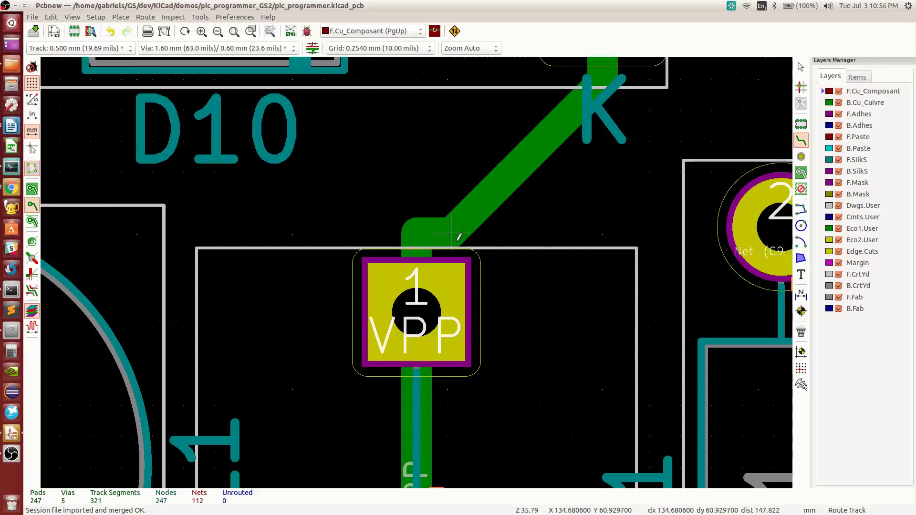
pyautogui.click(418, 212)
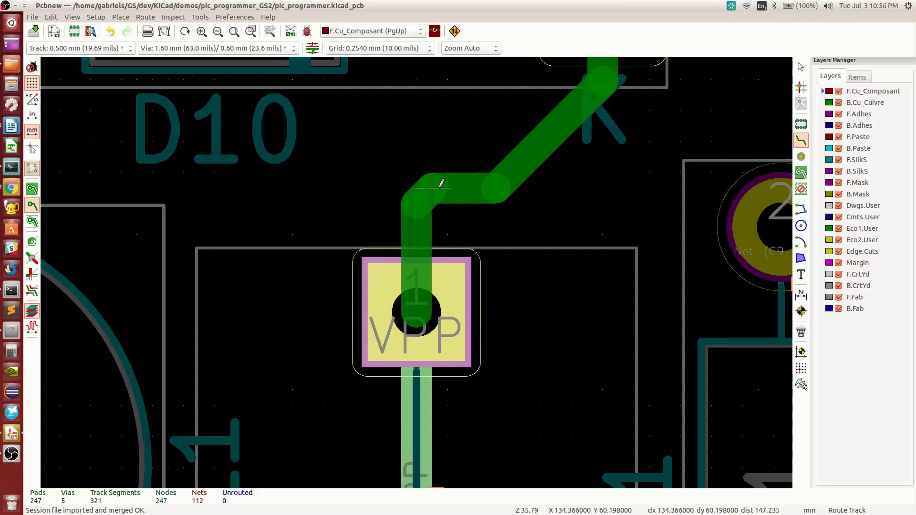
pyautogui.doubleClick(463, 203)
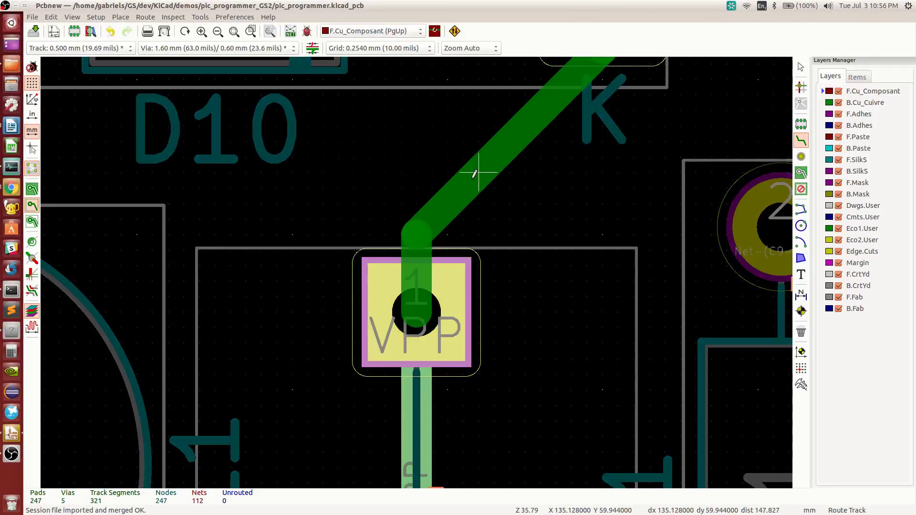
# Step: Straighten the green VPP track from R7's pad 1 so it enters Q2's square pad diagonally without the jog
pyautogui.scroll(-1, 474, 167)
pyautogui.scroll(-4, 429, 260)
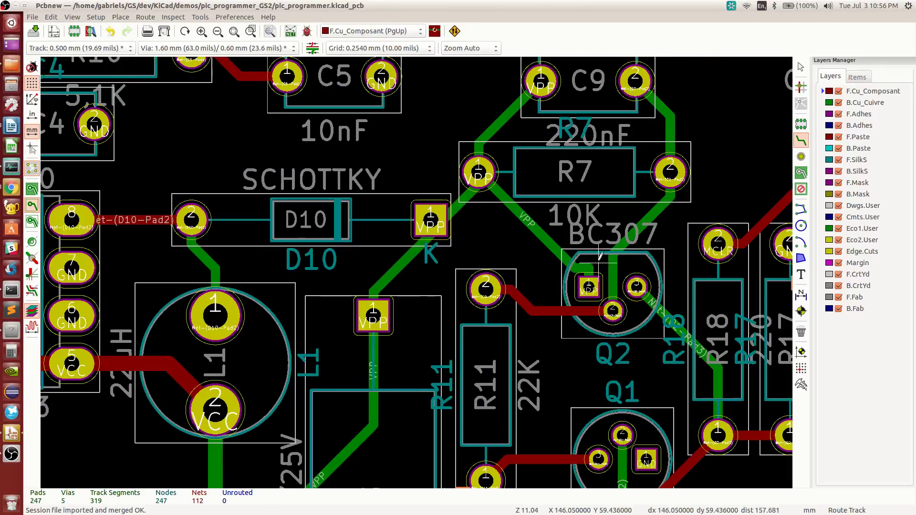
pyautogui.click(589, 263)
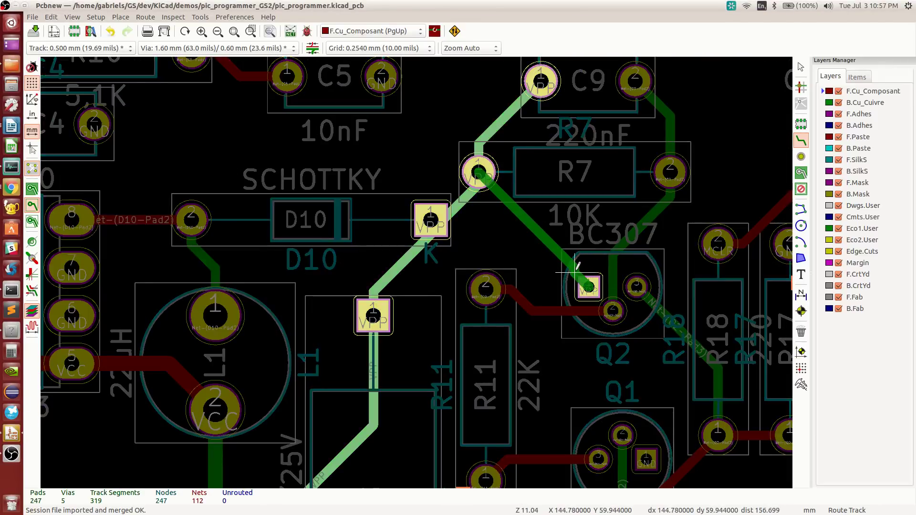
pyautogui.press('Escape')
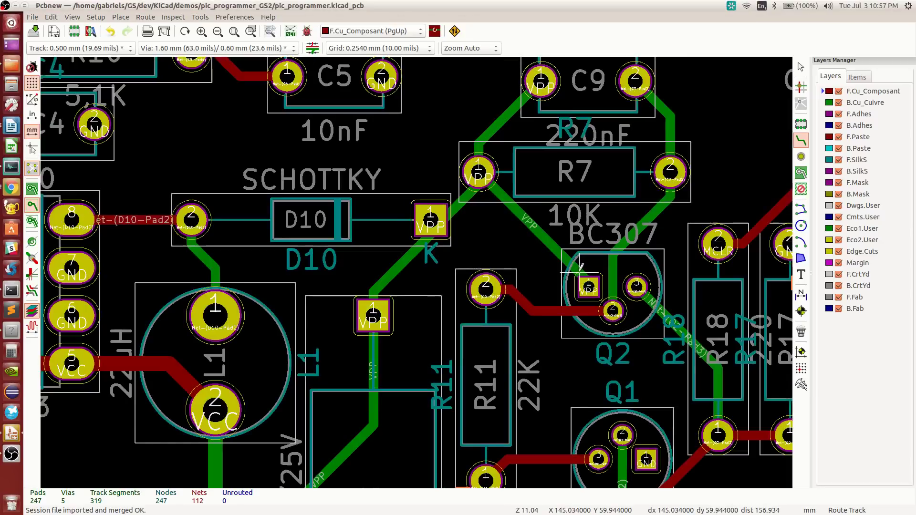
# Step: Leave the interactive router and open the FreeRoute export/import dialog with the whole board in view
pyautogui.scroll(-3, 588, 286)
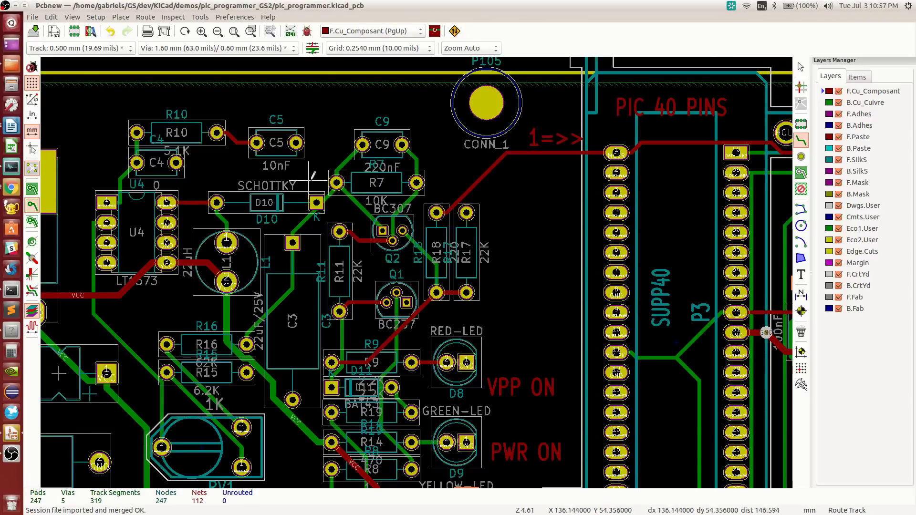
pyautogui.scroll(-3, 285, 170)
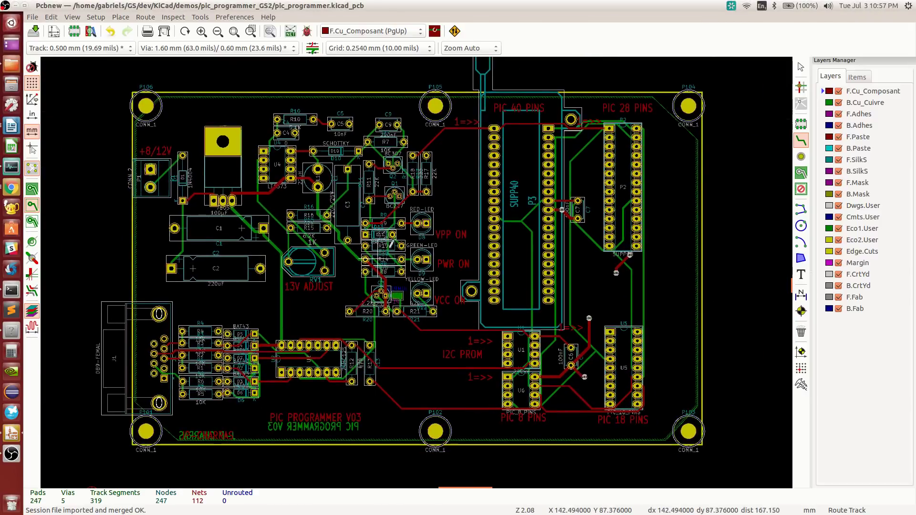
pyautogui.press('Escape')
pyautogui.click(454, 32)
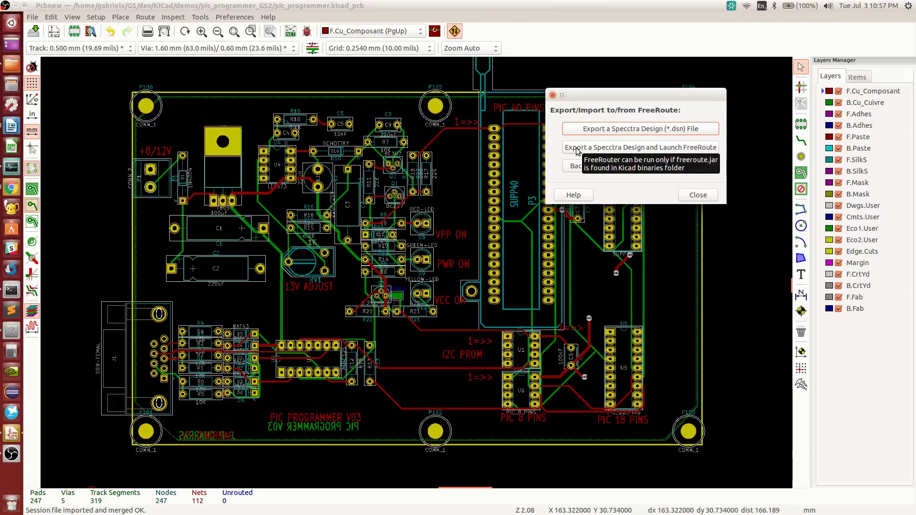
# Step: Switch to Chrome and look through the download section of the LayoutEditor page
pyautogui.click(11, 187)
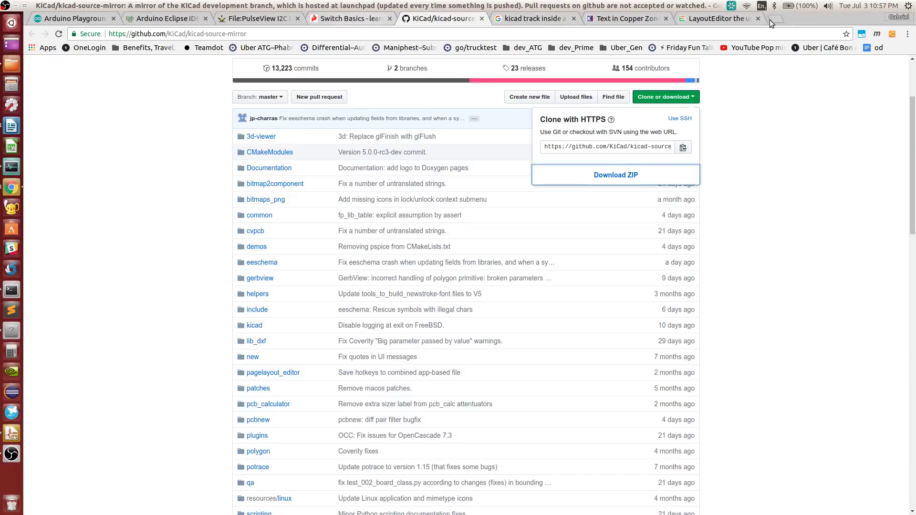
pyautogui.click(717, 18)
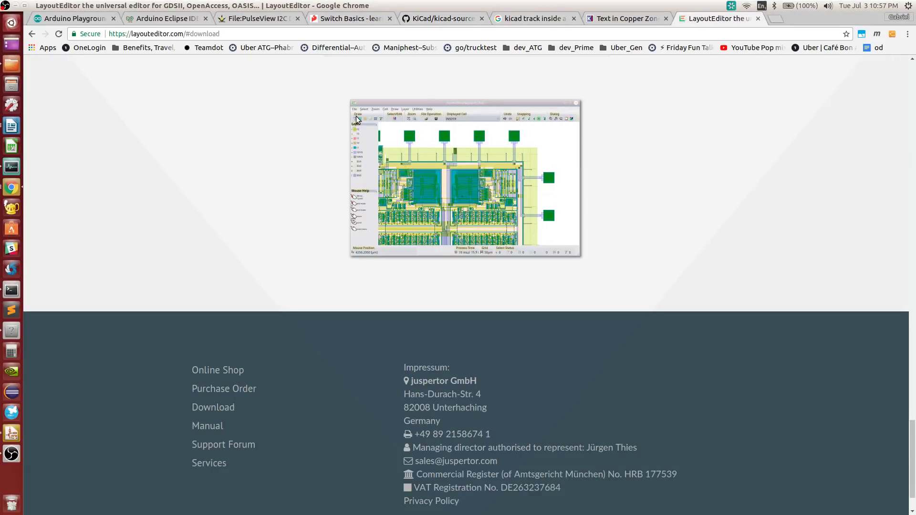
pyautogui.scroll(-3, 377, 123)
pyautogui.scroll(15, 397, 126)
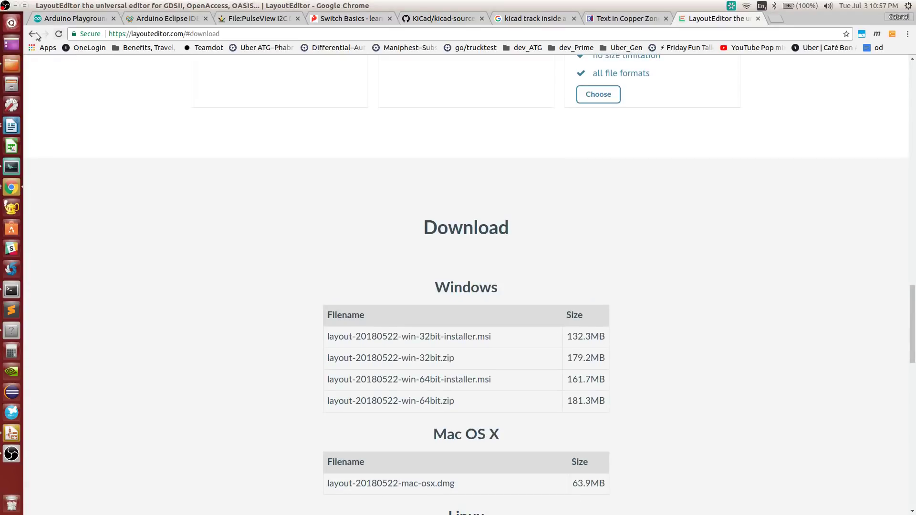
# Step: Go back to the FreeRouting "Using with KiCAD" page to check its instructions, and return to Pcbnew
pyautogui.click(33, 35)
pyautogui.click(33, 34)
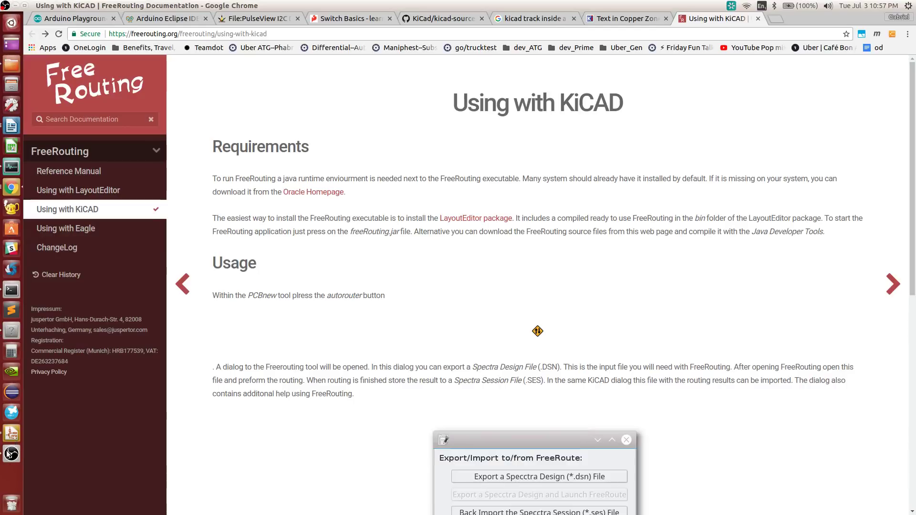
pyautogui.click(16, 437)
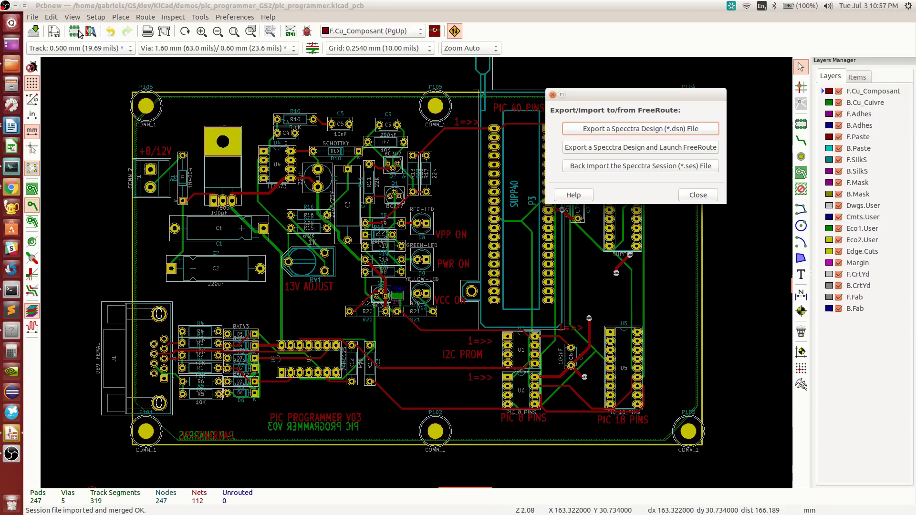